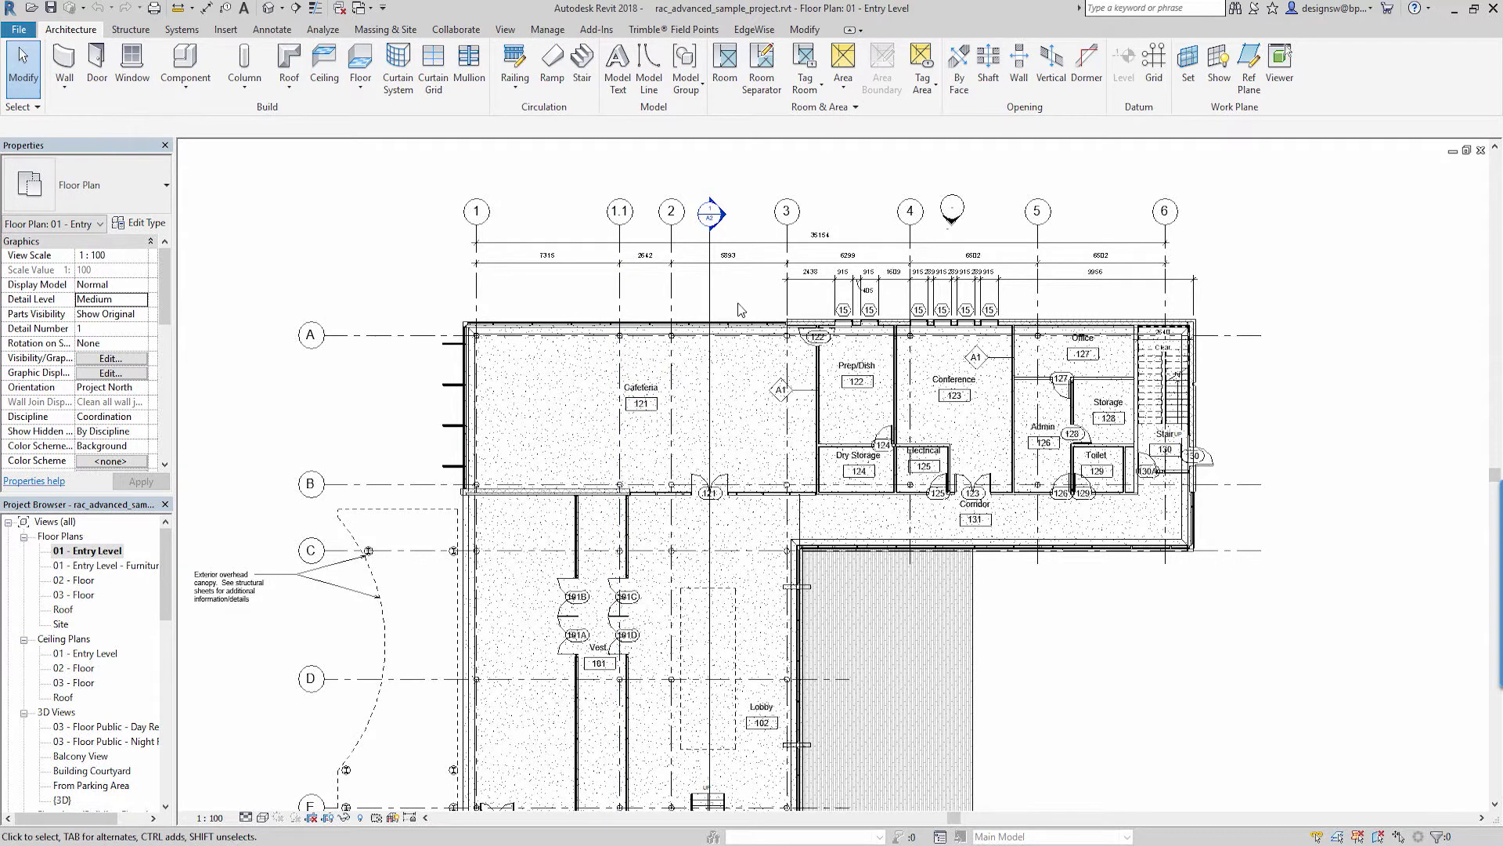
Open the Trimble Field Points ribbon tools and launch Place Manual Point.
left_click(678, 31)
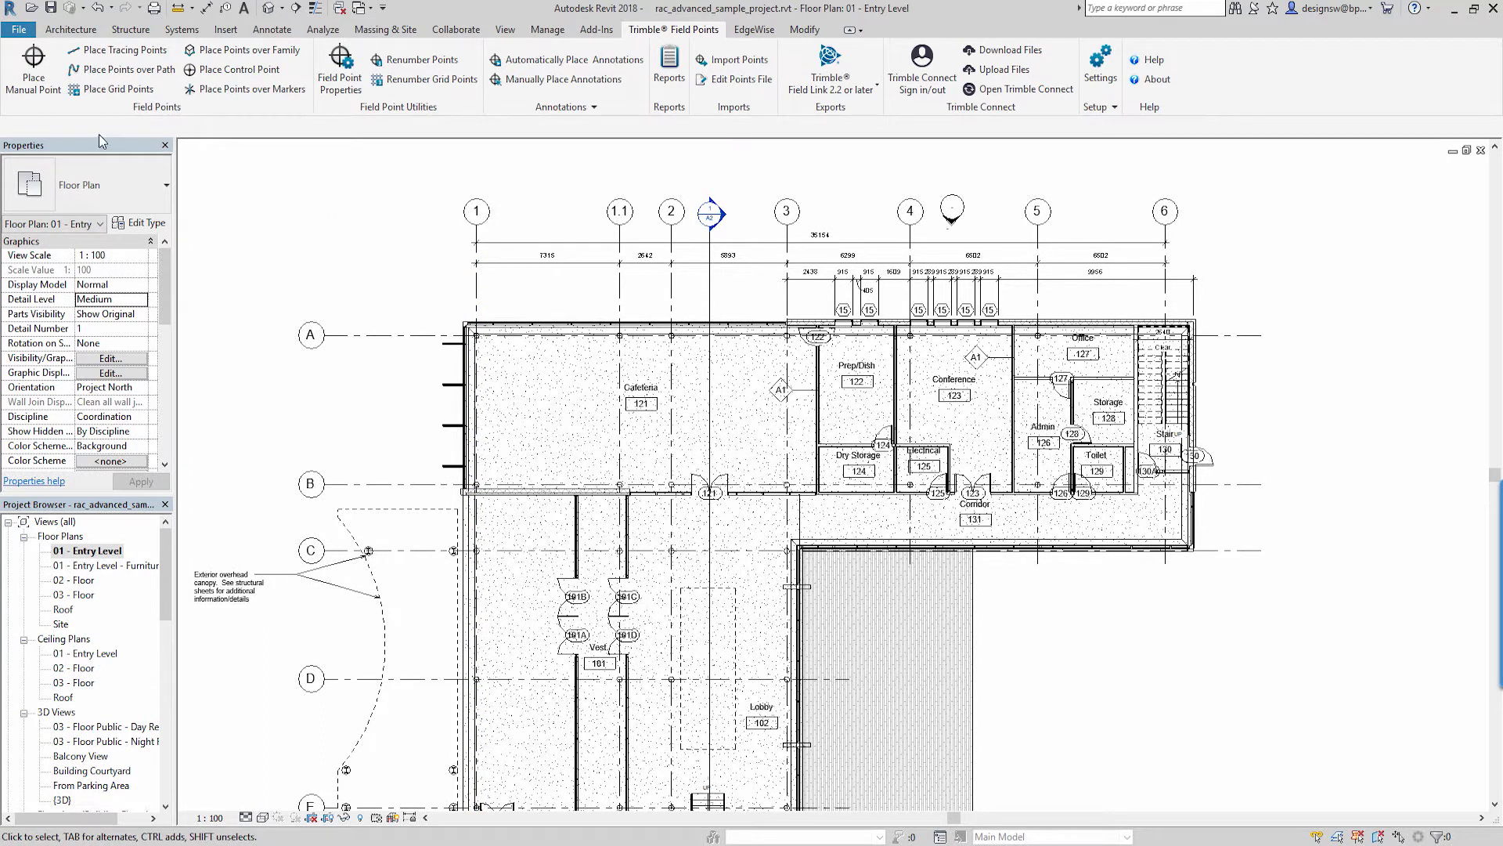
left_click(33, 74)
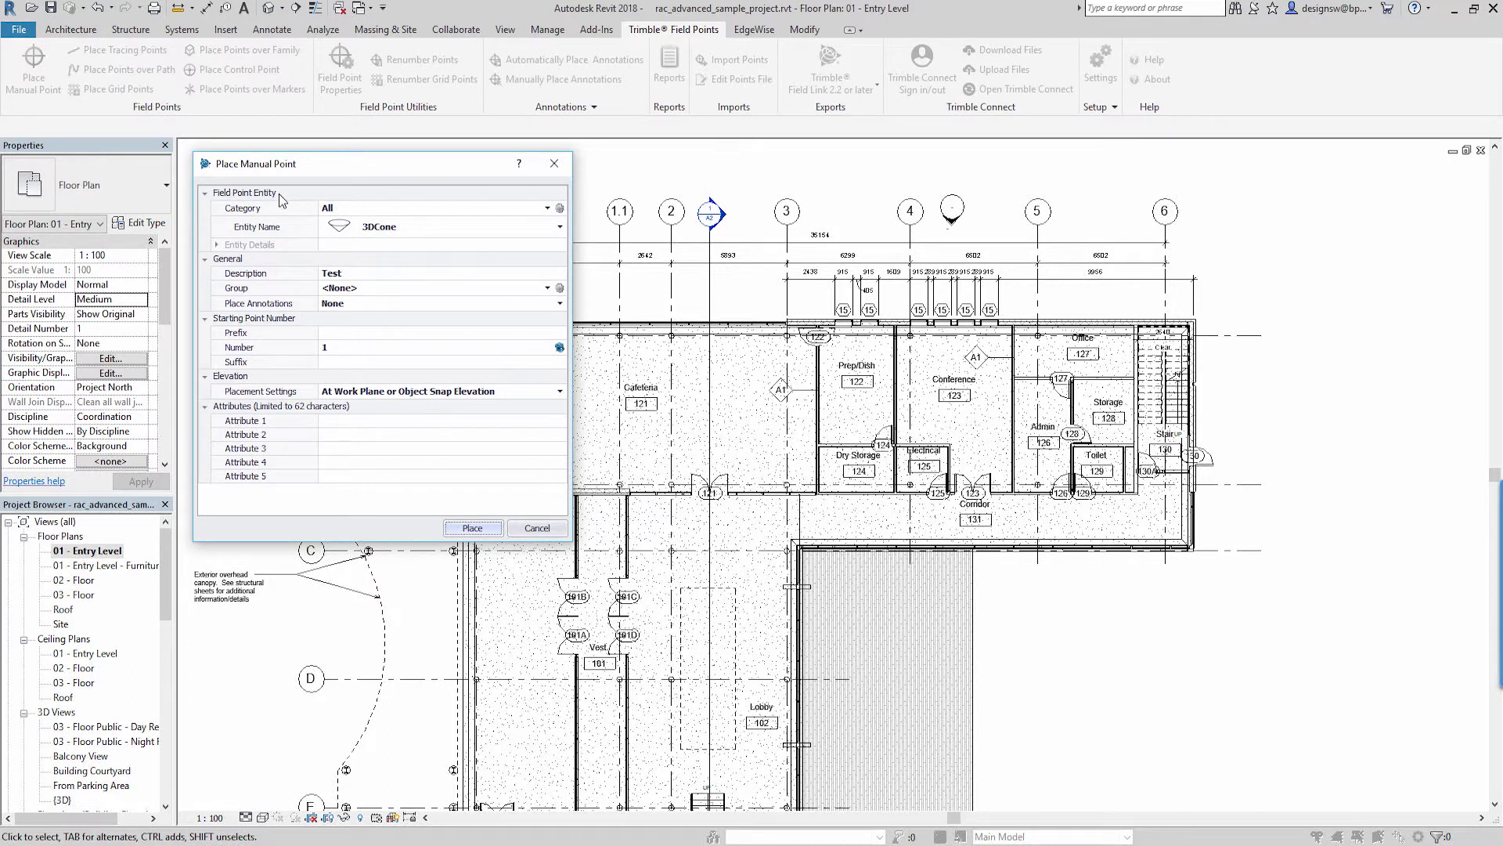
Review the Entity Name shape list and keep 3DCone for the manual point.
left_click(559, 226)
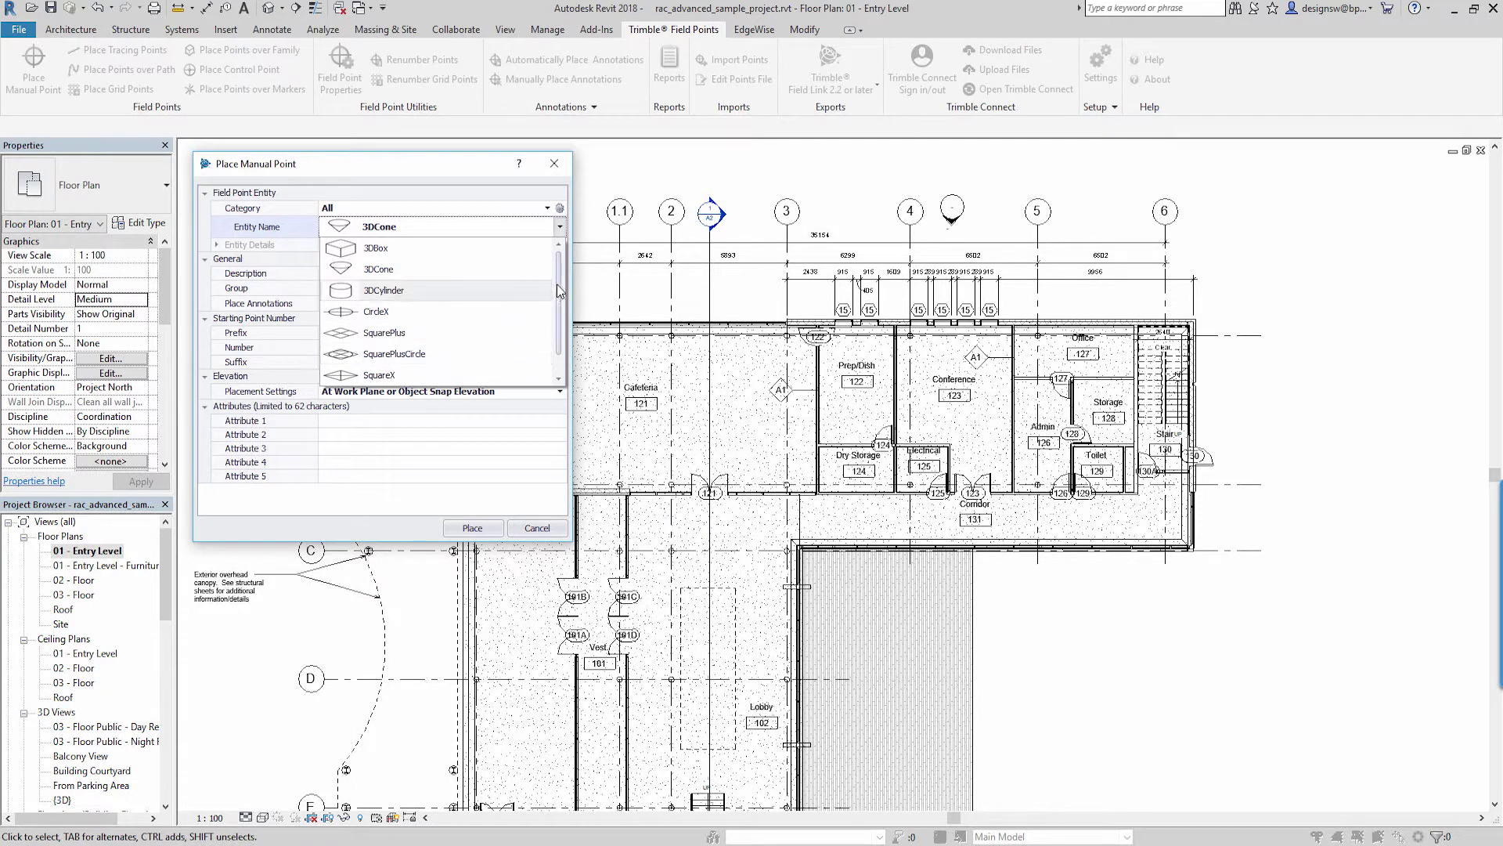
mouse_move(557, 285)
left_mouse_down()
mouse_move(553, 318)
mouse_move(556, 270)
left_mouse_up()
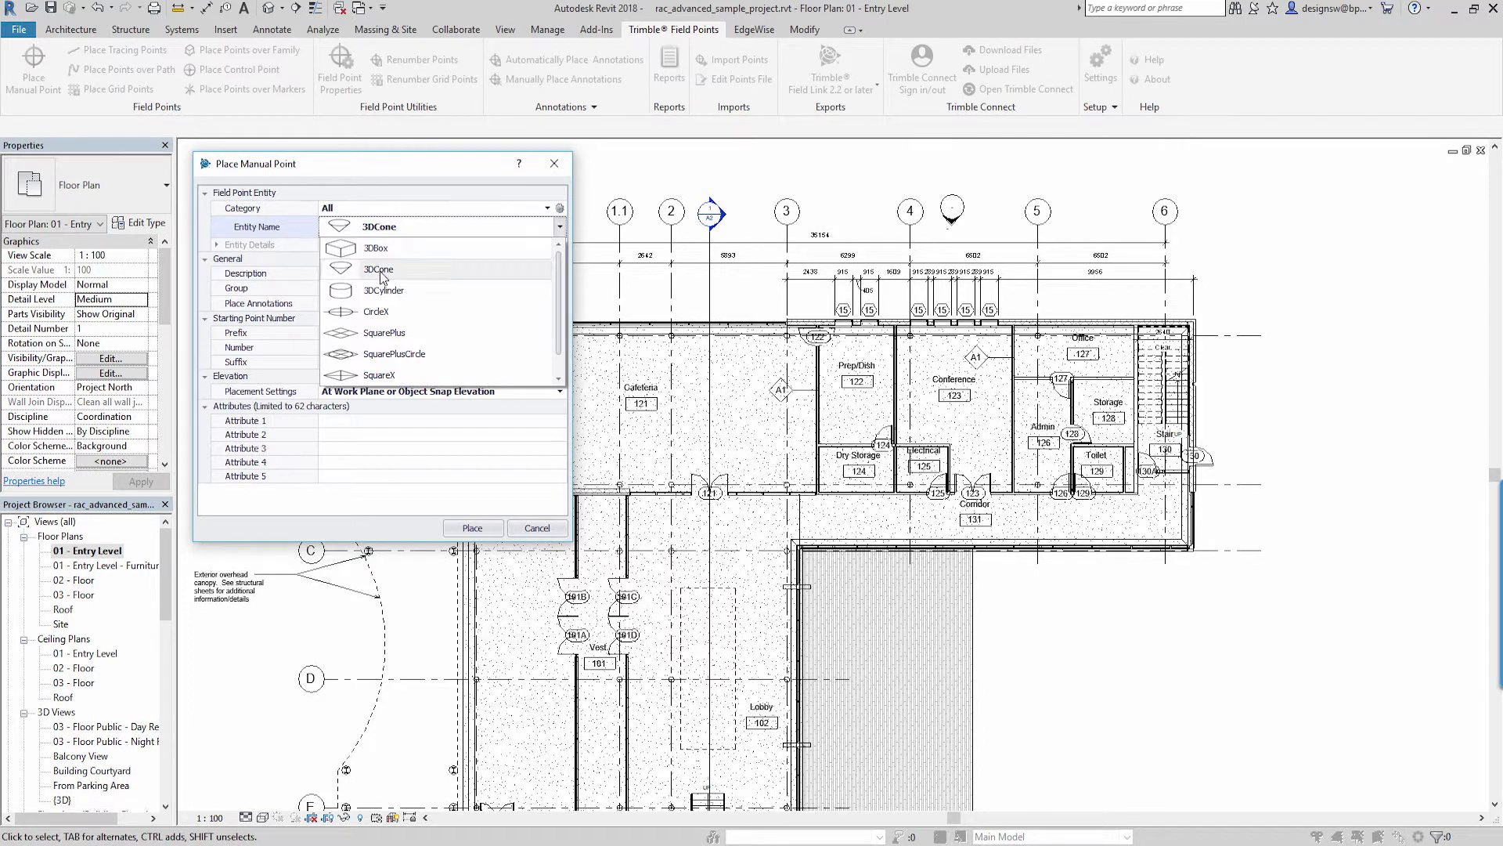
left_click(420, 175)
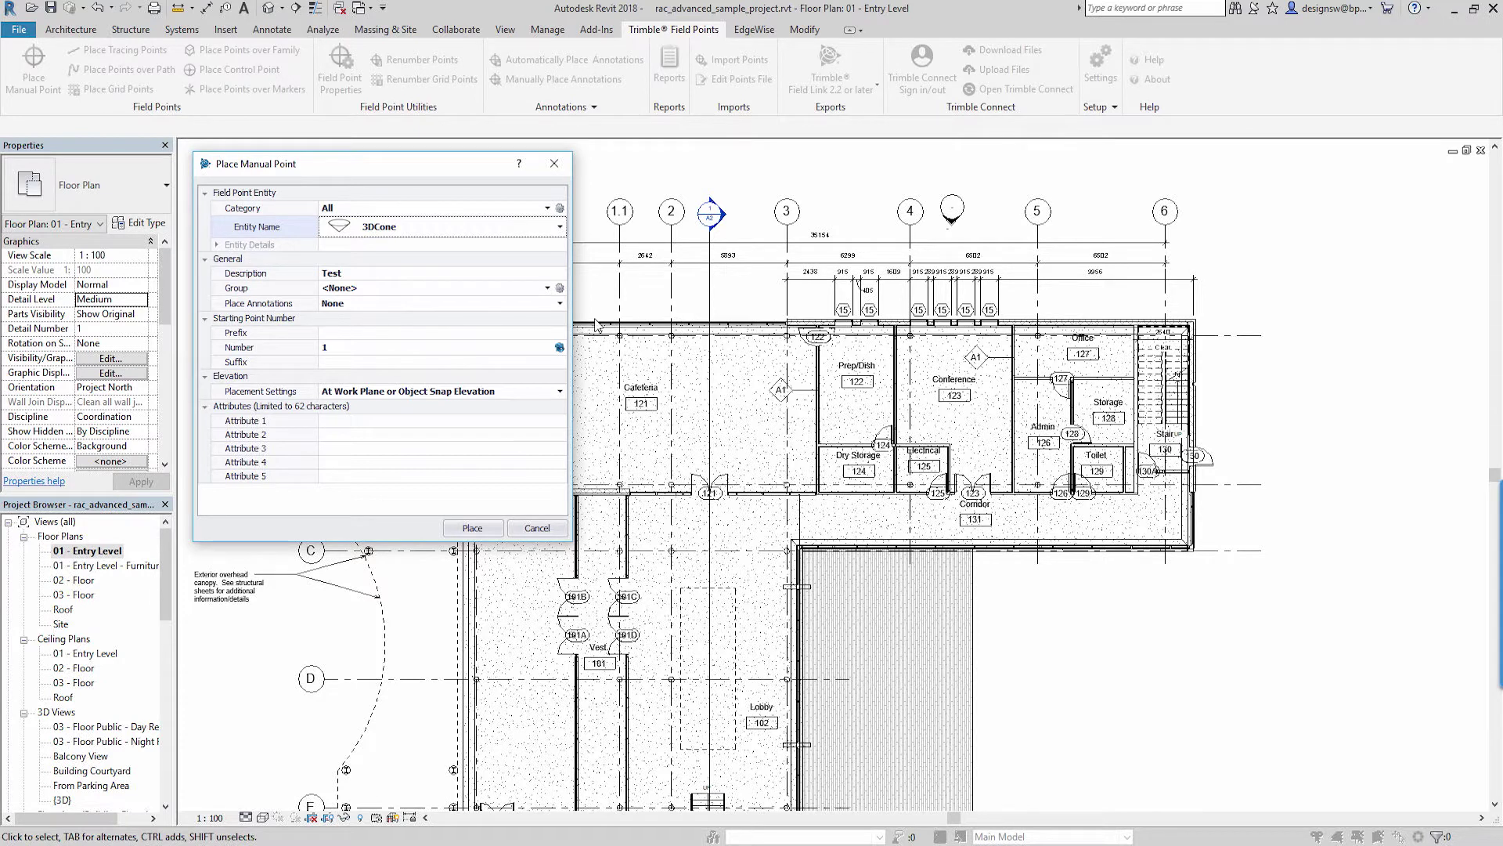
left_click(560, 304)
left_click(561, 306)
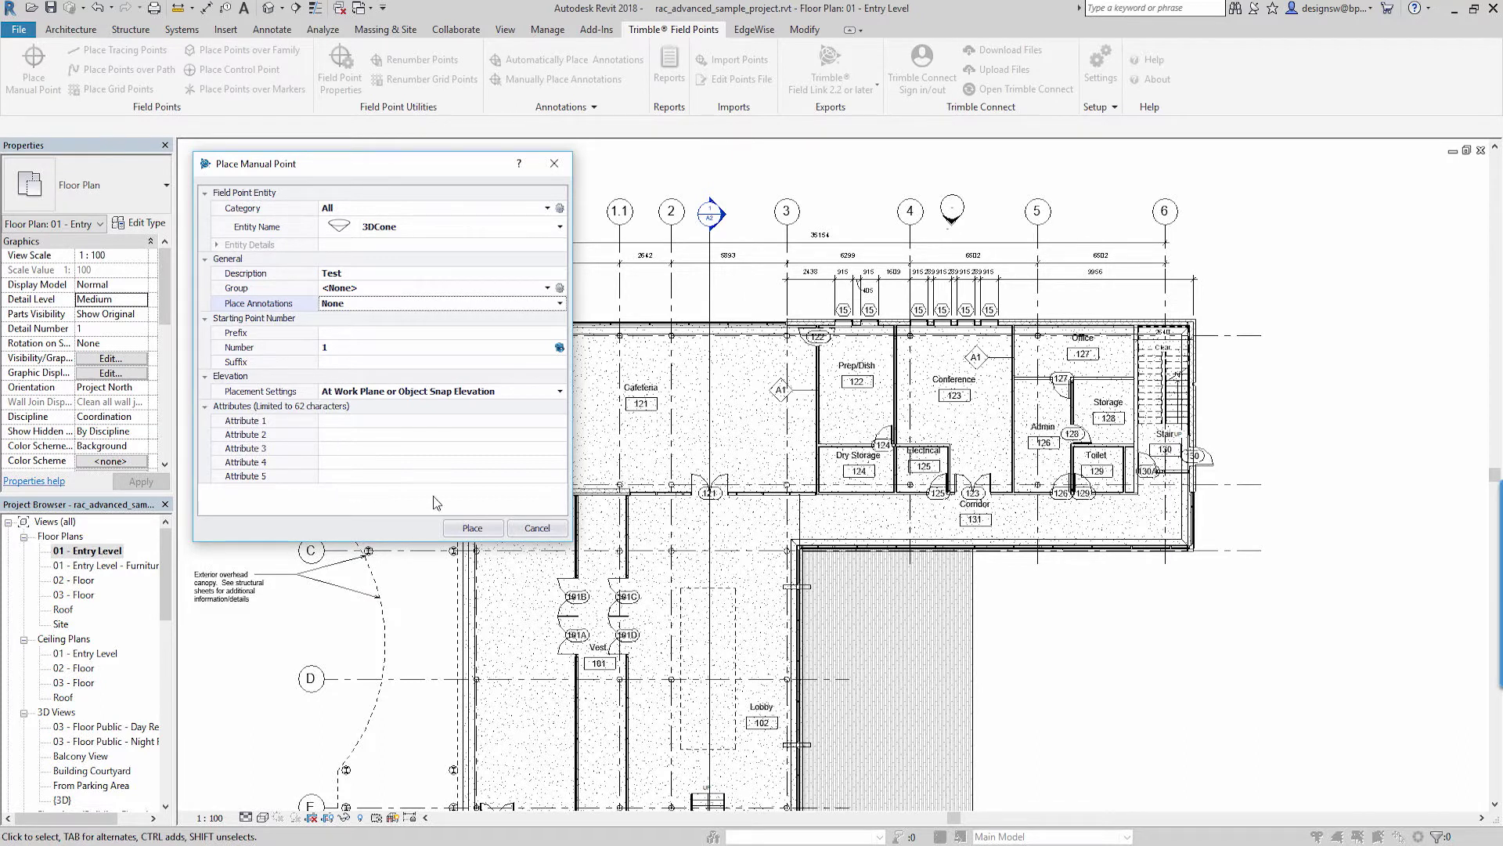
left_click(560, 392)
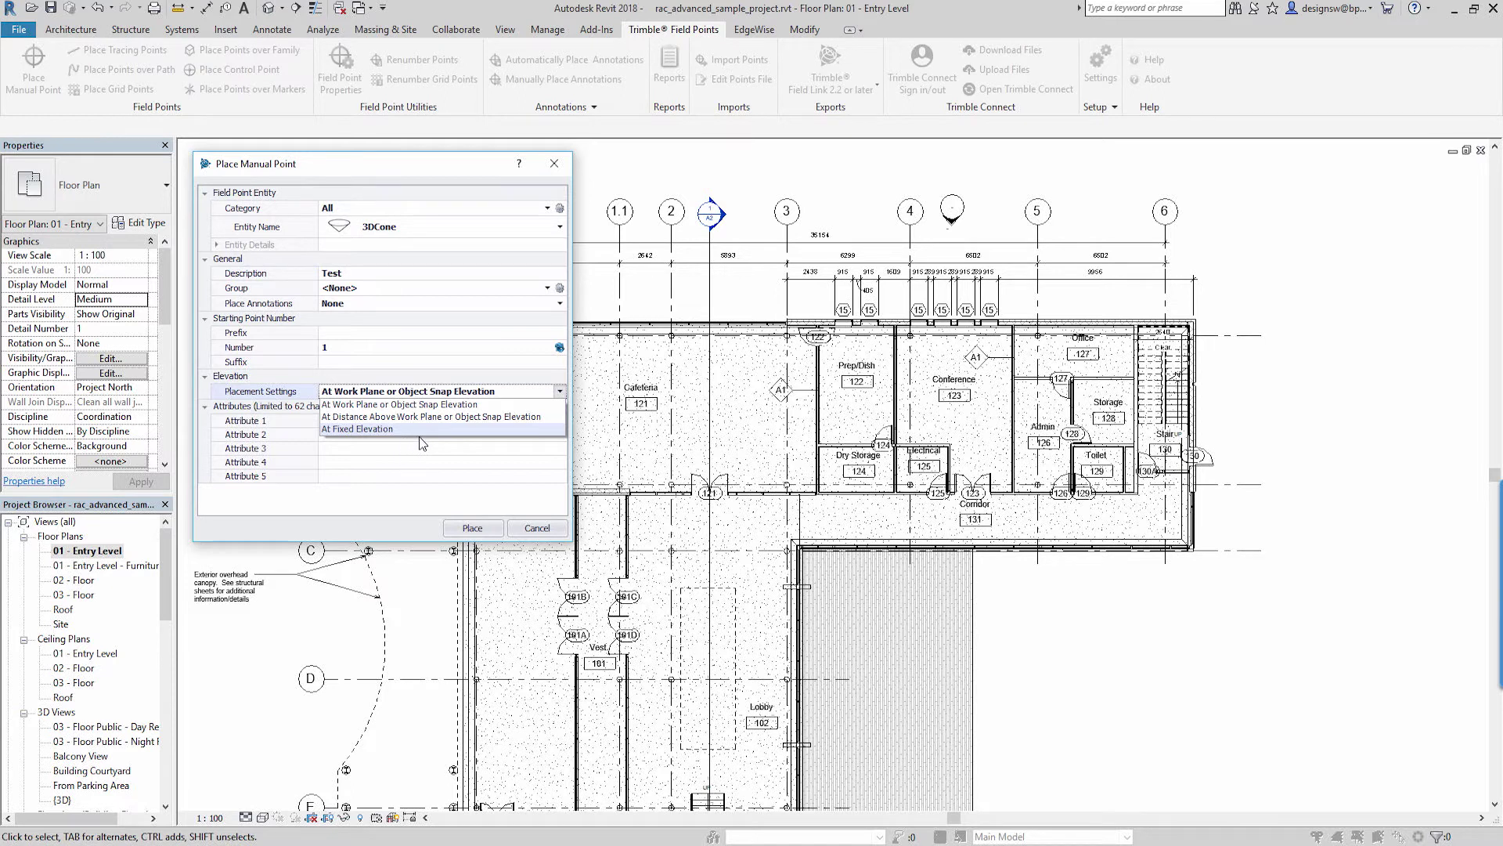
left_click(371, 278)
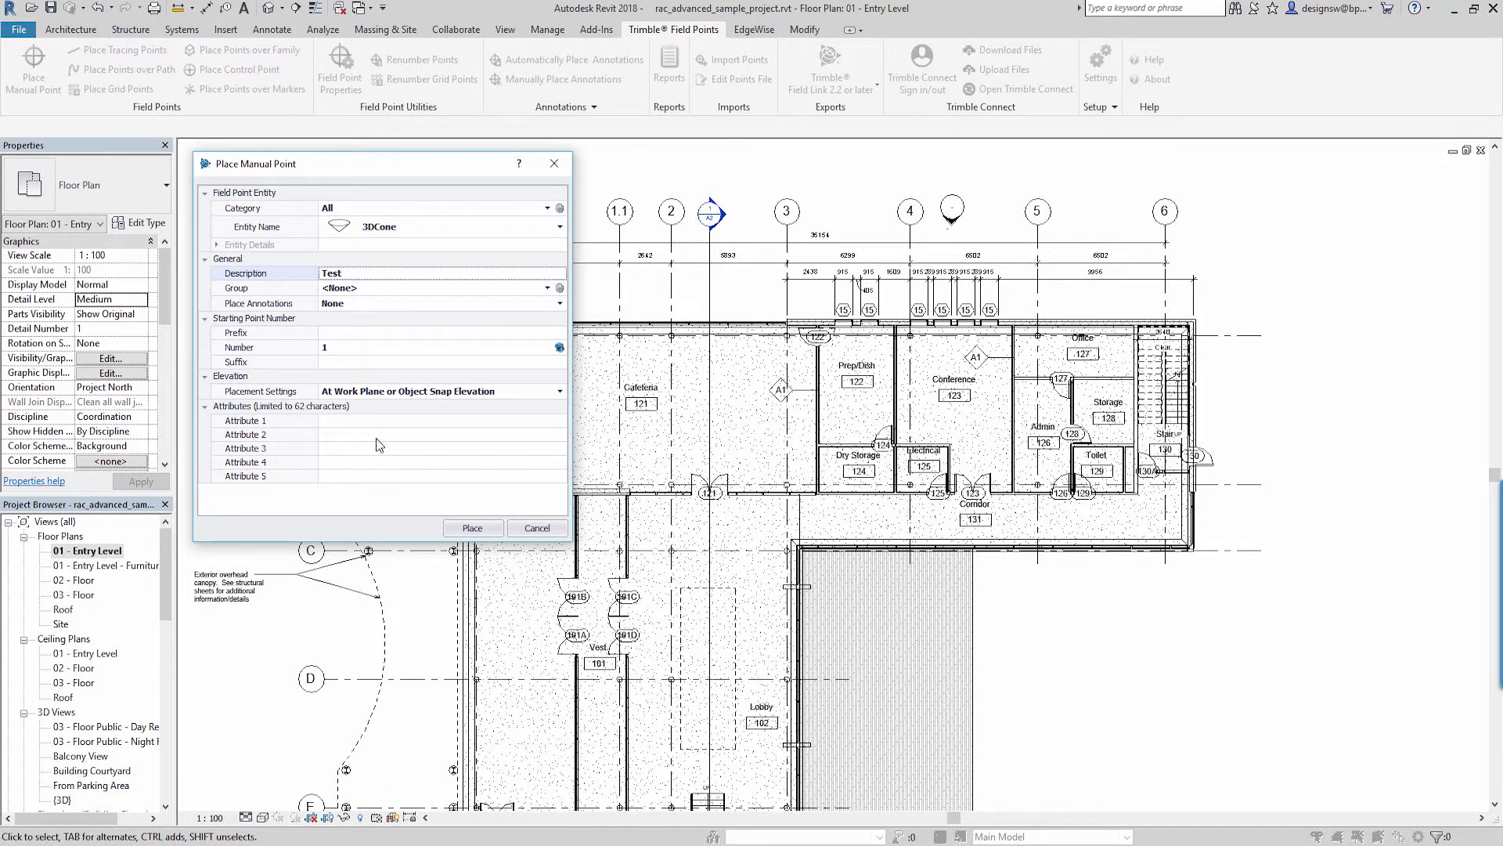
left_click(473, 529)
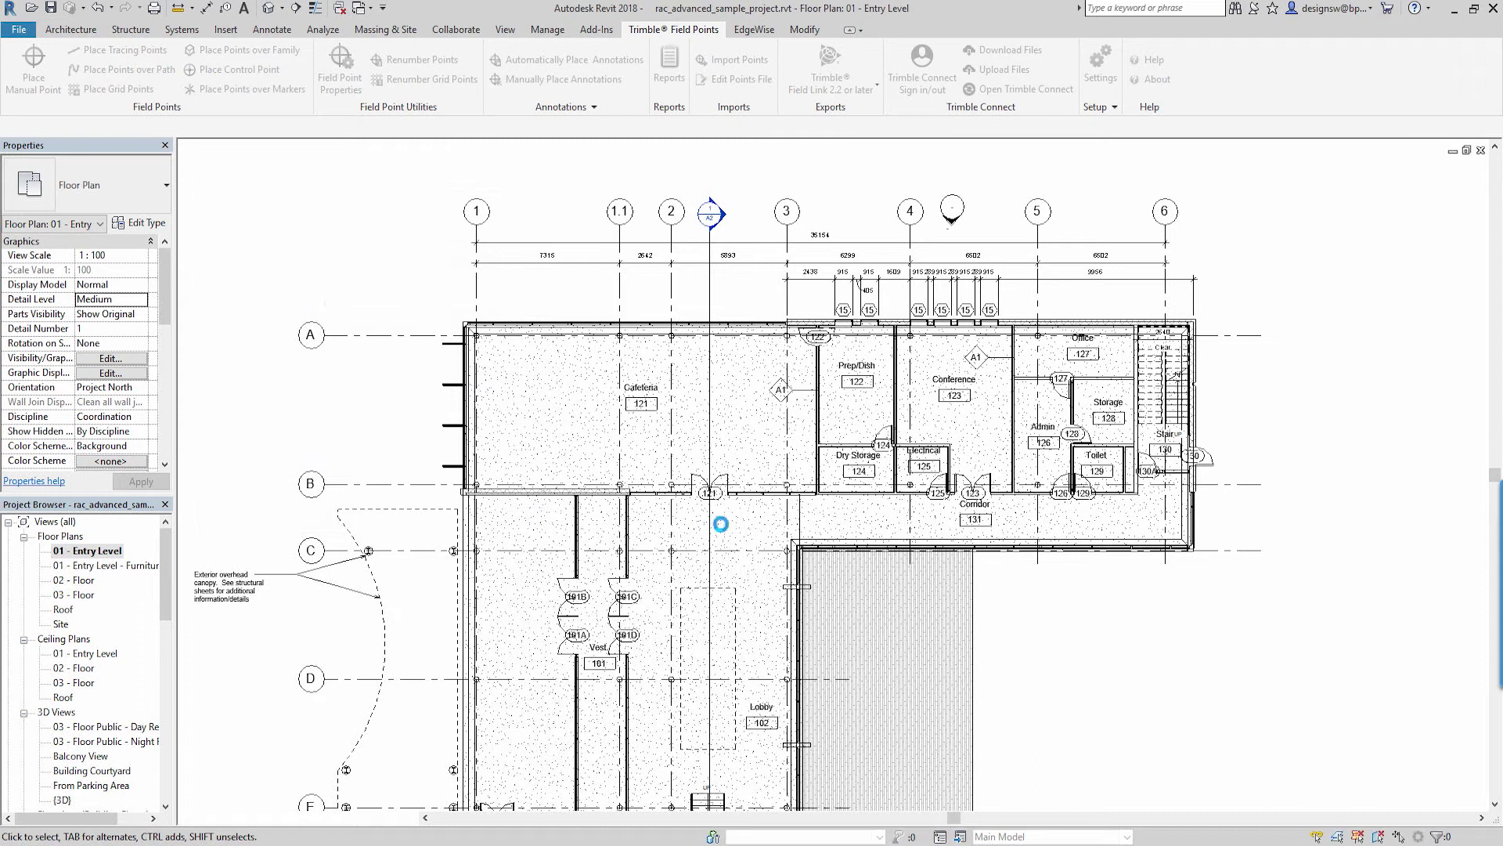
Place a 3DCone field point at the door post by door 121, then end placement.
scroll(720, 523, "up", 5)
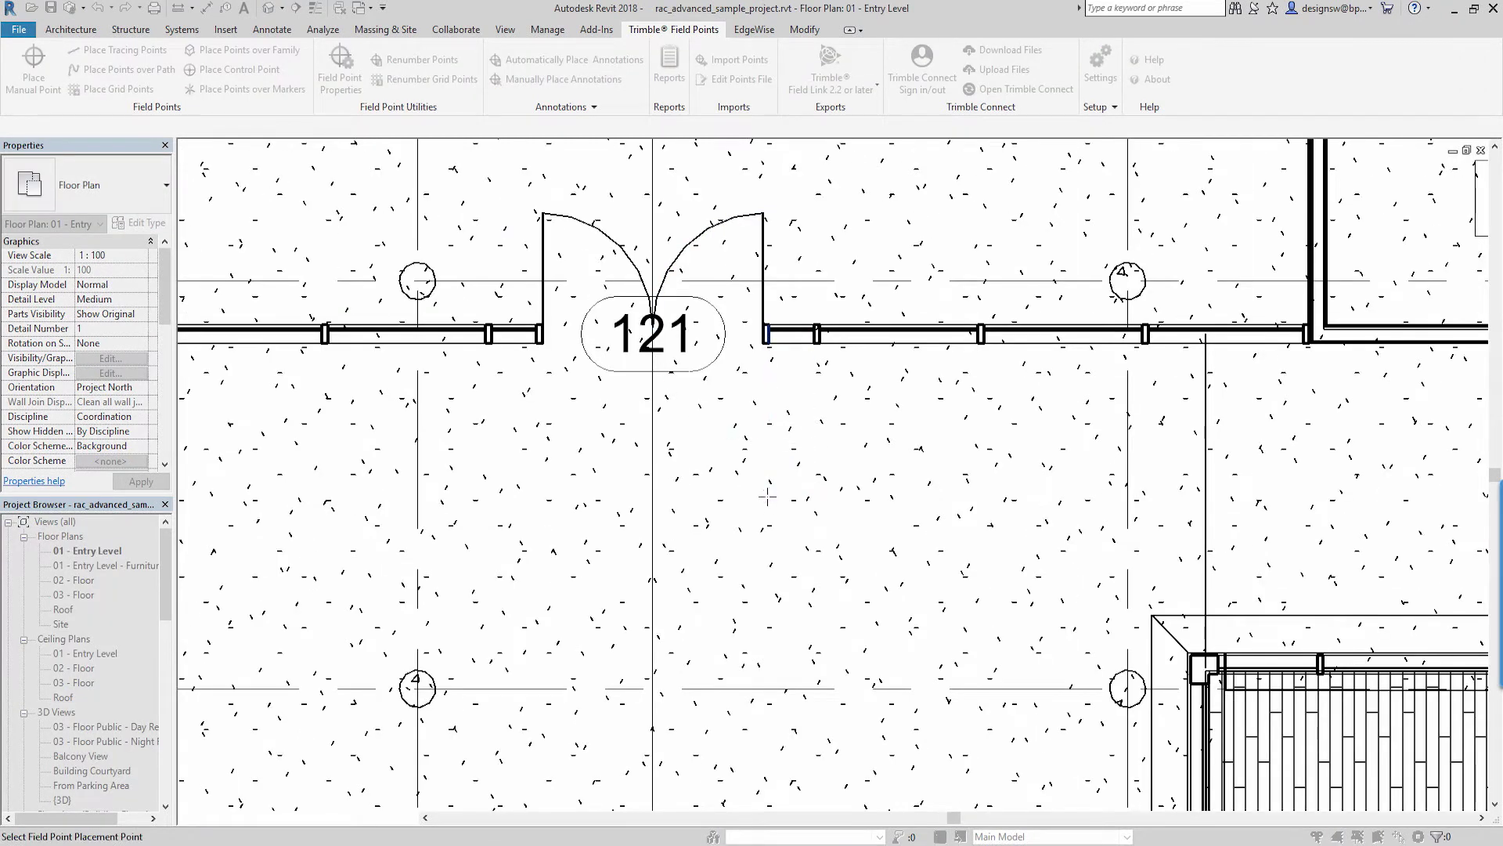
scroll(768, 505, "up", 4)
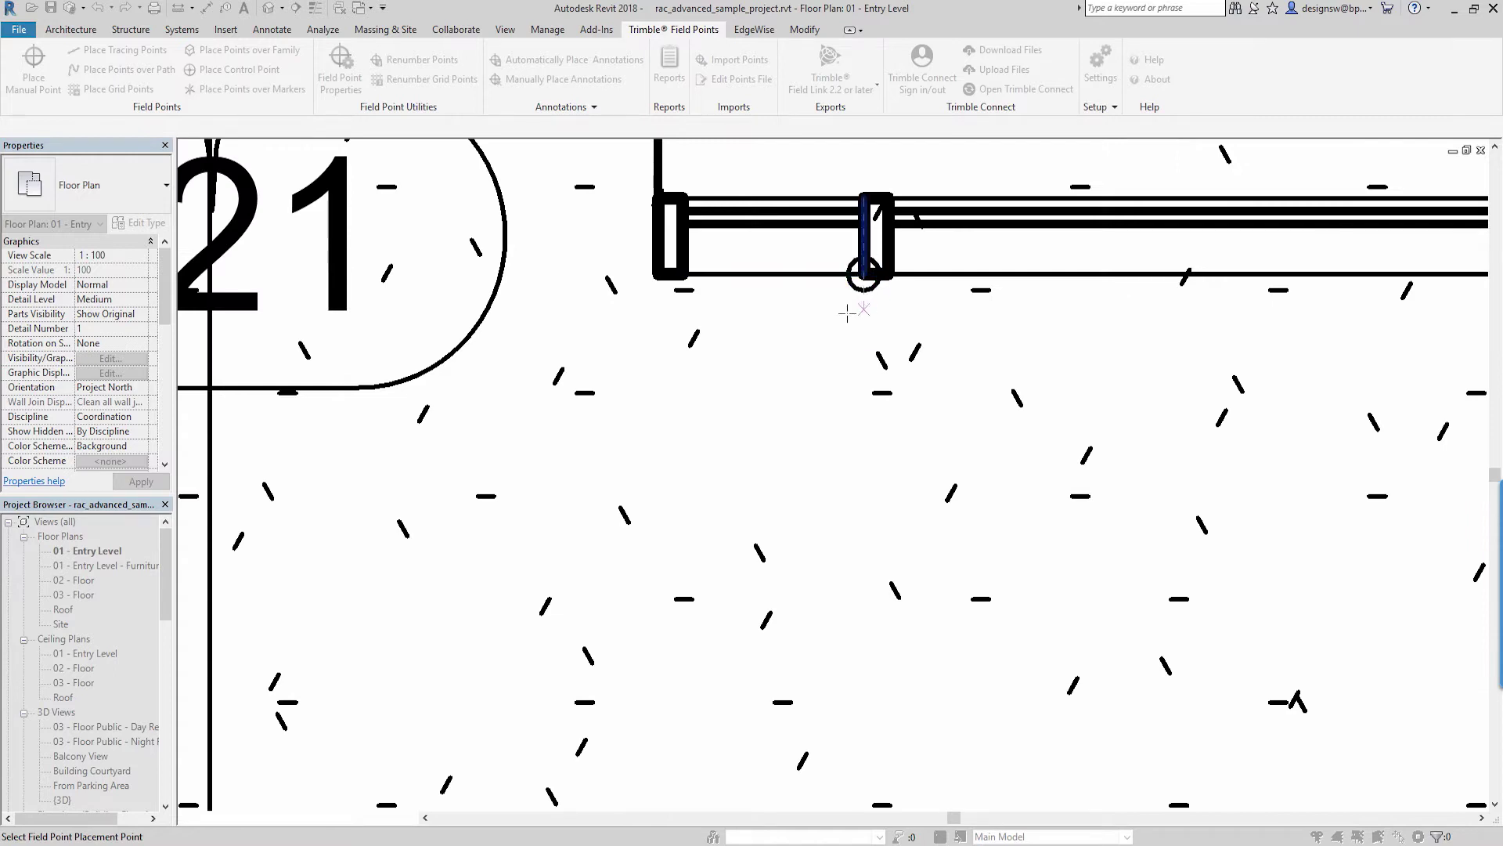
left_click(686, 280)
scroll(694, 405, "down", 3)
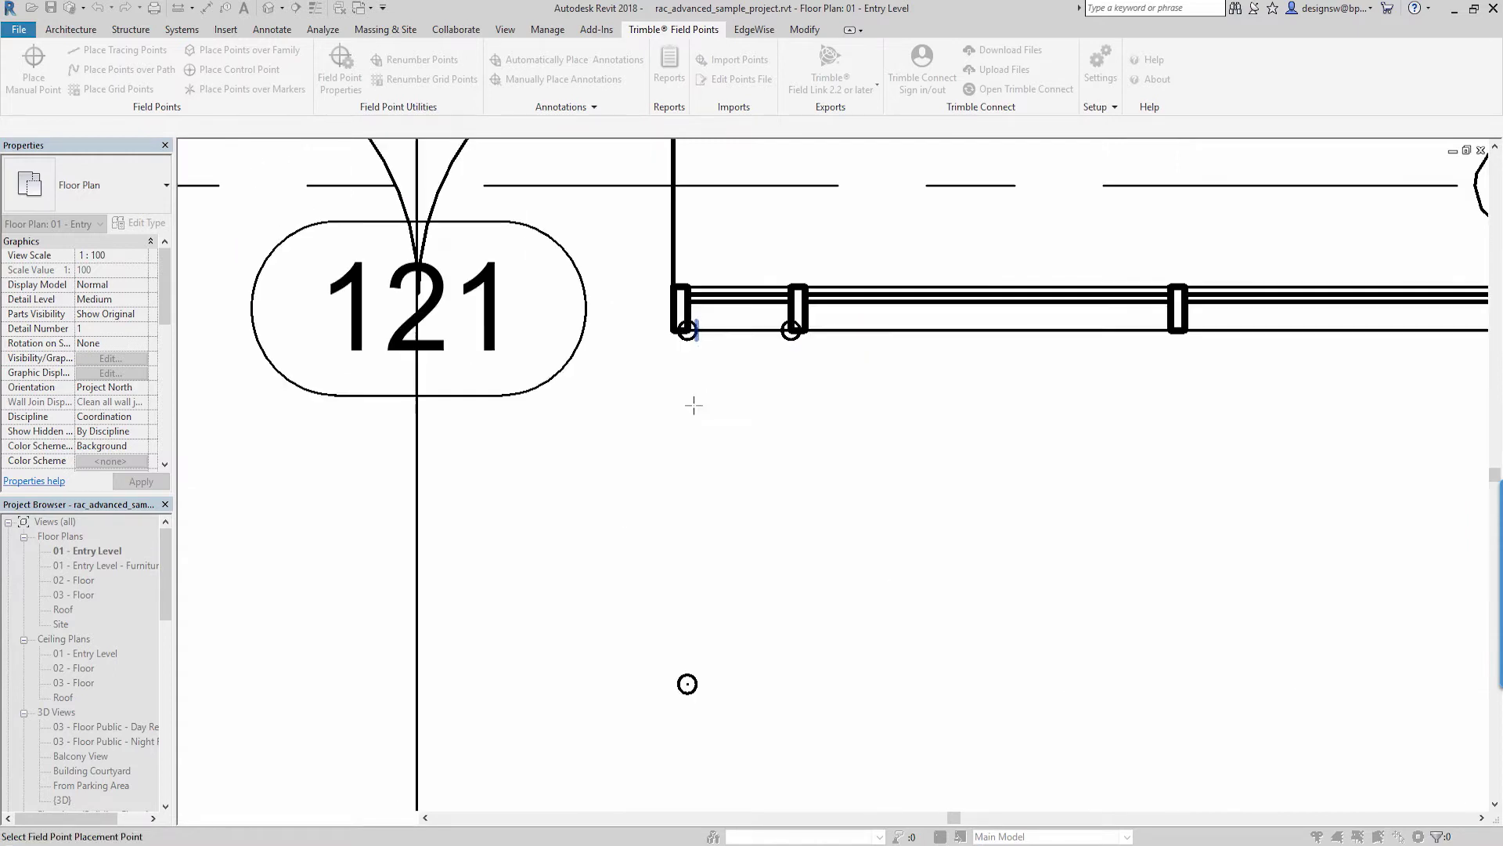
scroll(694, 405, "down", 3)
scroll(694, 403, "up", 2)
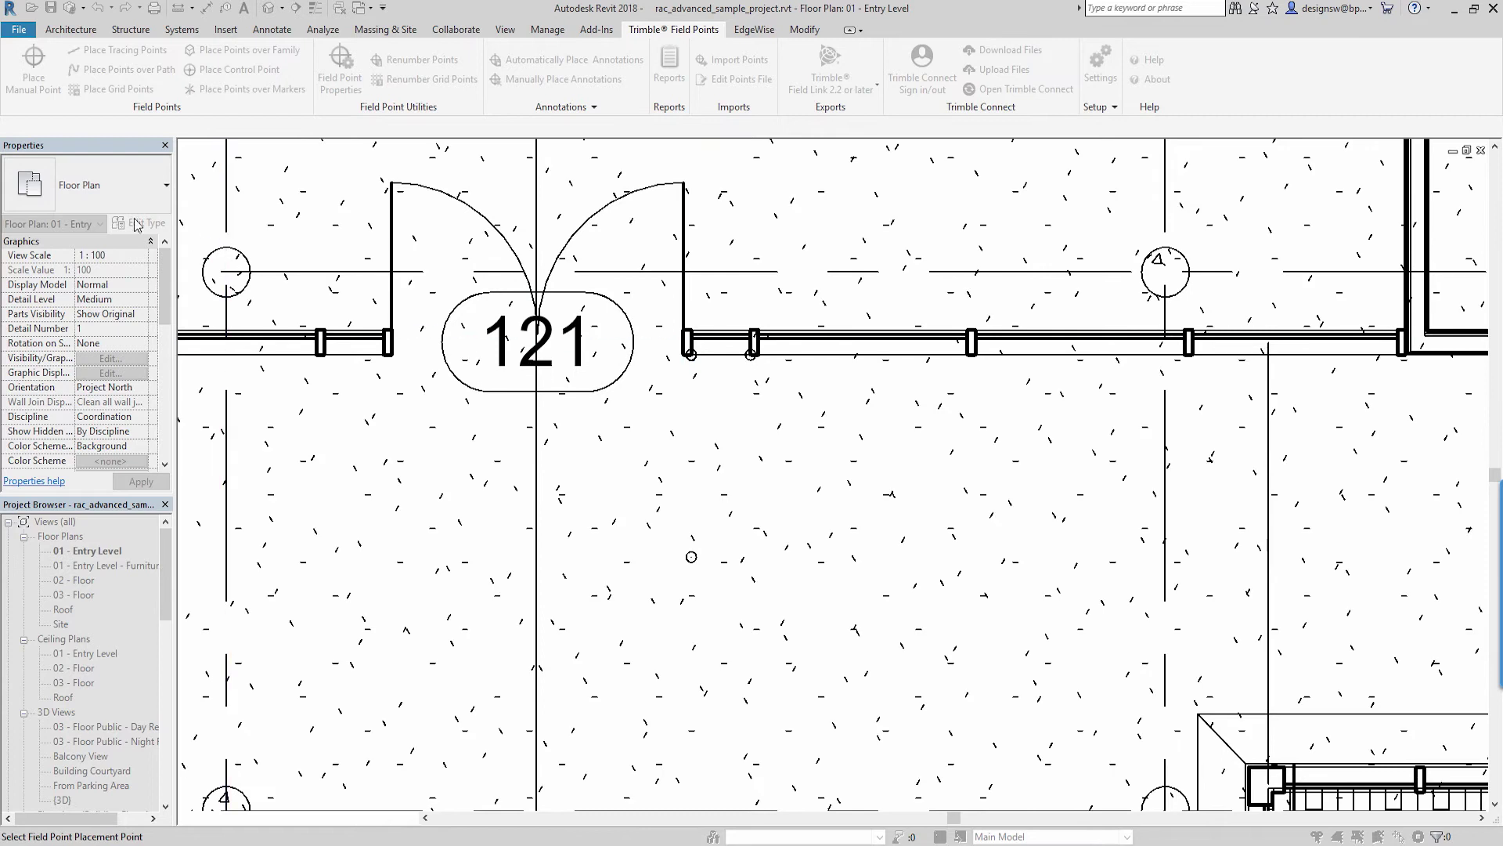
key("Escape")
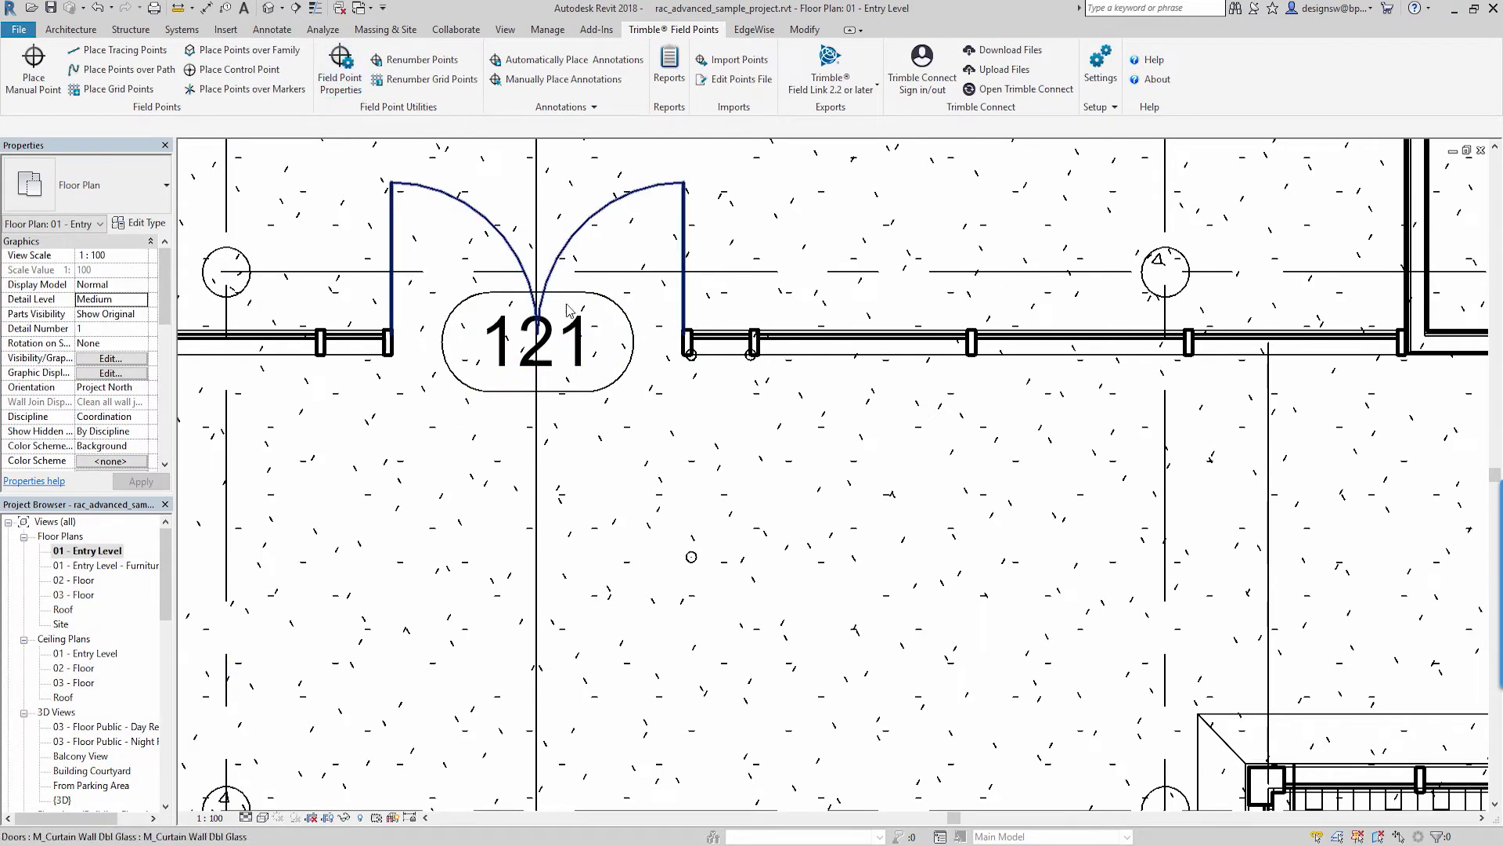
left_click(349, 86)
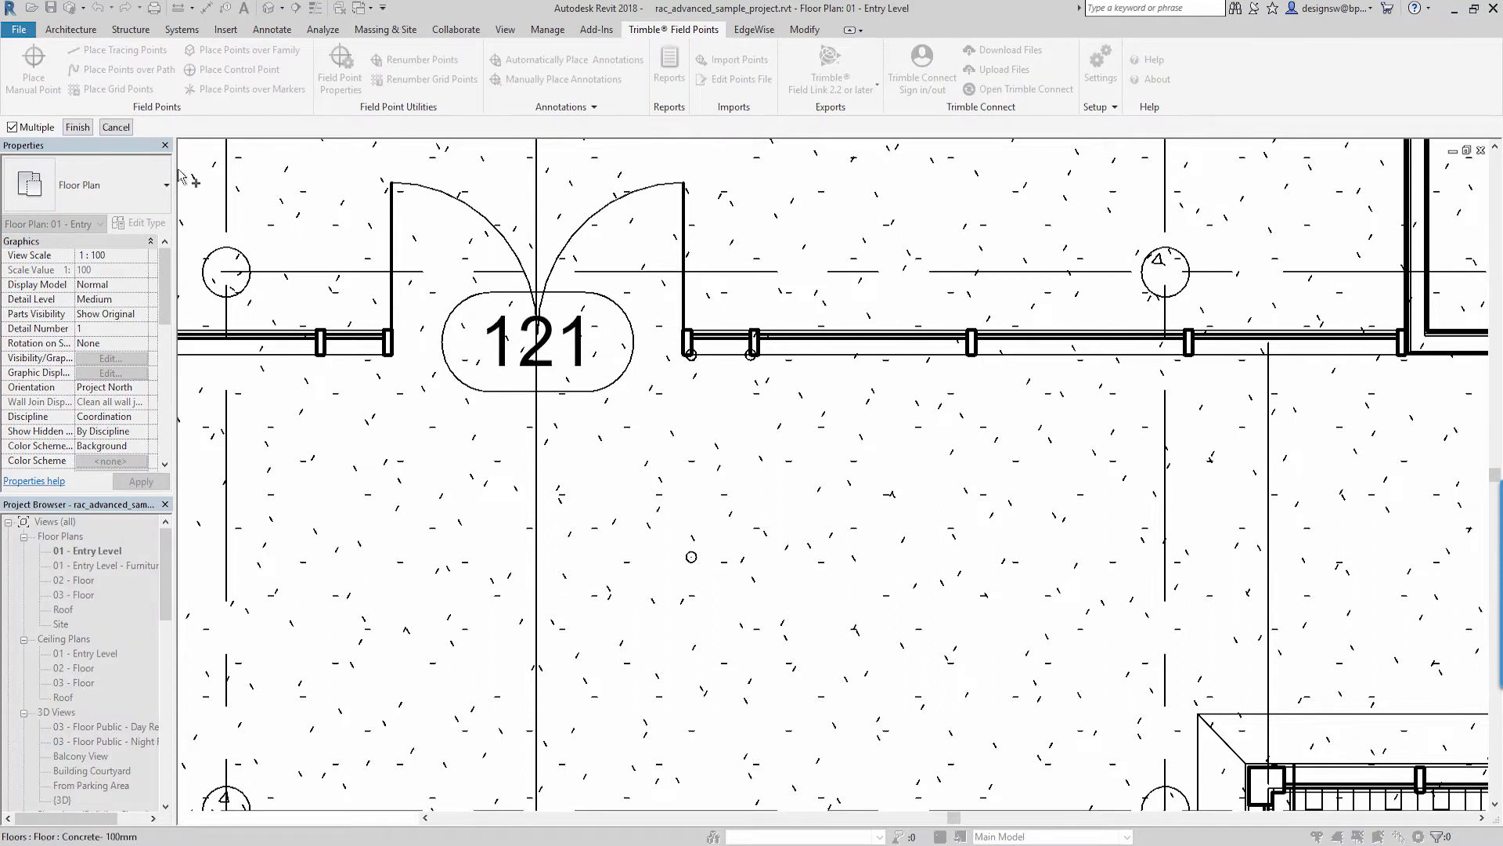
left_click(692, 557)
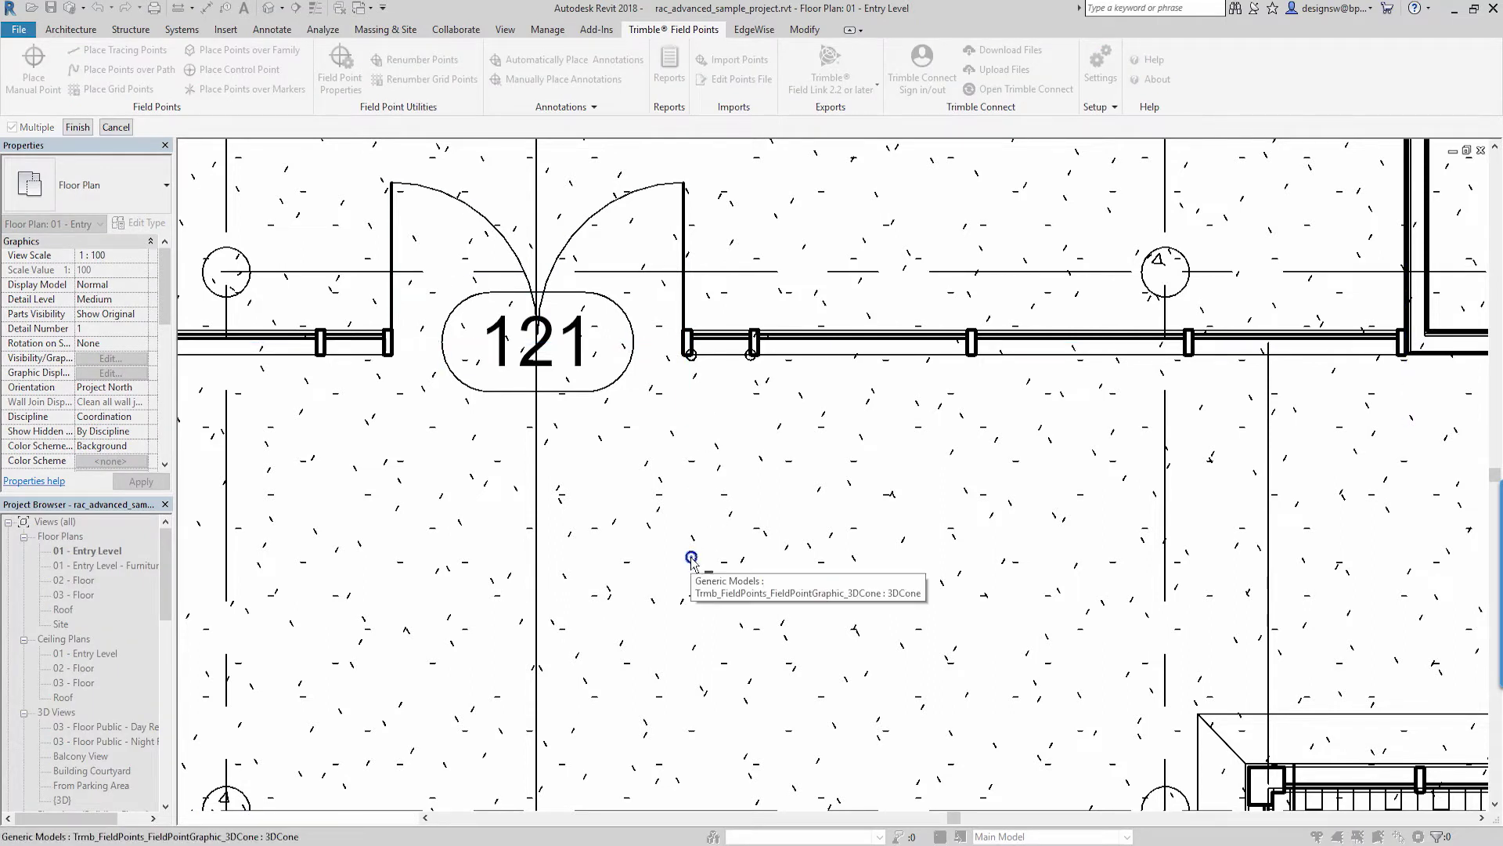
left_click(78, 127)
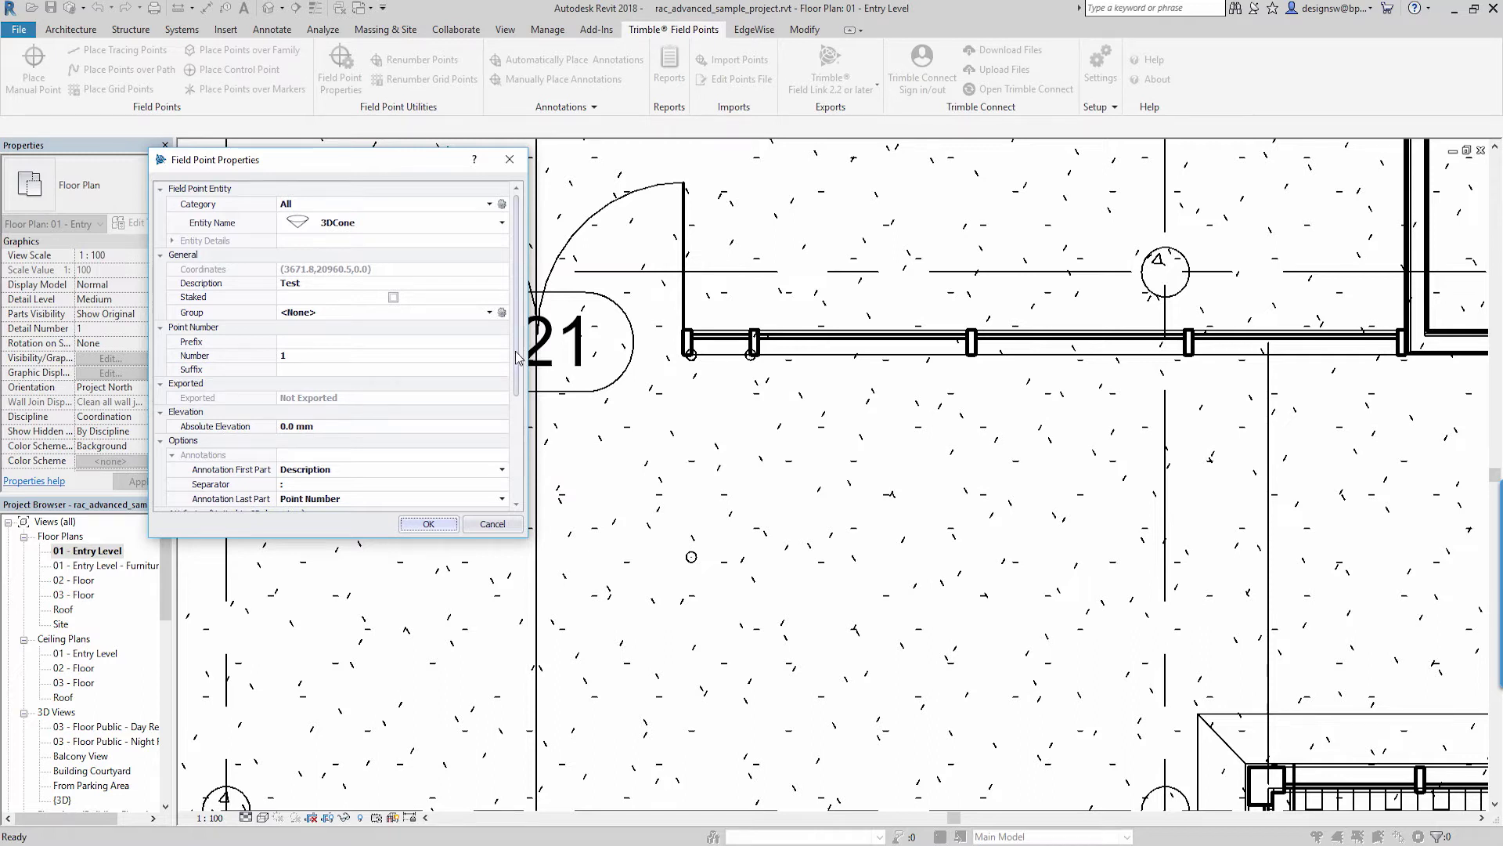
left_click_drag(517, 358, 517, 468)
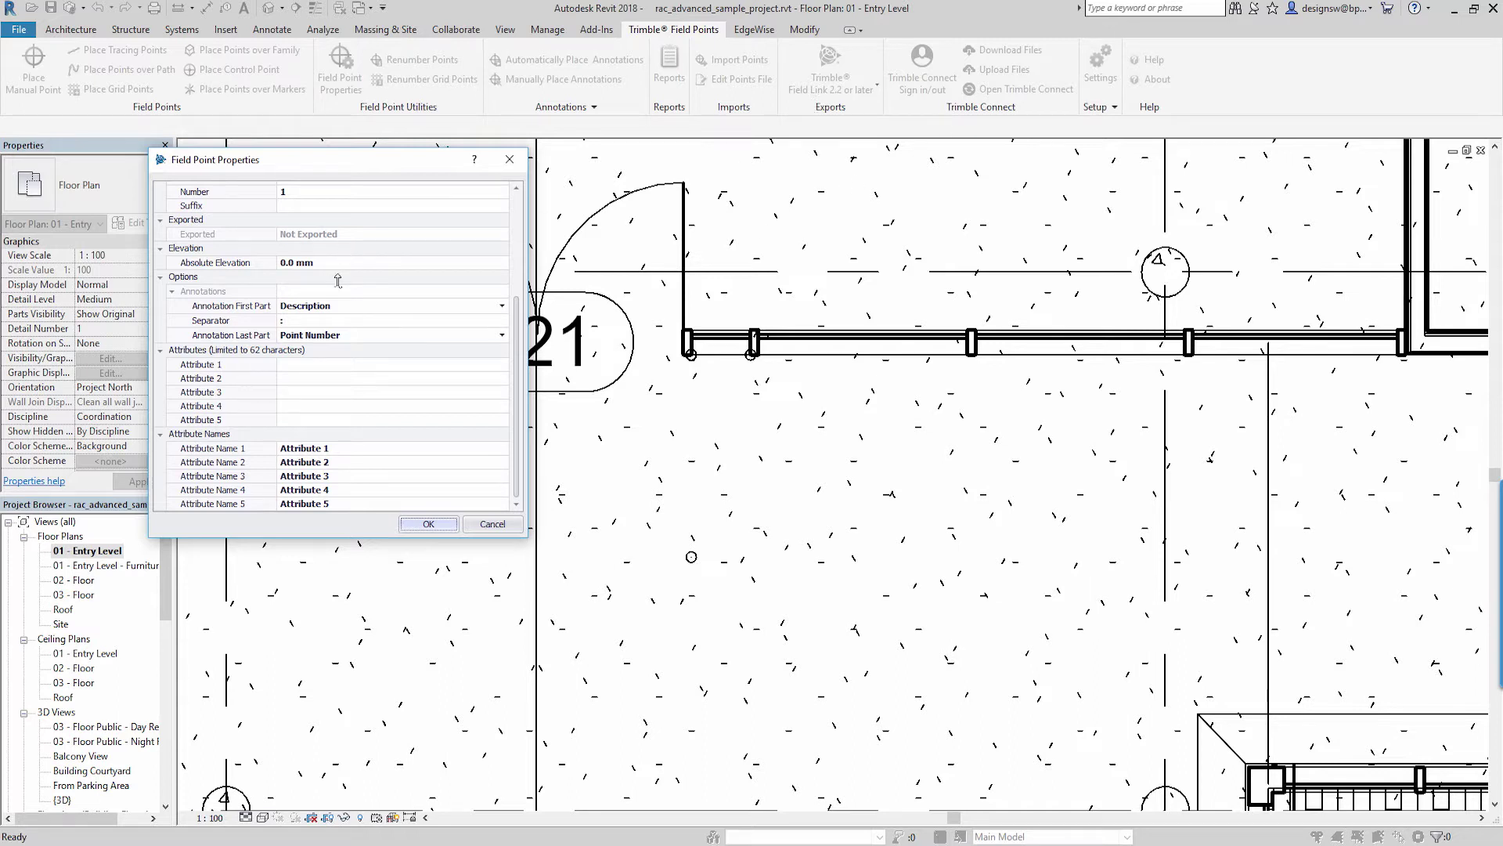
left_click_drag(515, 340, 461, 596)
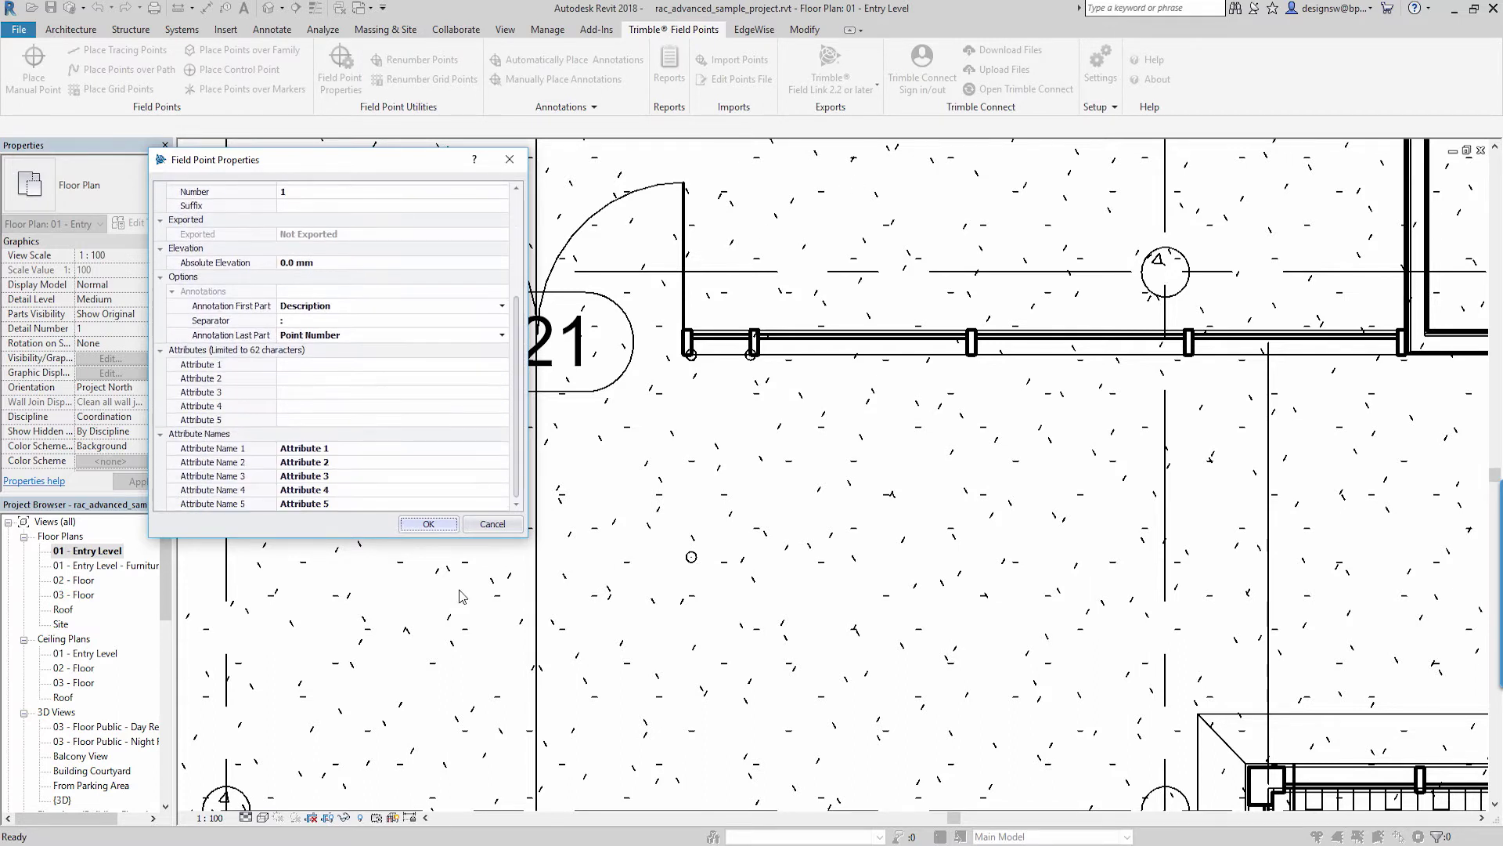
left_click(431, 524)
scroll(548, 509, "down", 3)
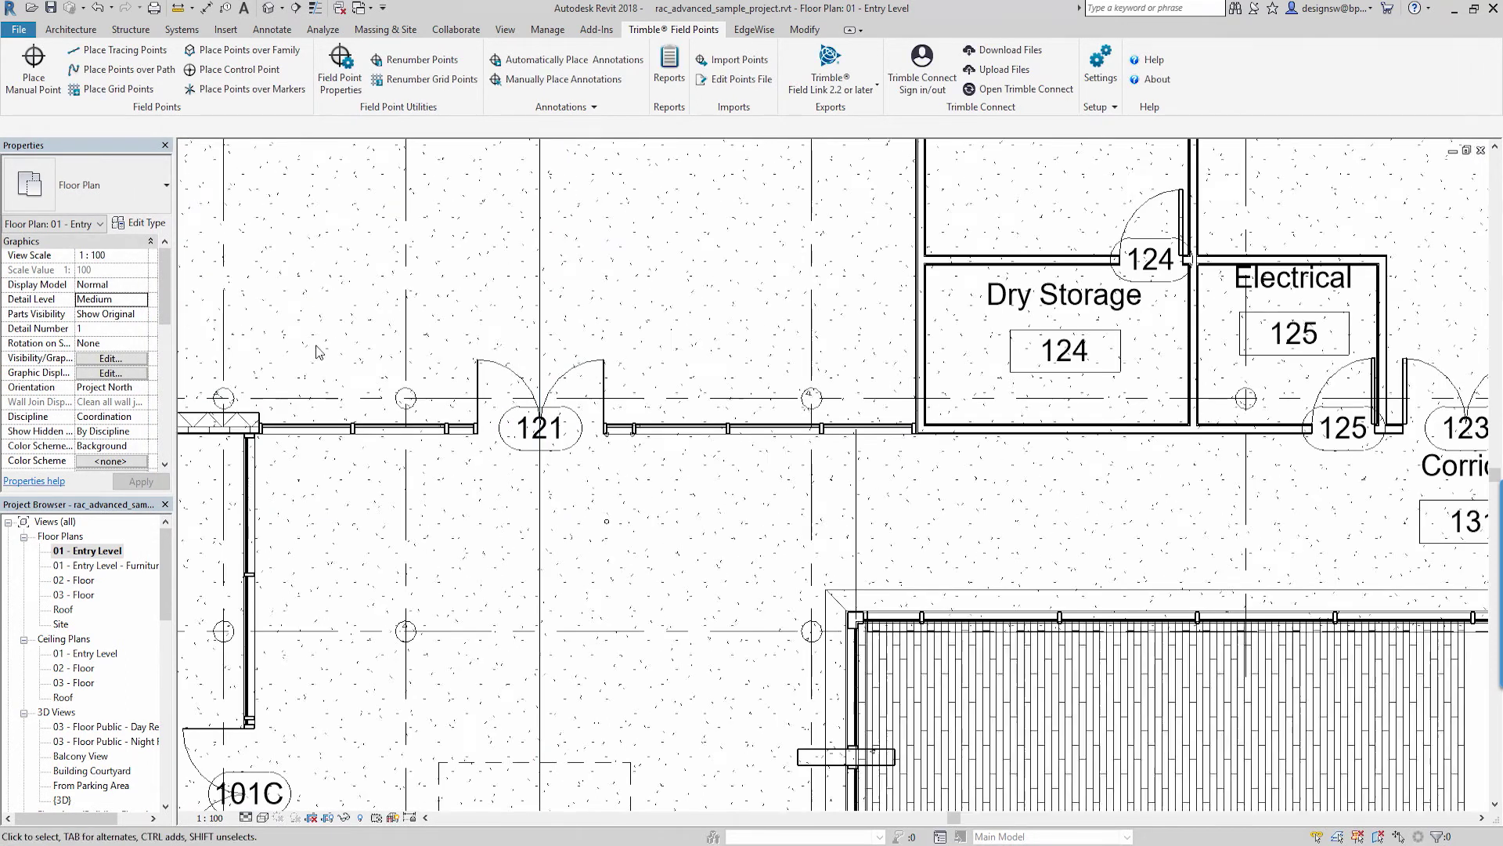
Configure grid points as SquareX, description Col ctr, numbered from 4, and accept.
left_click(111, 91)
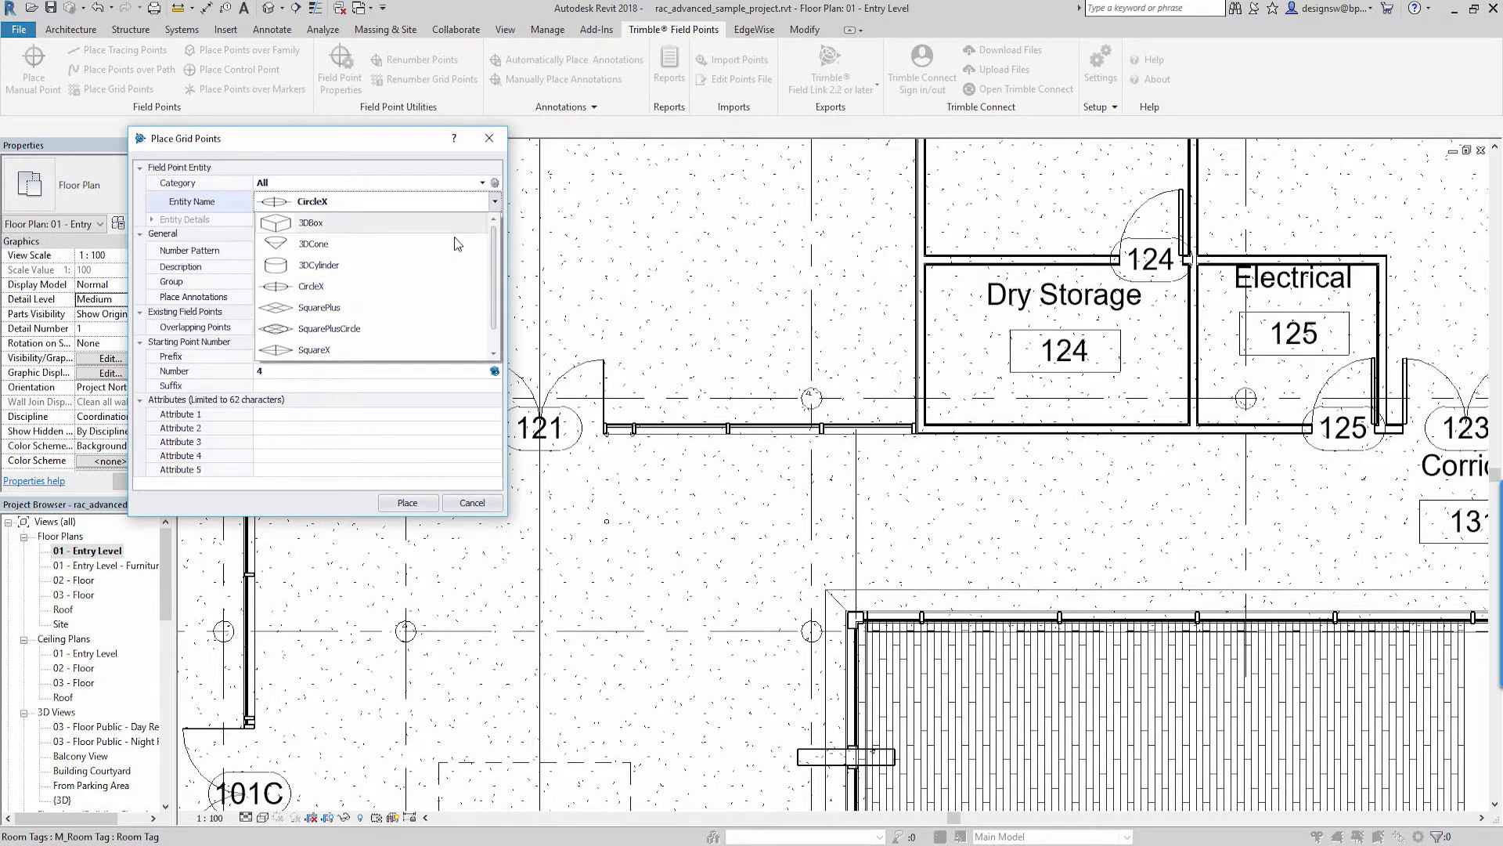
left_click(318, 351)
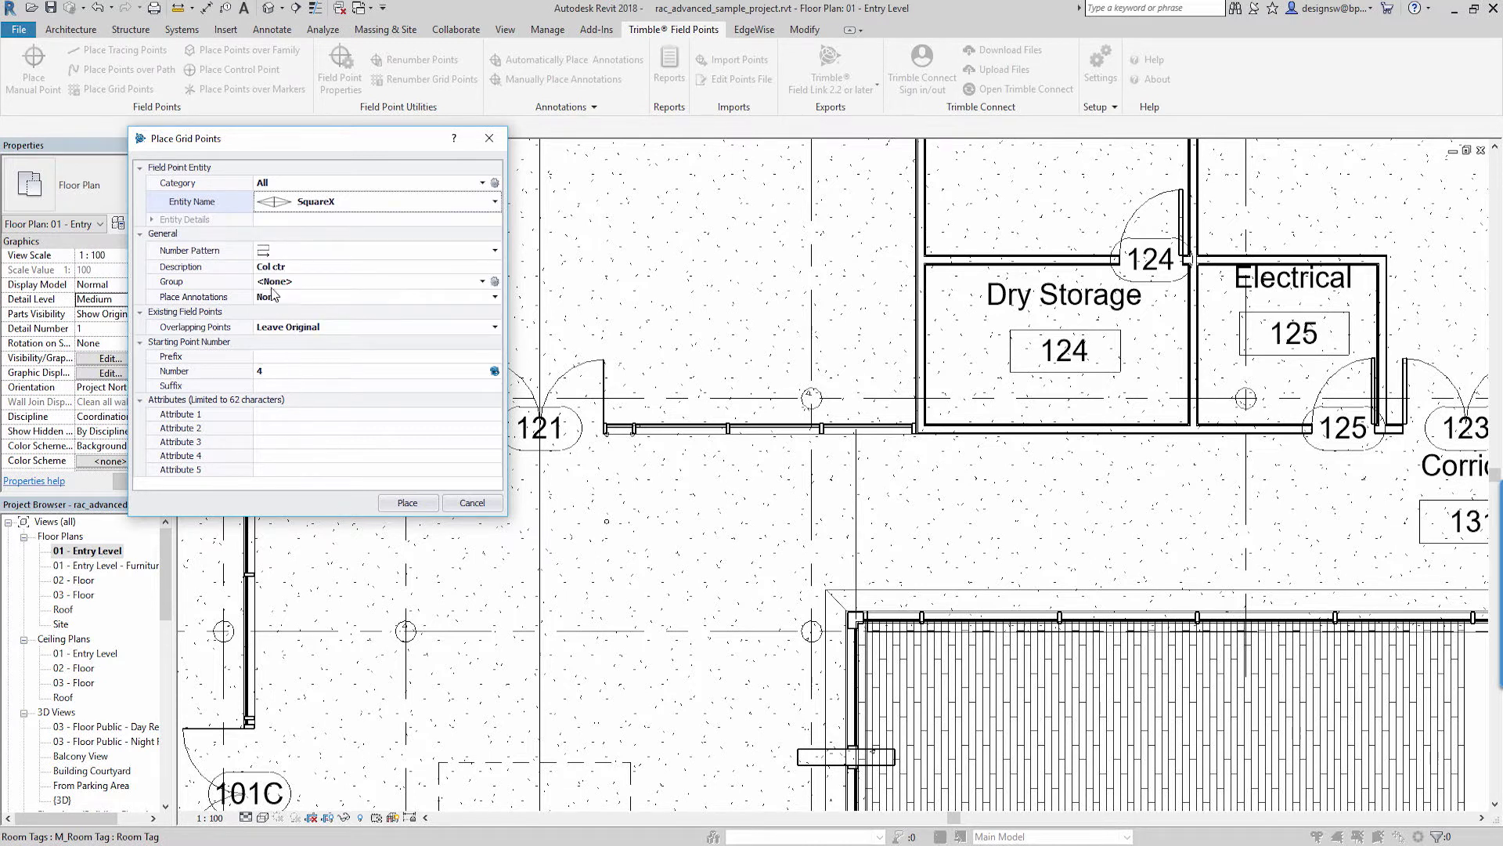
left_click(296, 270)
left_click(305, 270)
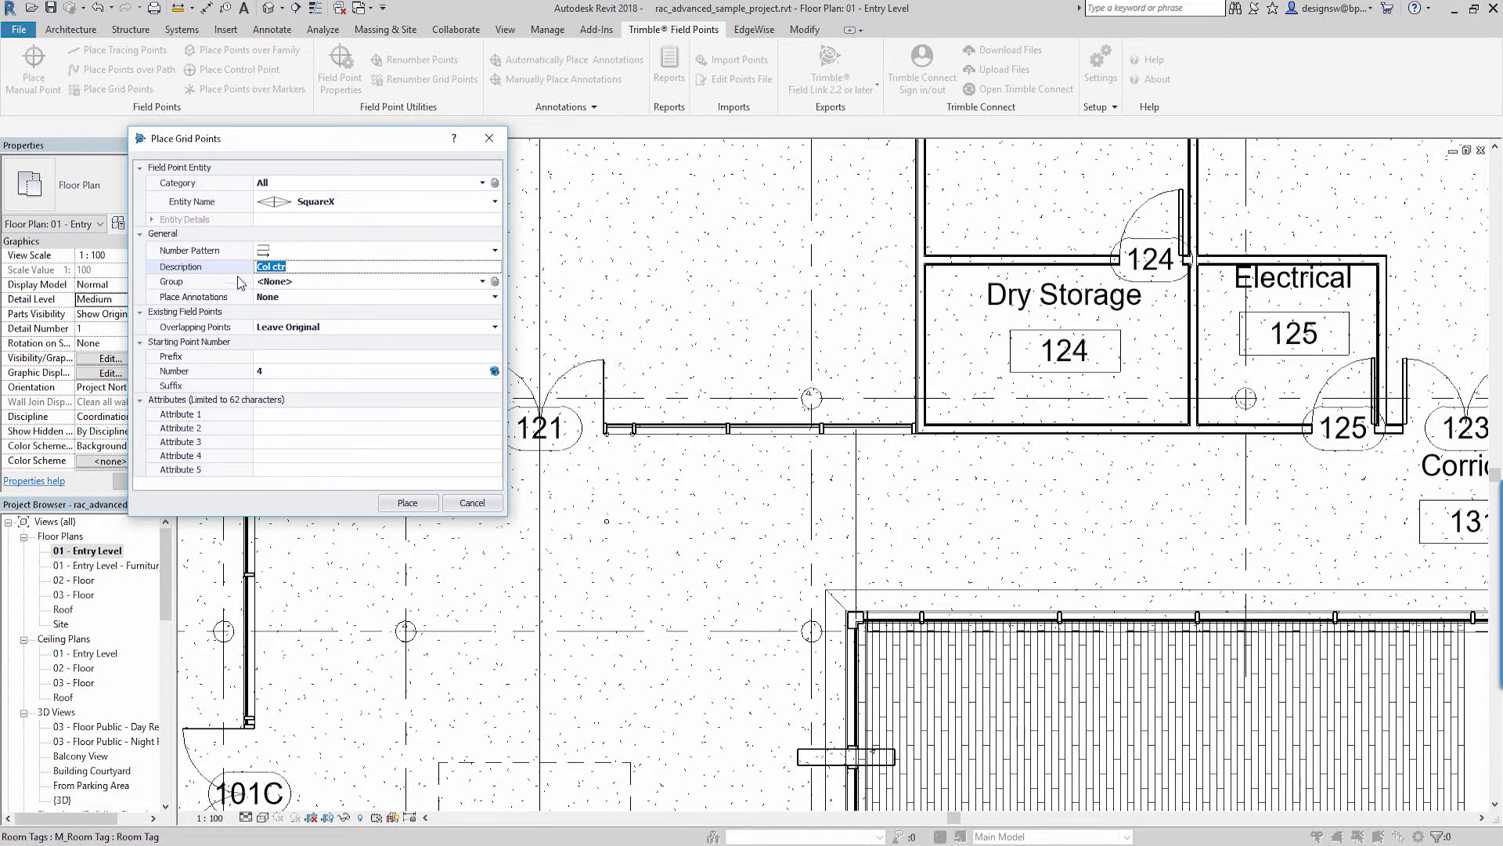
left_click(494, 250)
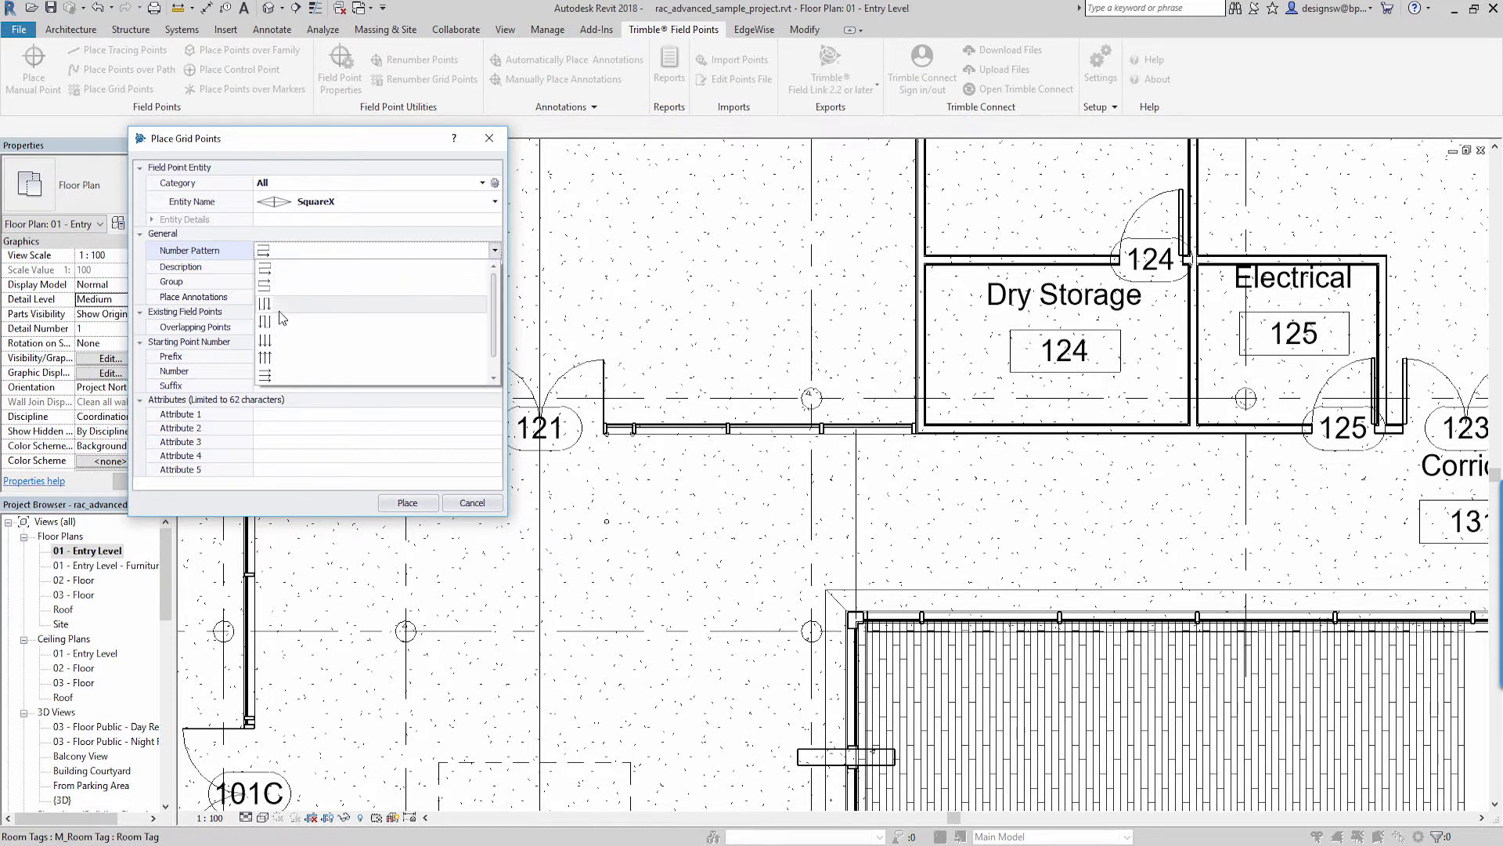
left_click(290, 252)
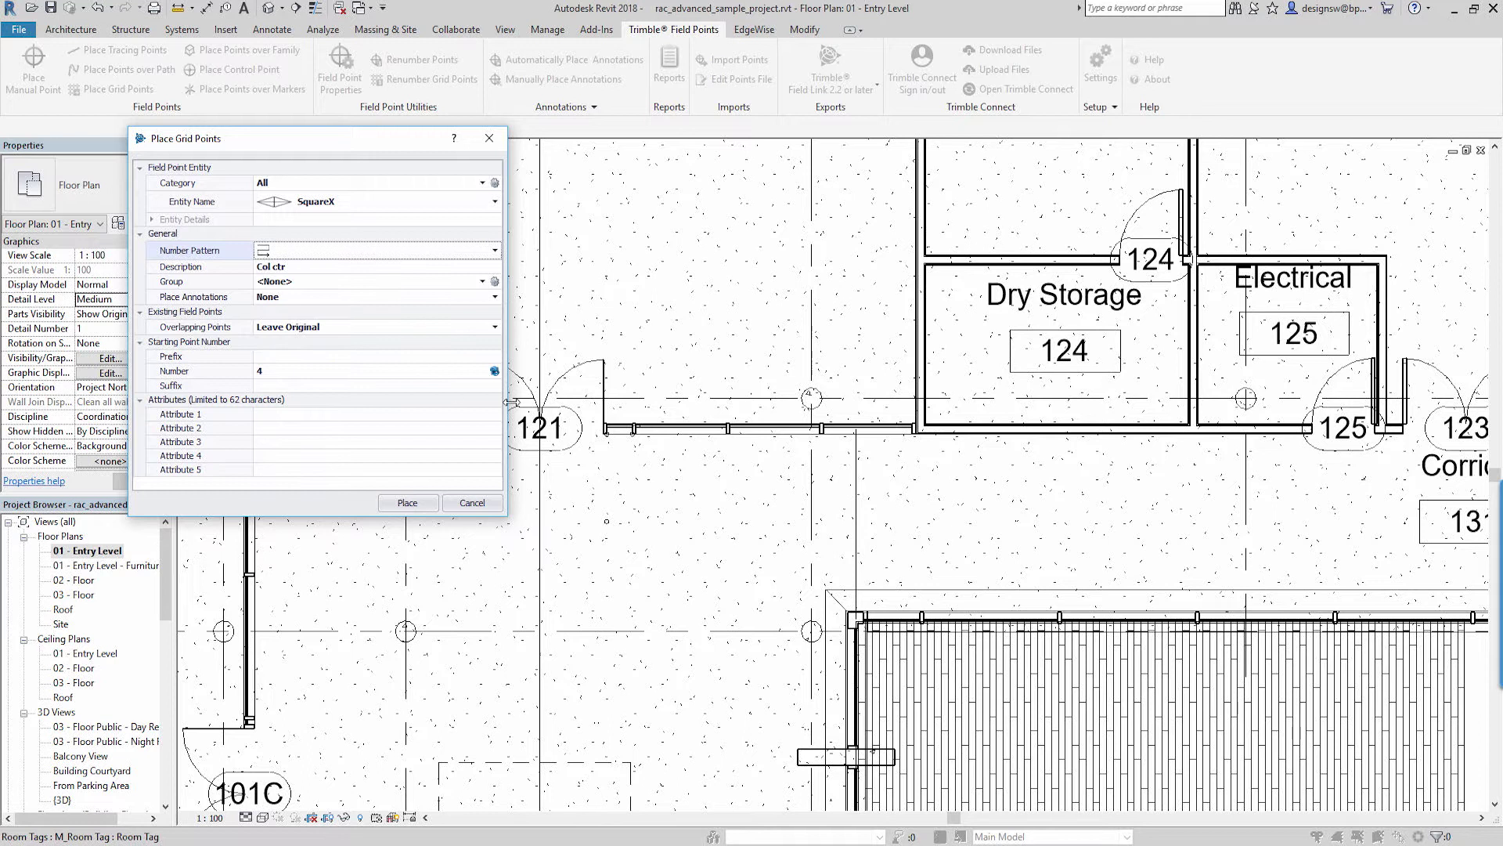
left_click(408, 504)
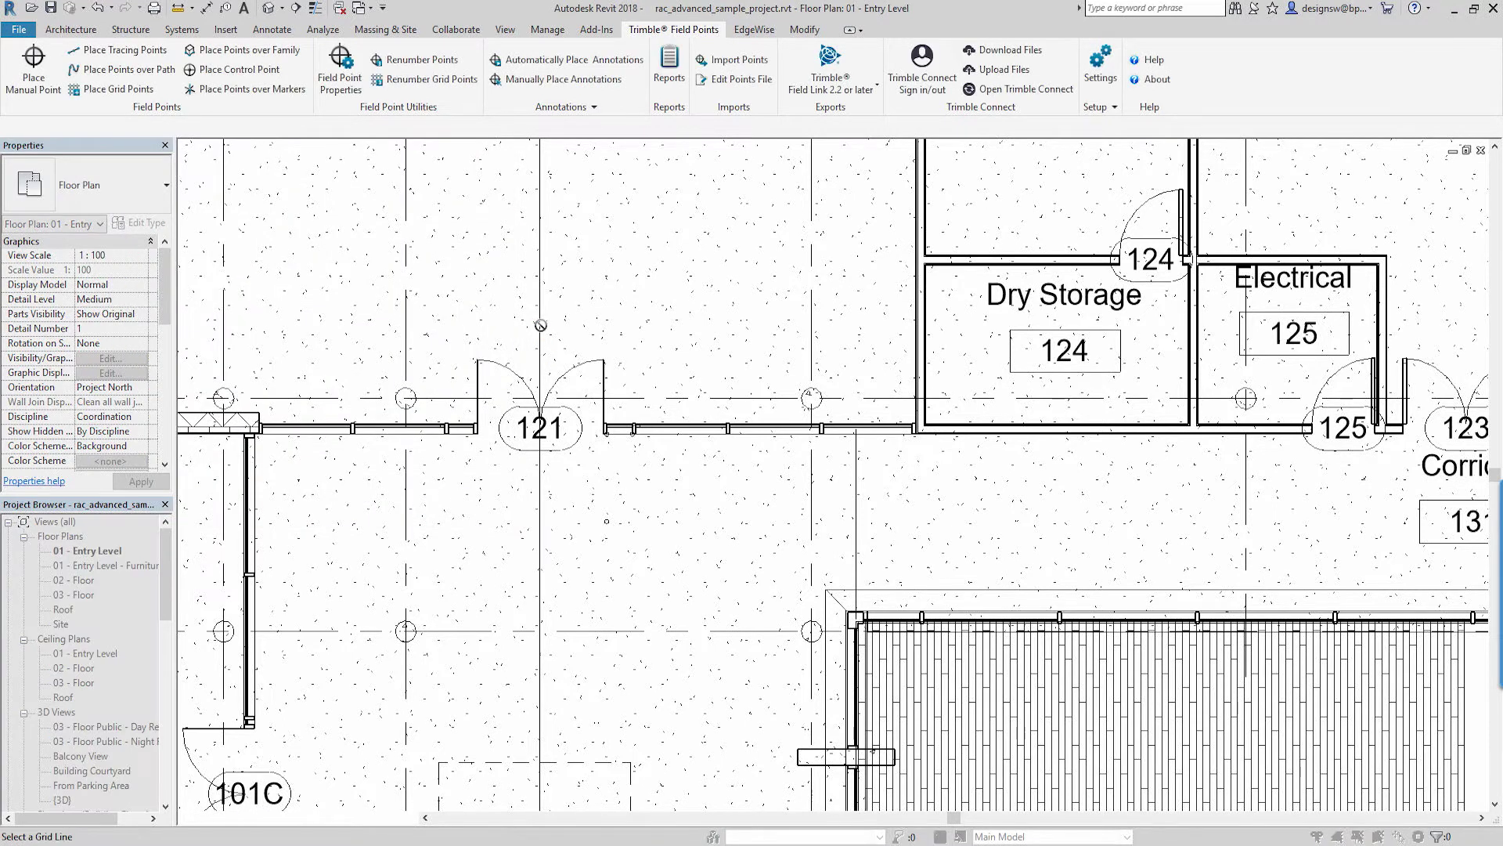
left_click(407, 308)
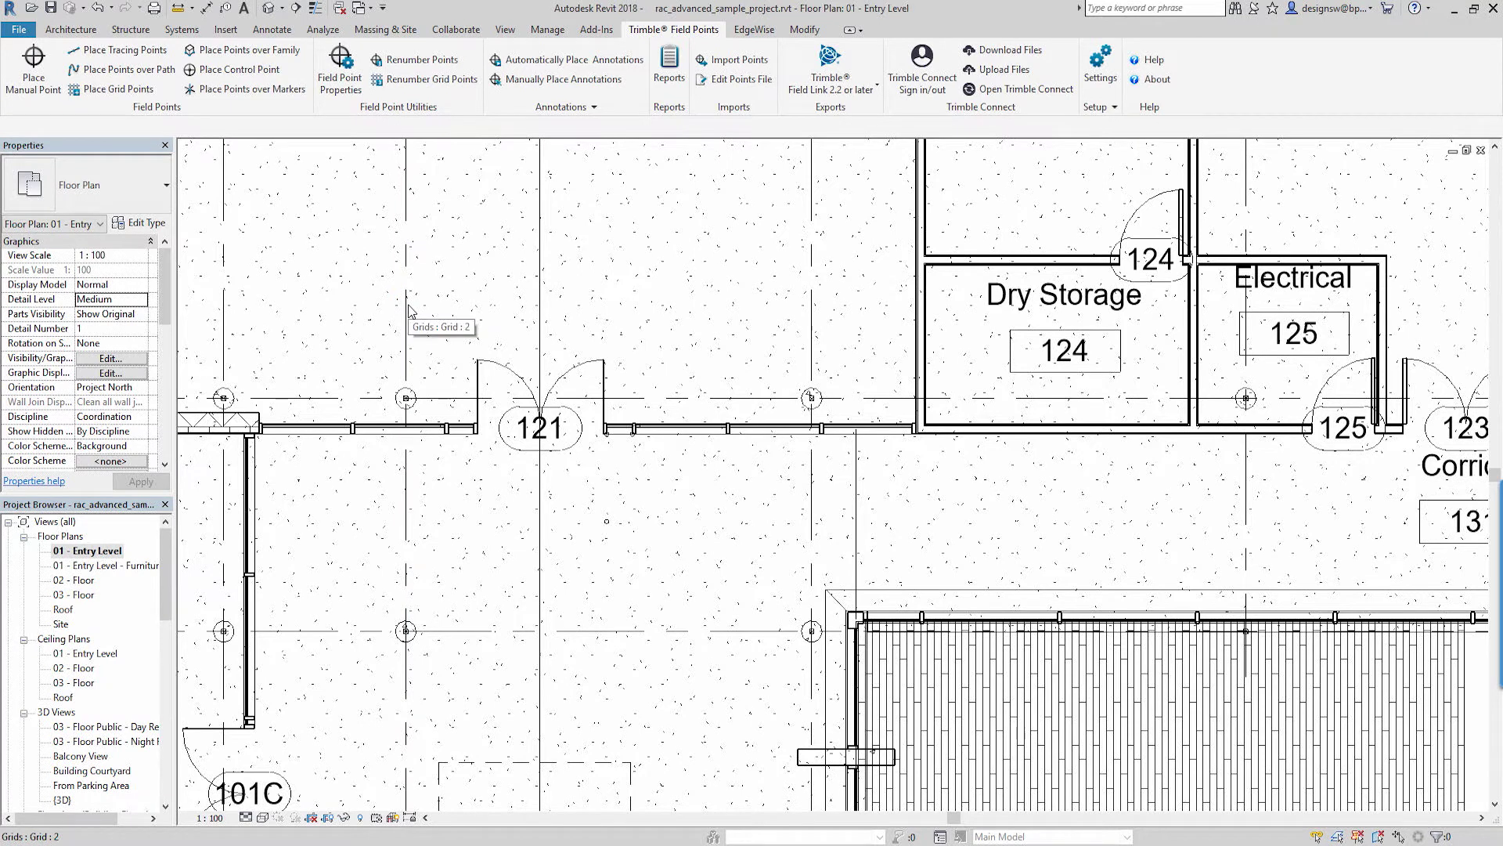
scroll(820, 405, "up", 3)
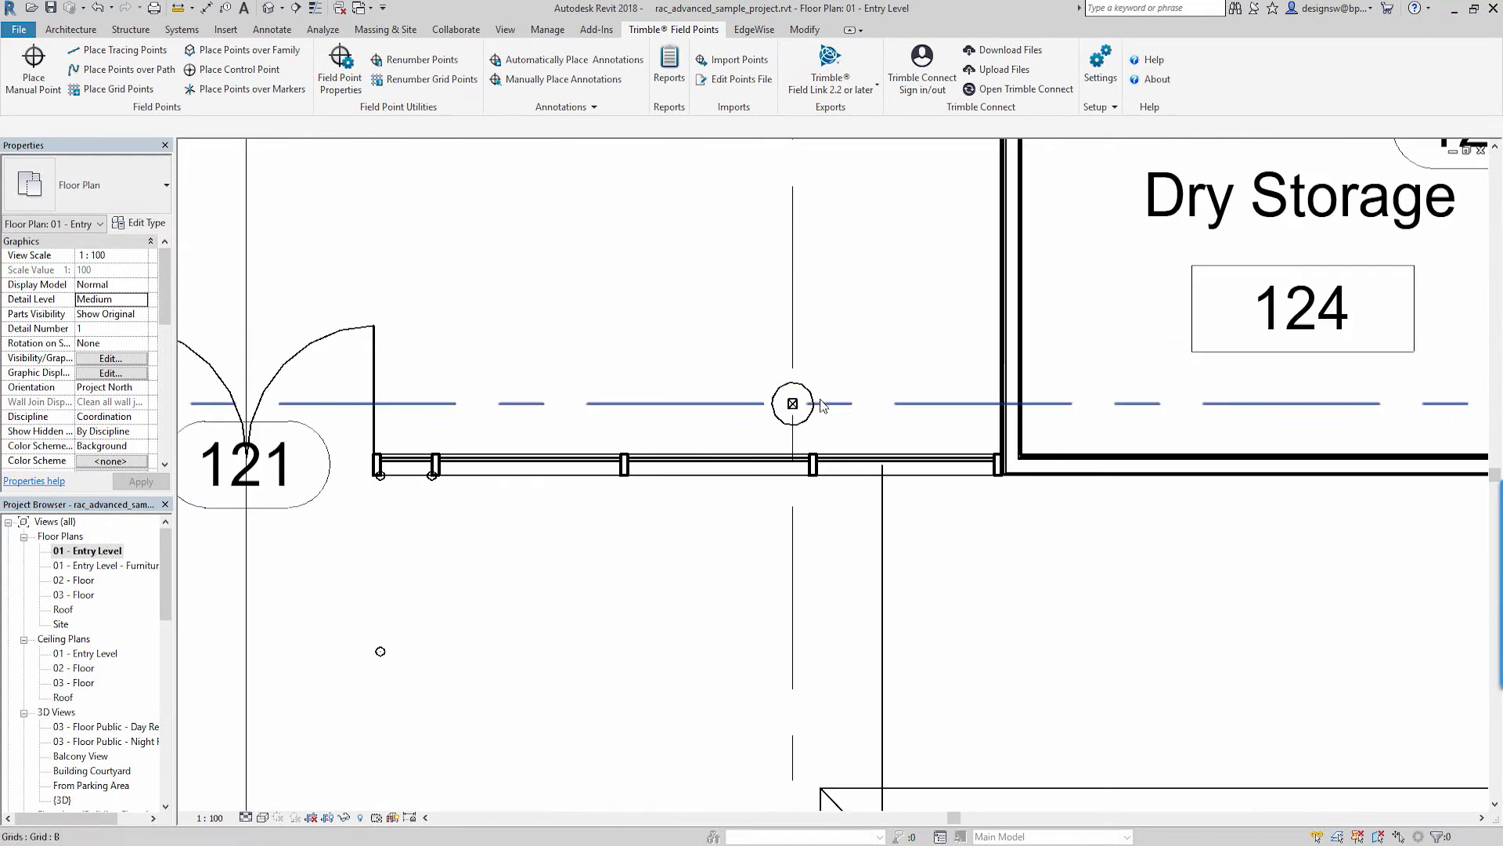
scroll(821, 405, "up", 8)
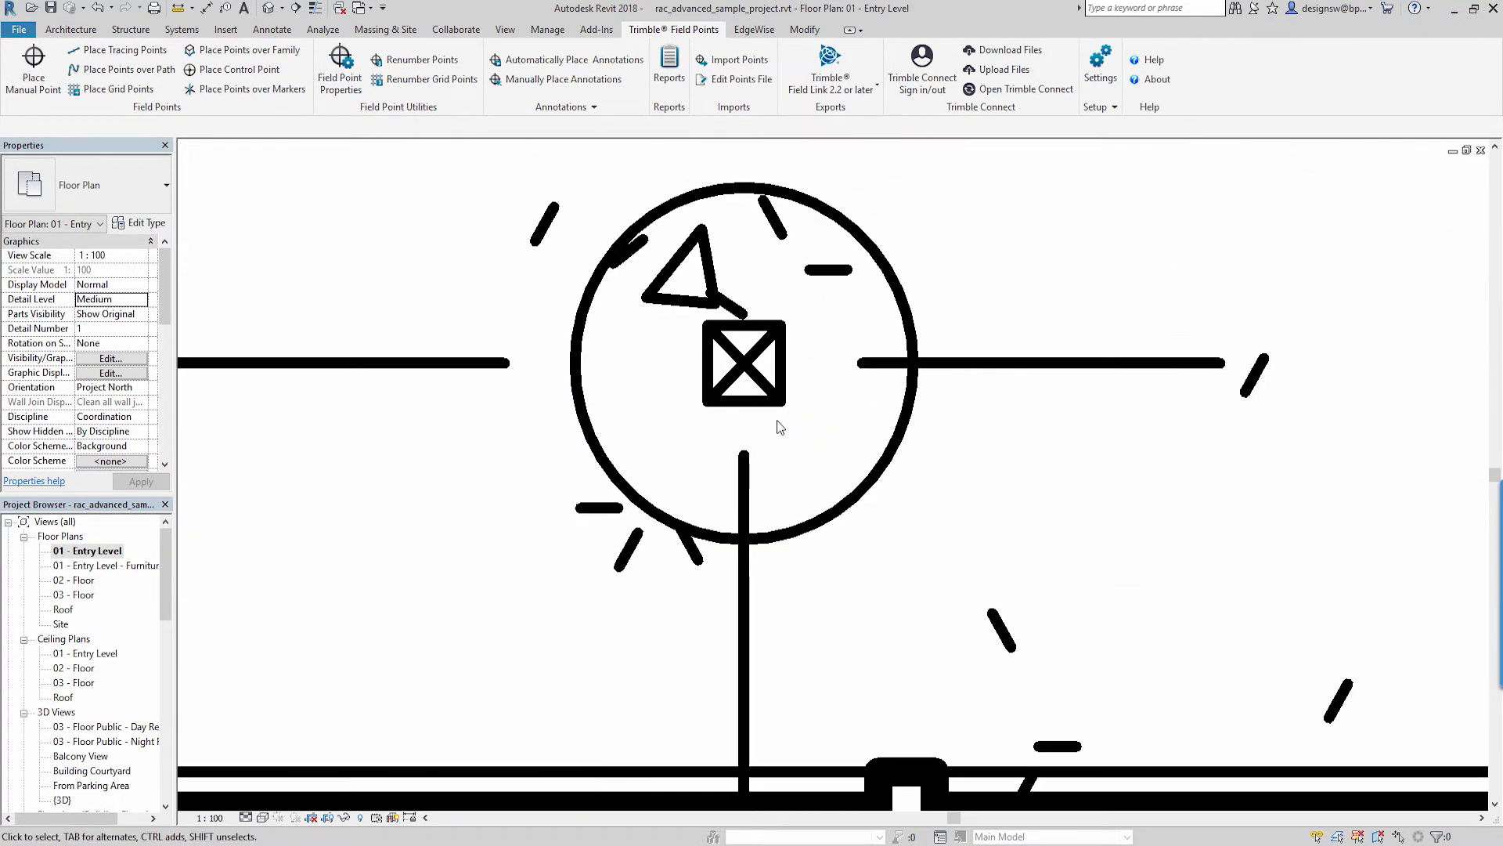
scroll(777, 419, "down", 5)
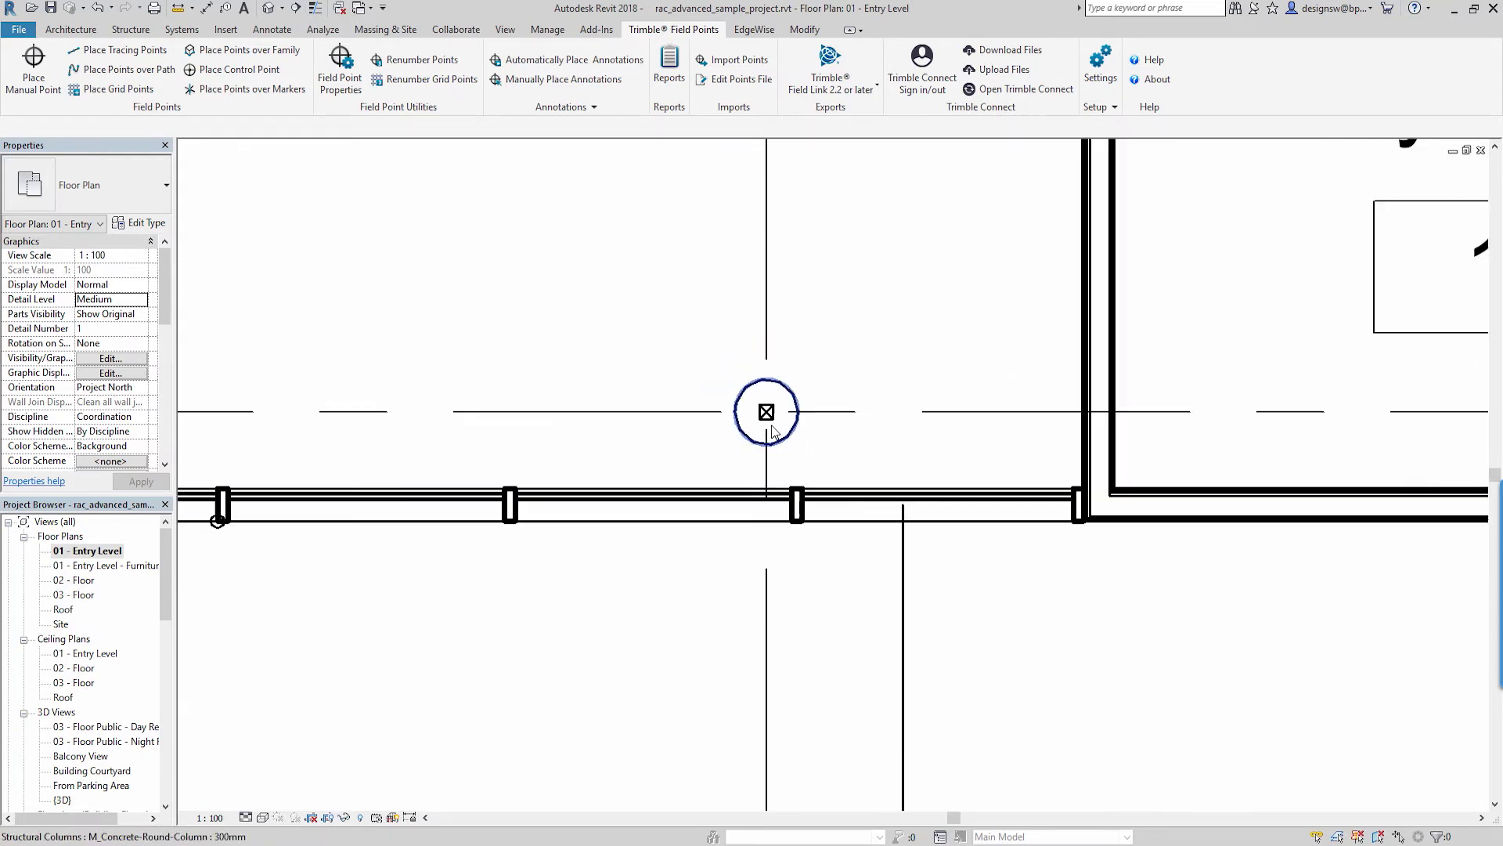
scroll(771, 431, "down", 4)
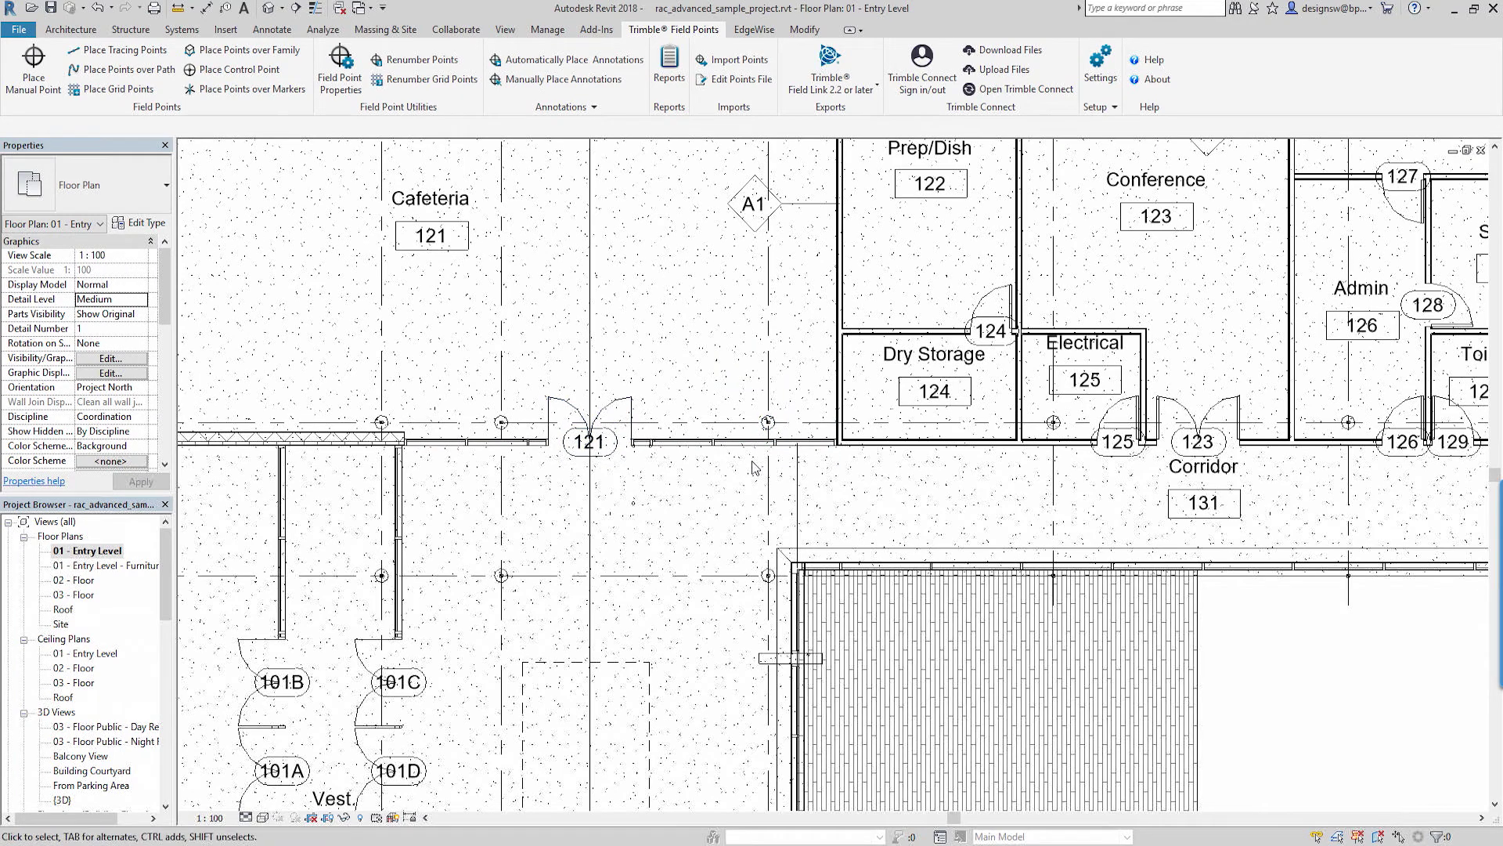
middle_click_drag(776, 485, 684, 411)
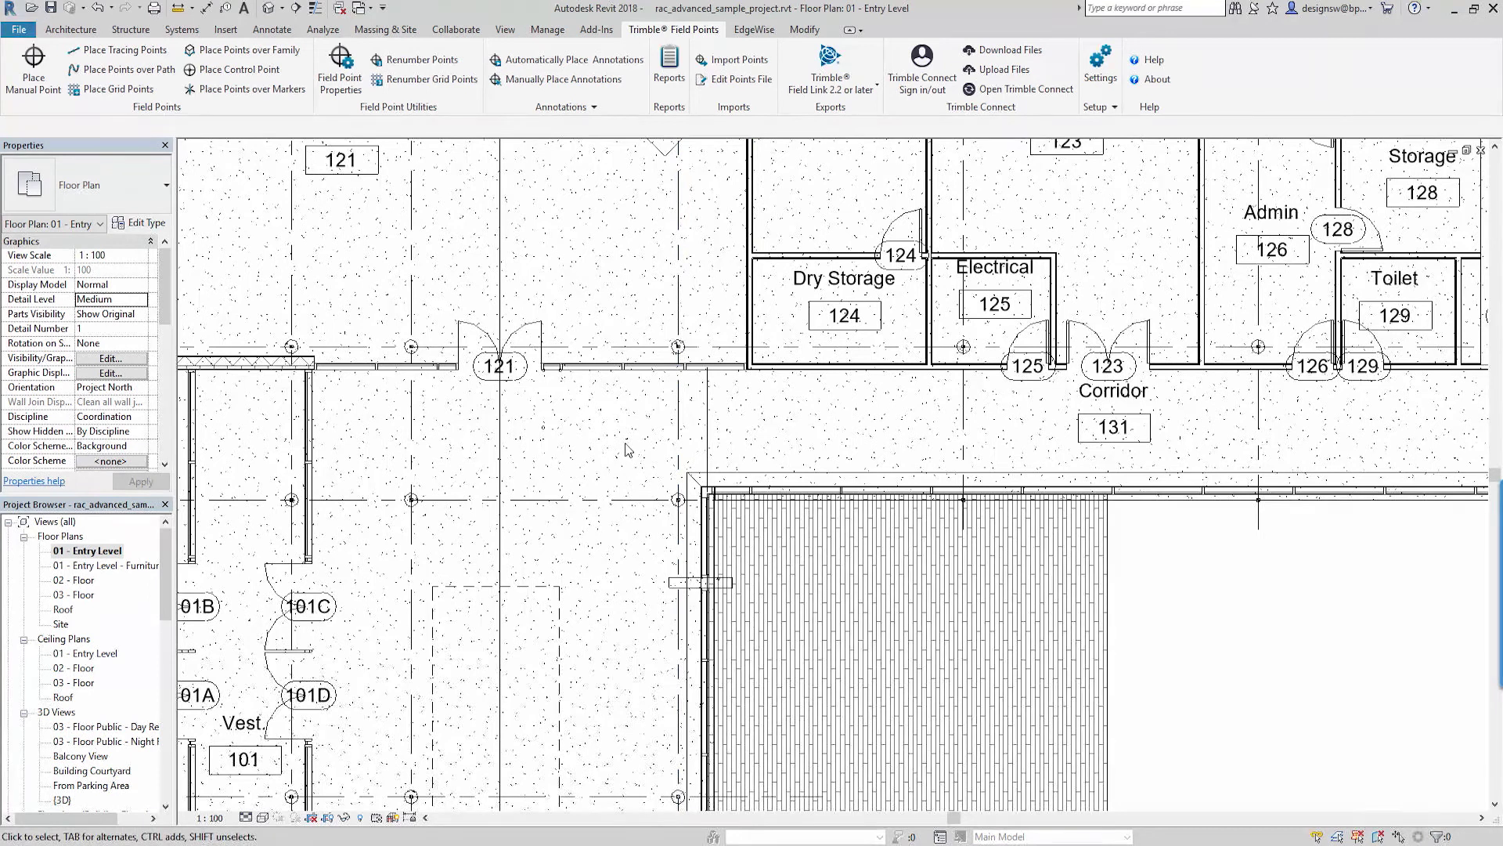
scroll(627, 434, "down", 3)
middle_click_drag(751, 442, 801, 486)
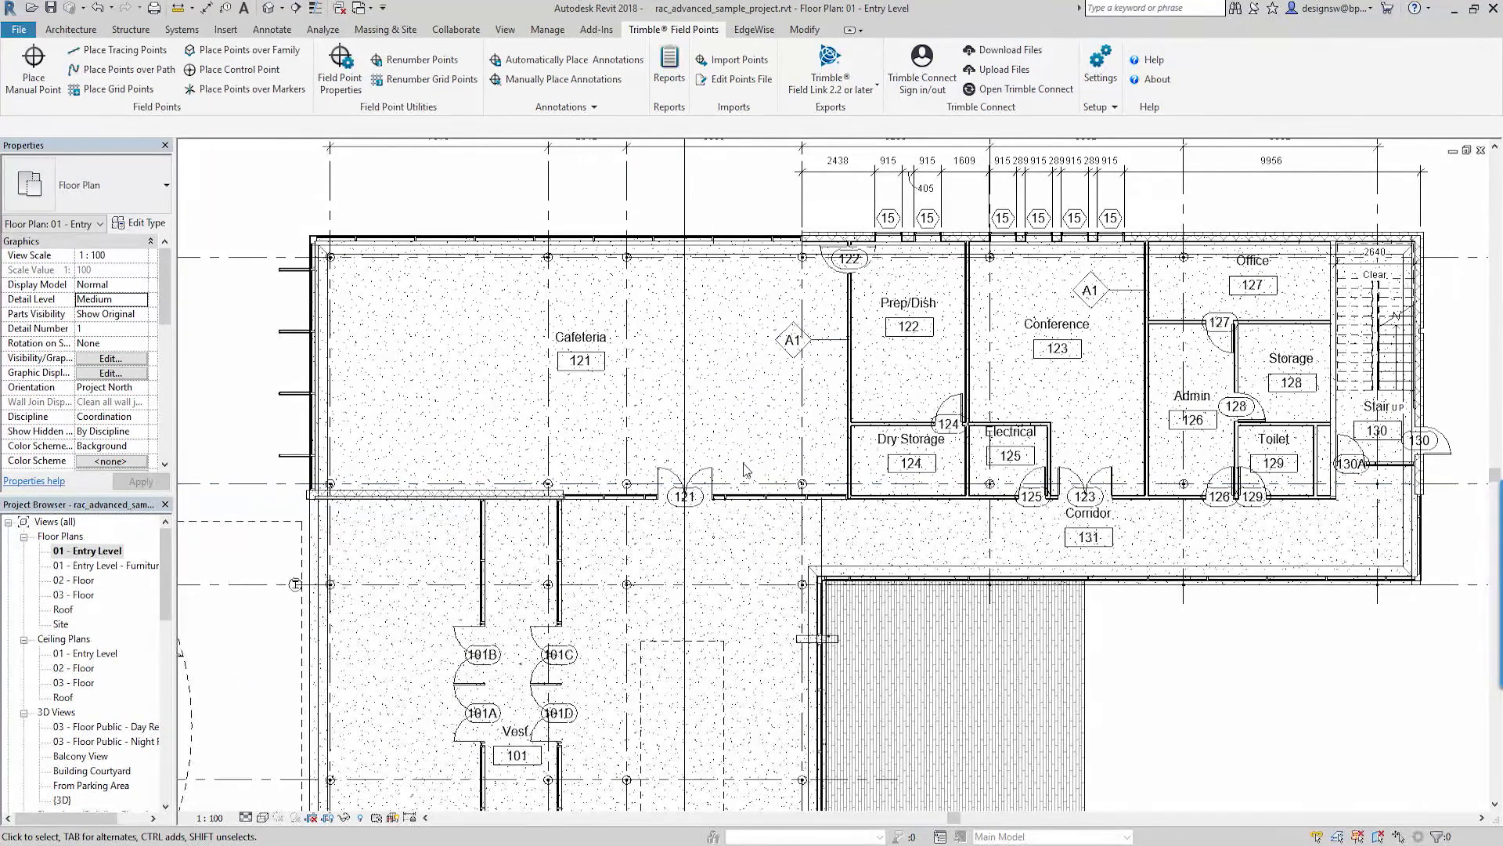
scroll(803, 486, "up", 2)
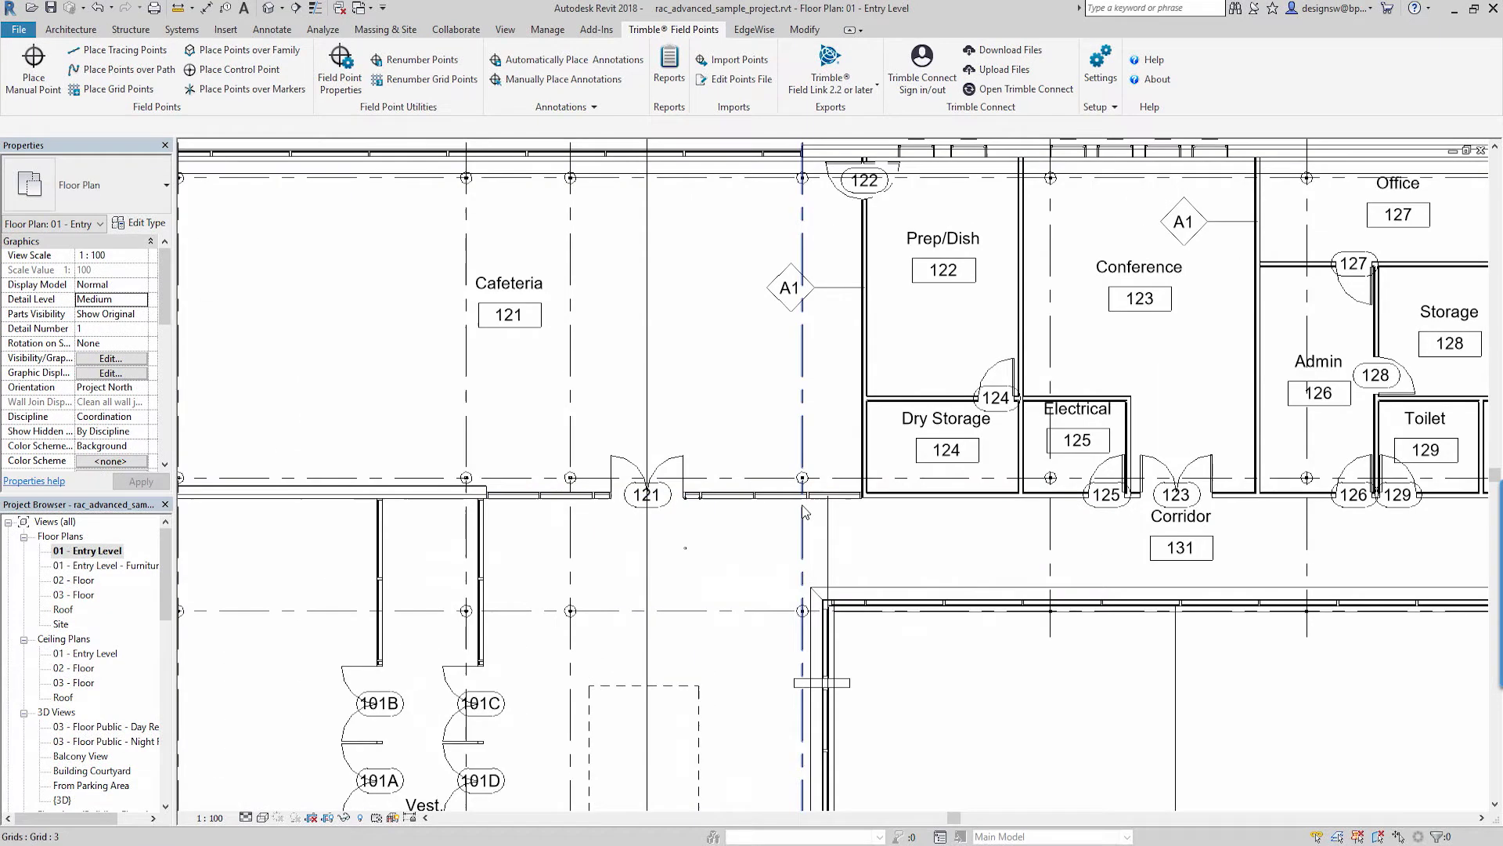
middle_click_drag(439, 371, 399, 478)
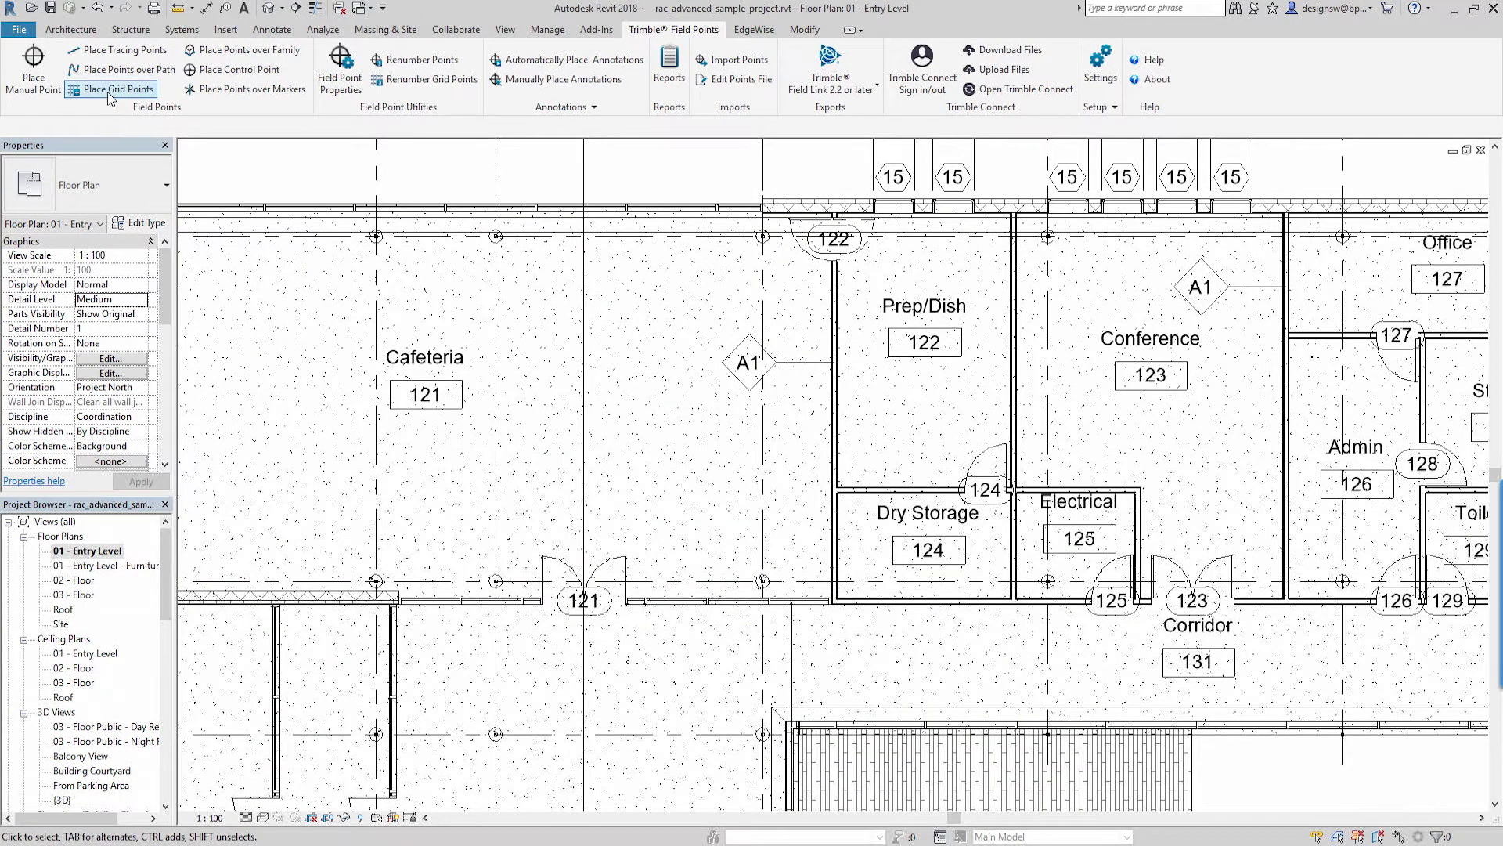
left_click(130, 51)
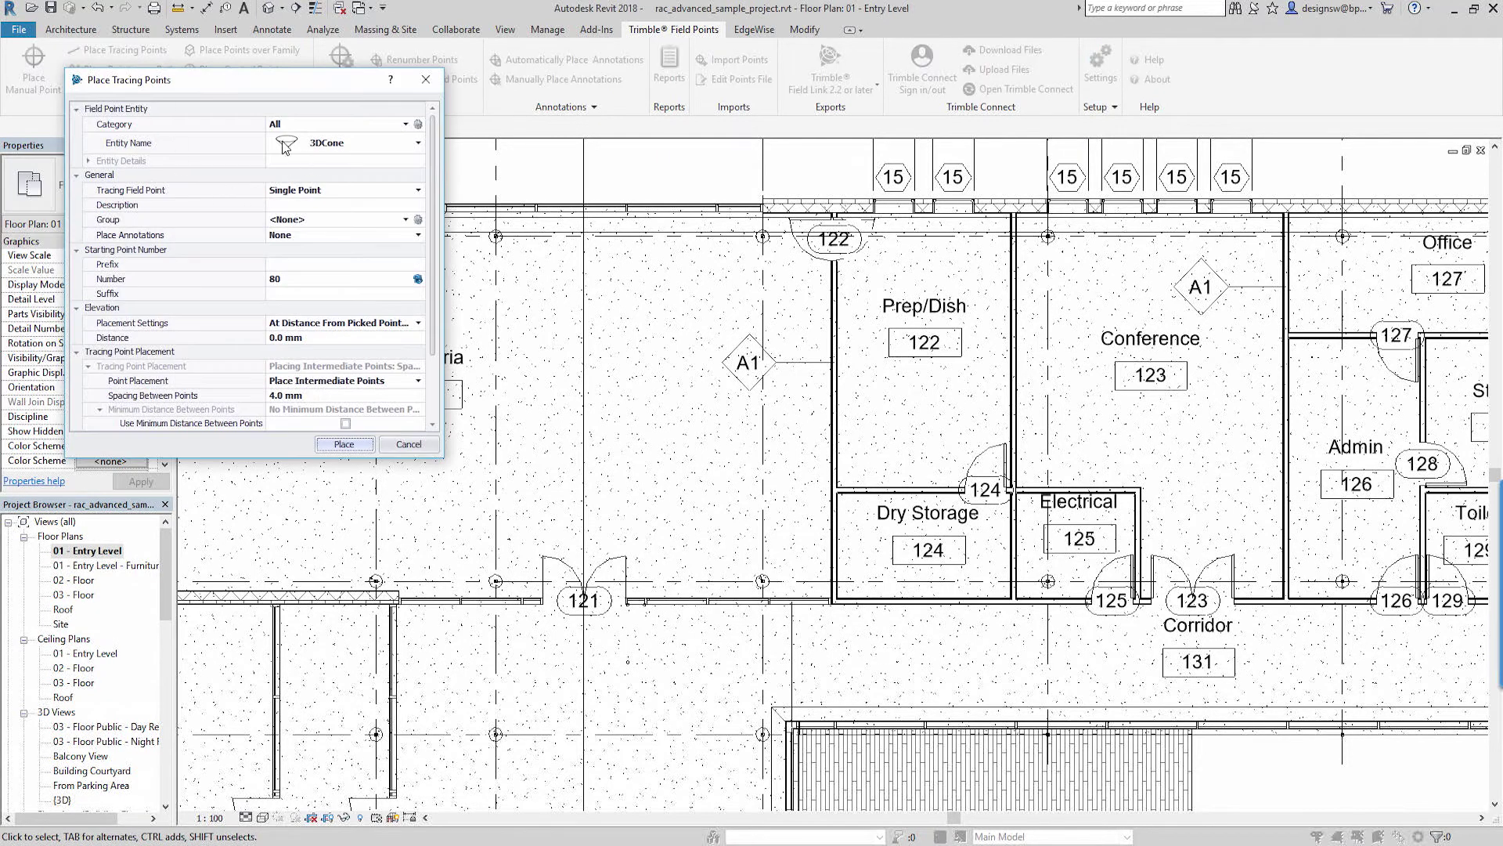
Choose SquareX as the tracing point entity and keep the Single Point type.
left_click(418, 143)
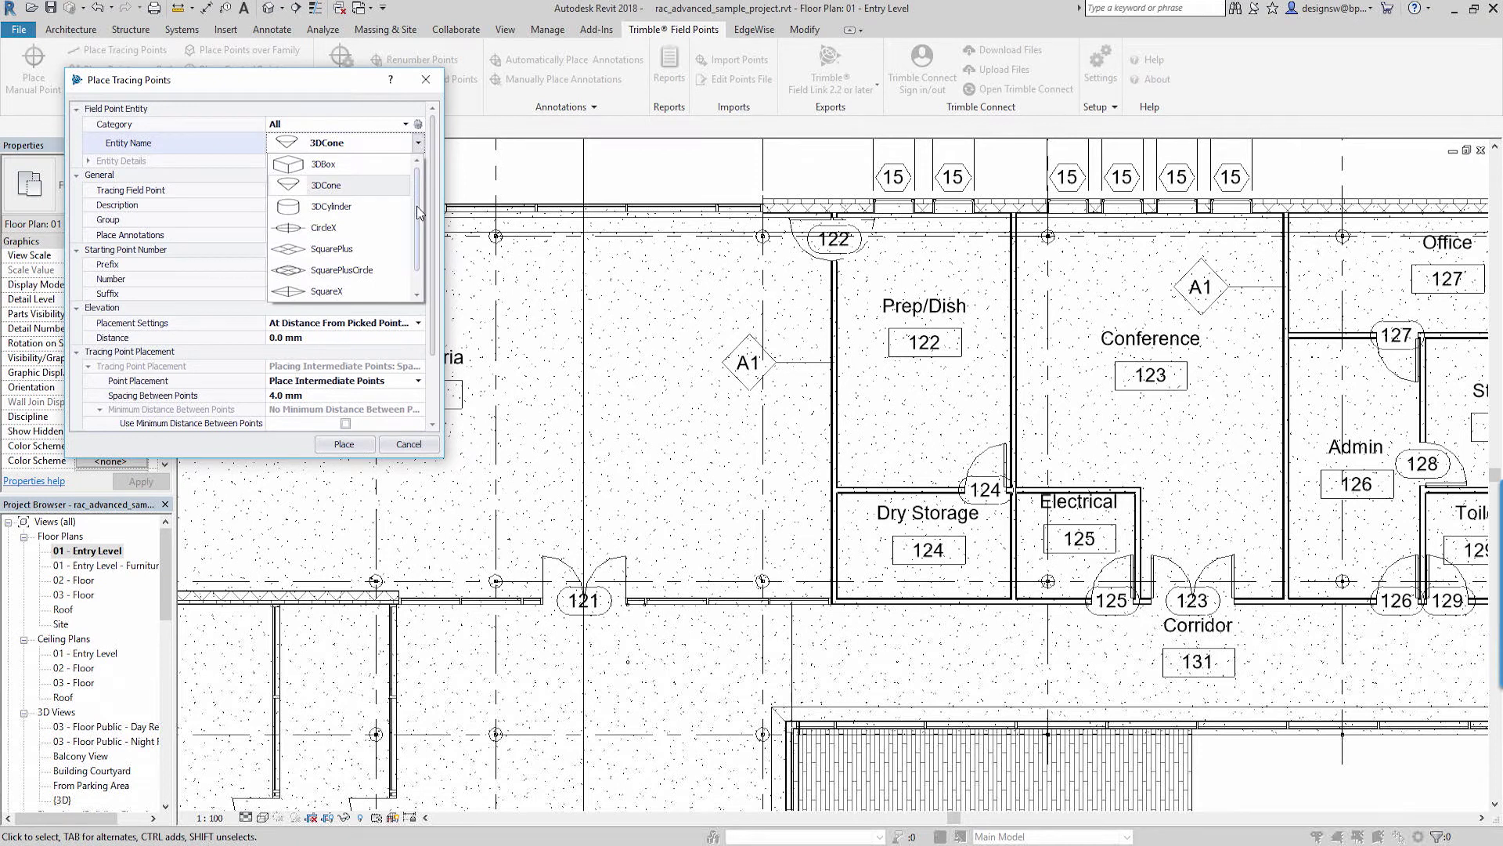
scroll(421, 208, "down", 1)
left_click(327, 270)
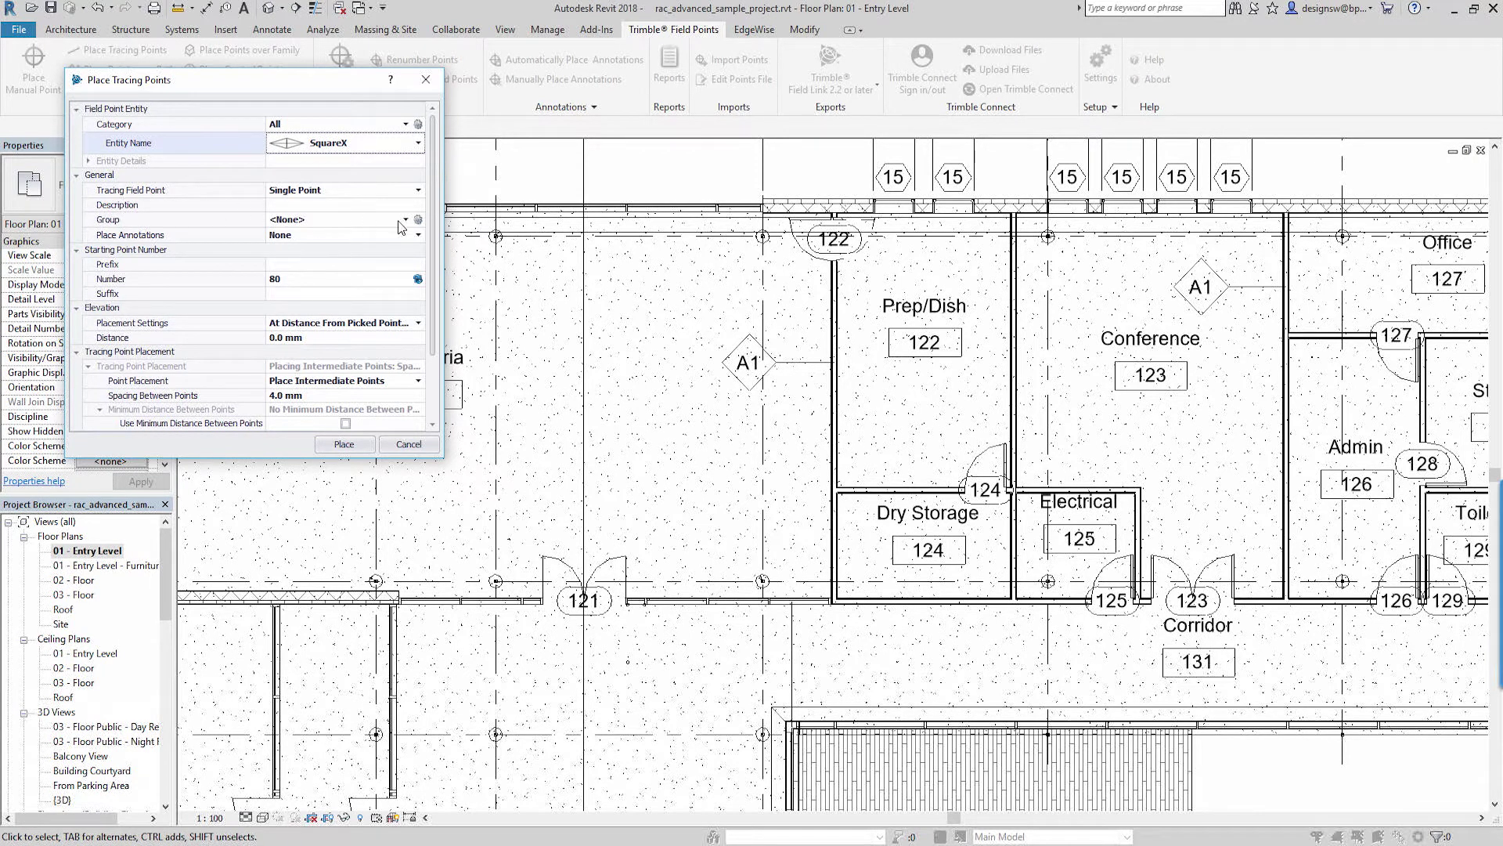
left_click(418, 190)
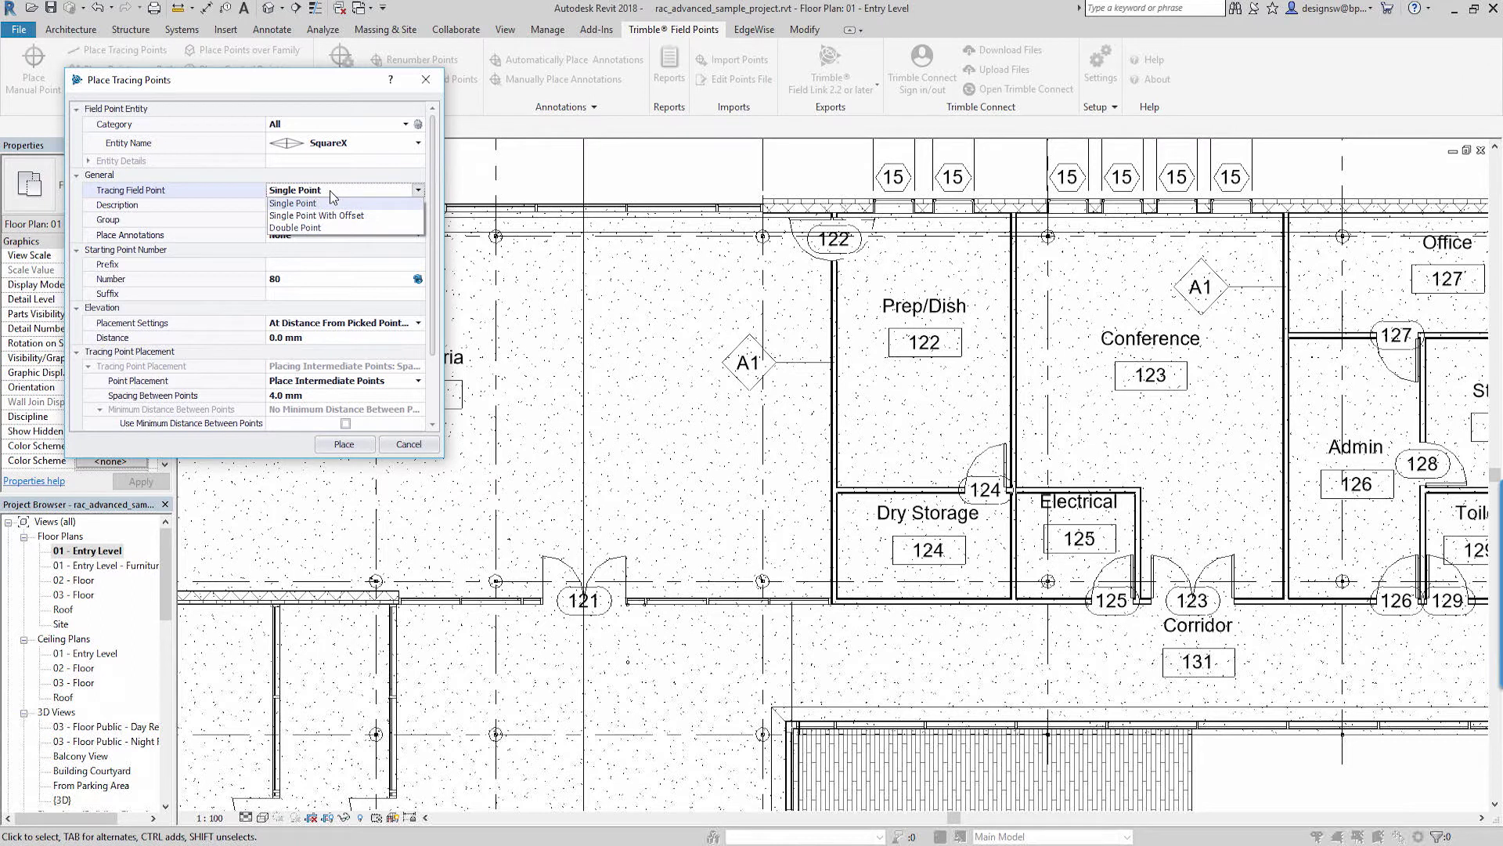
left_click(251, 92)
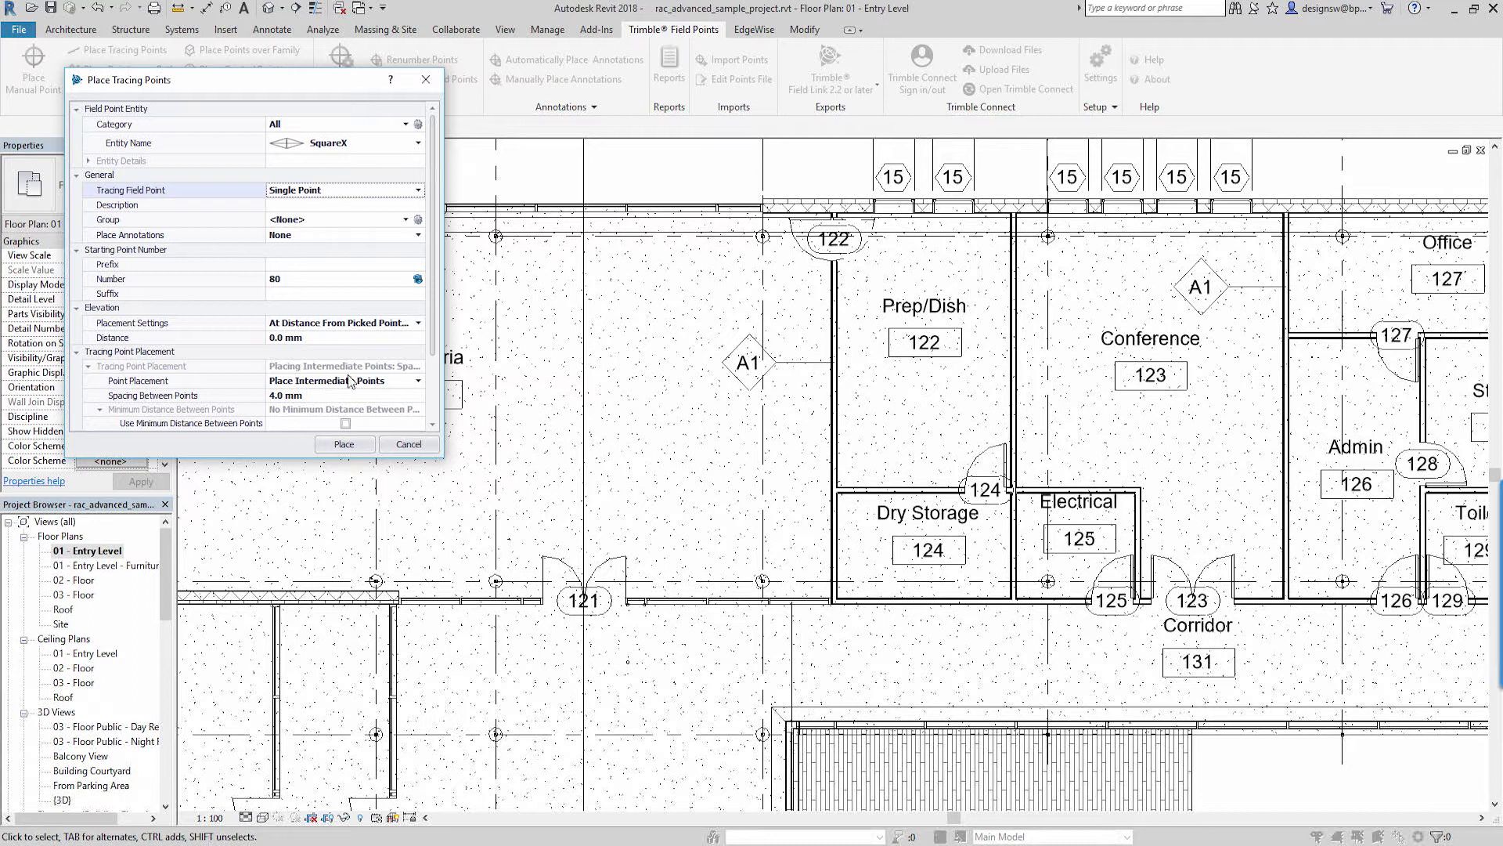
Set Point Placement to Place At Every Pick Point and accept the tracing settings.
left_click(418, 323)
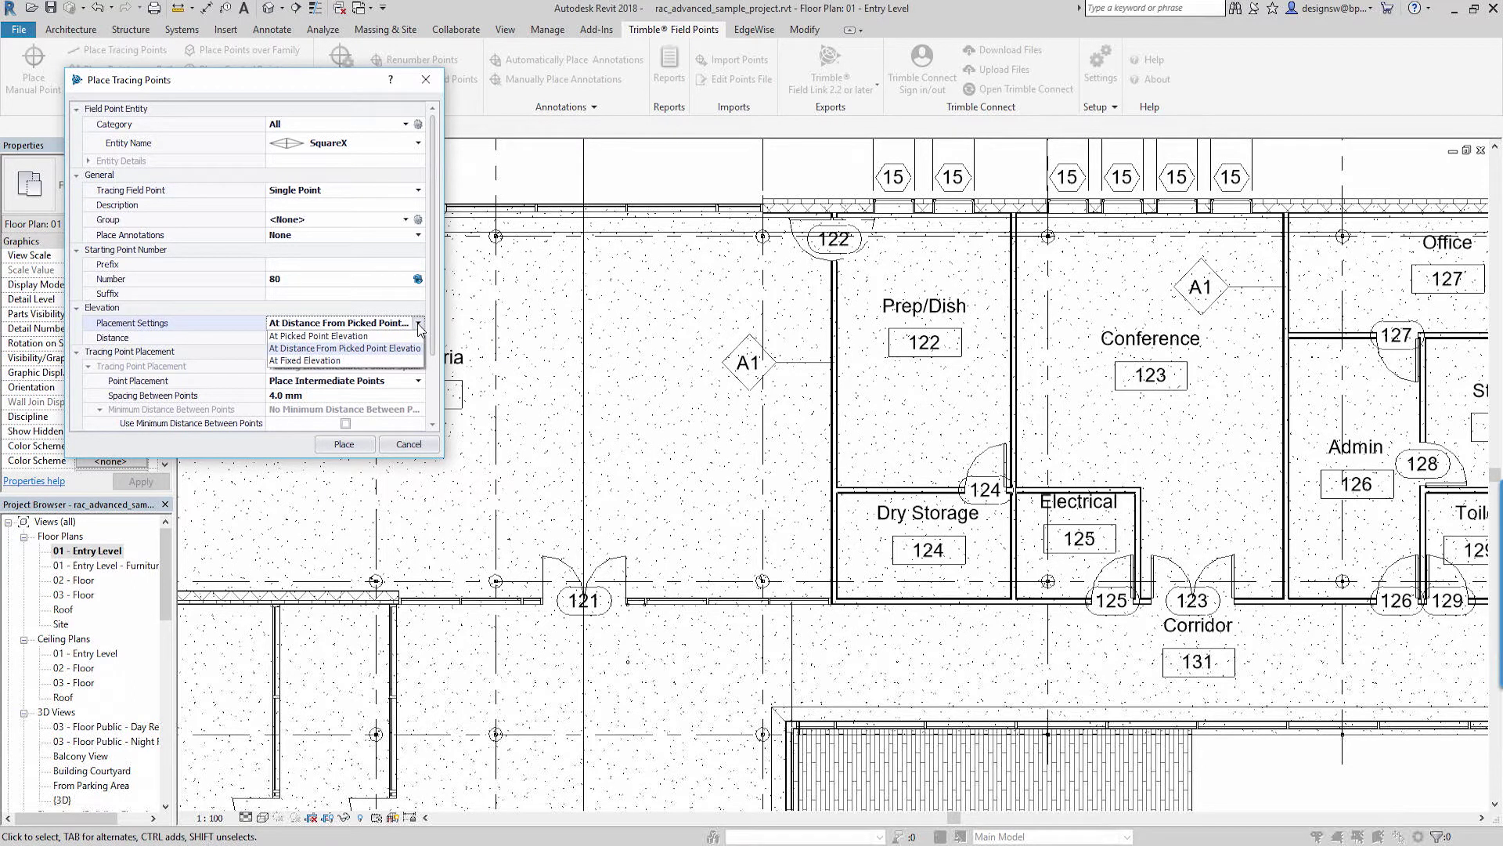
left_click(418, 323)
scroll(417, 360, "down", 2)
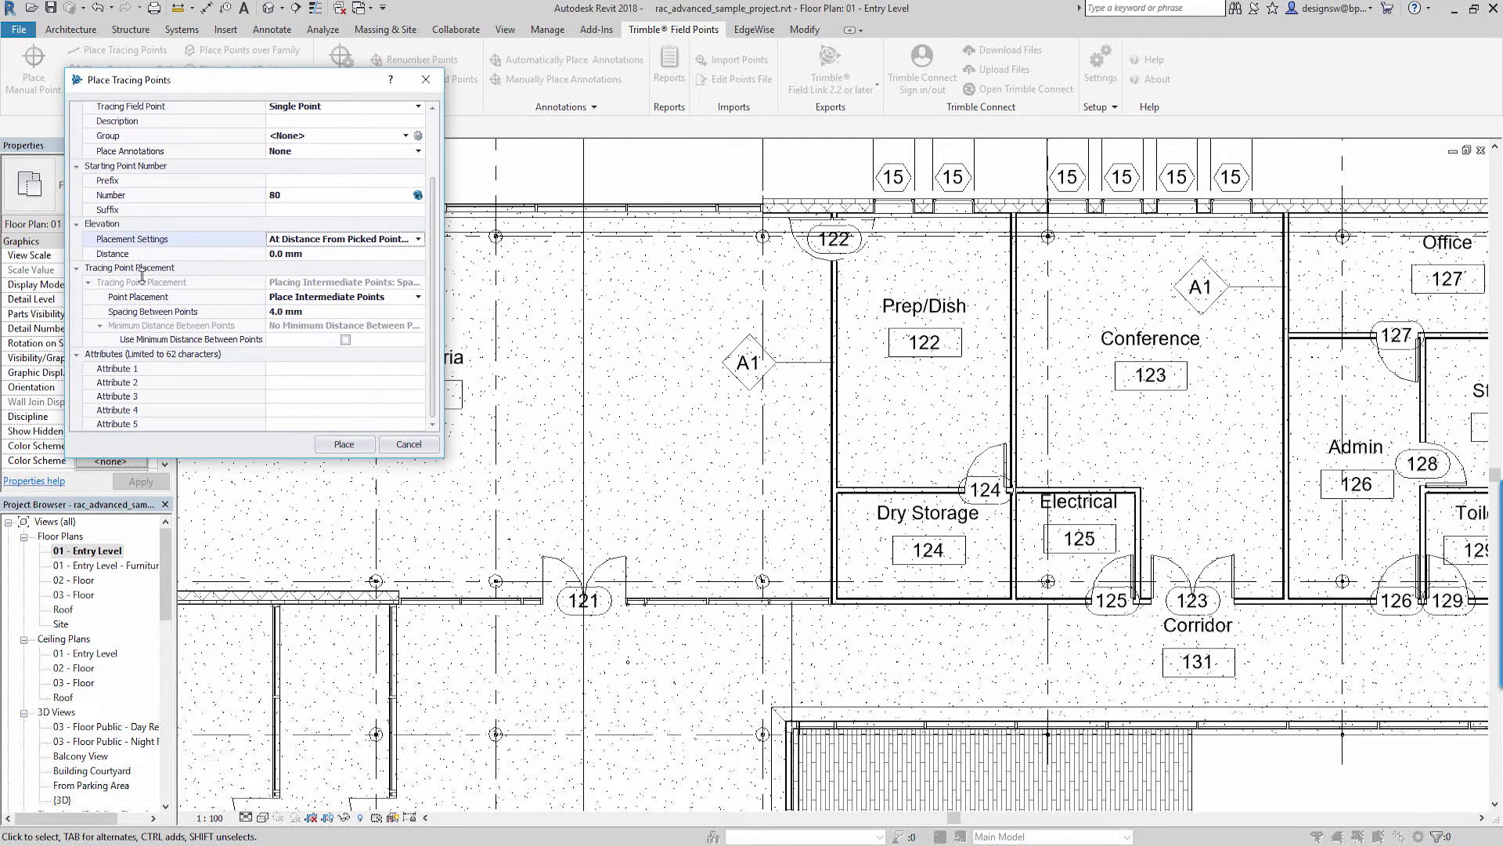
left_click(418, 297)
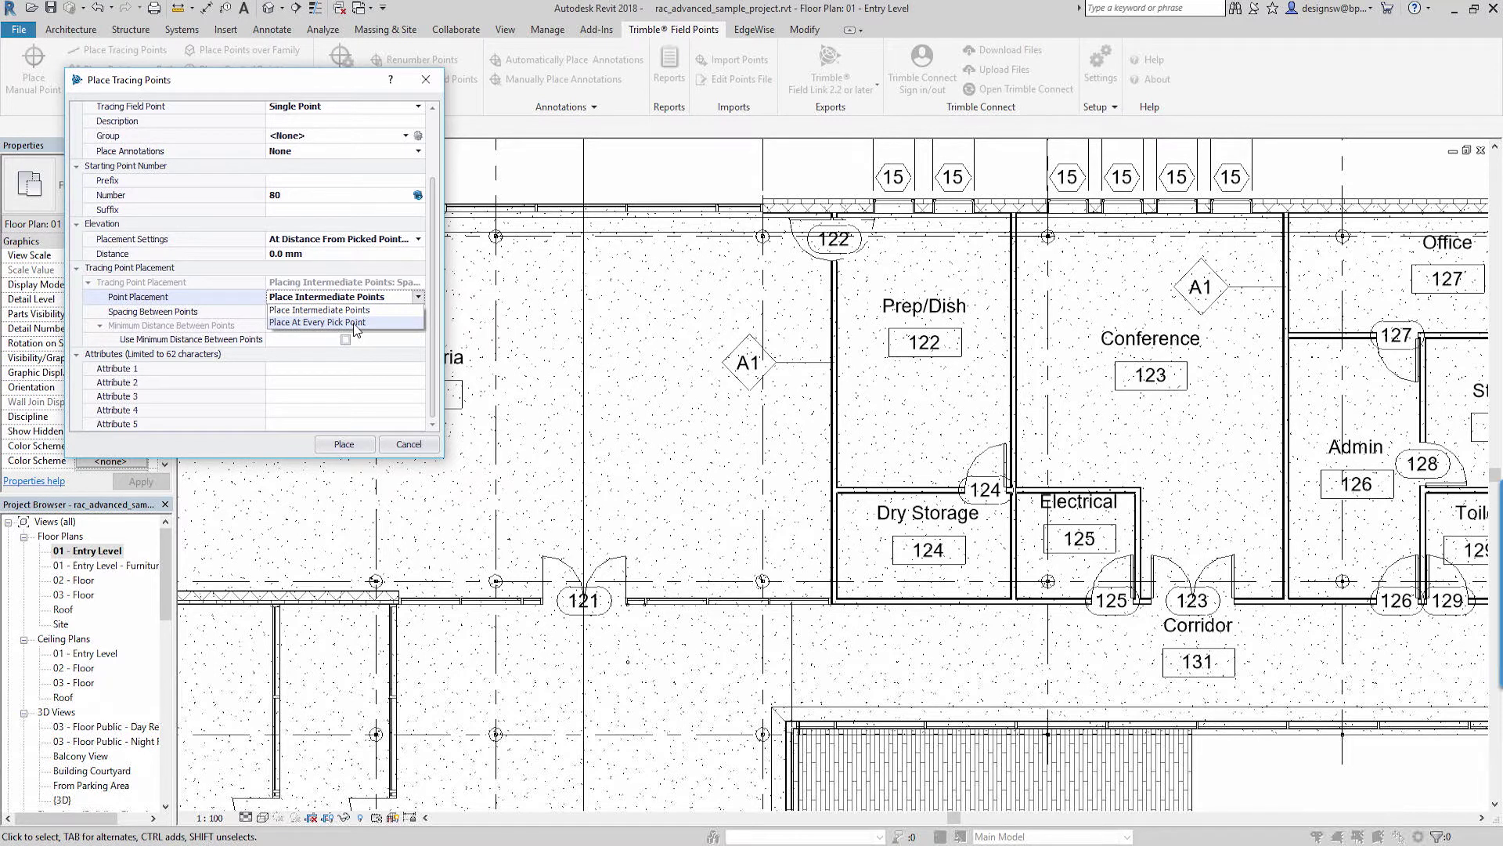
left_click(329, 323)
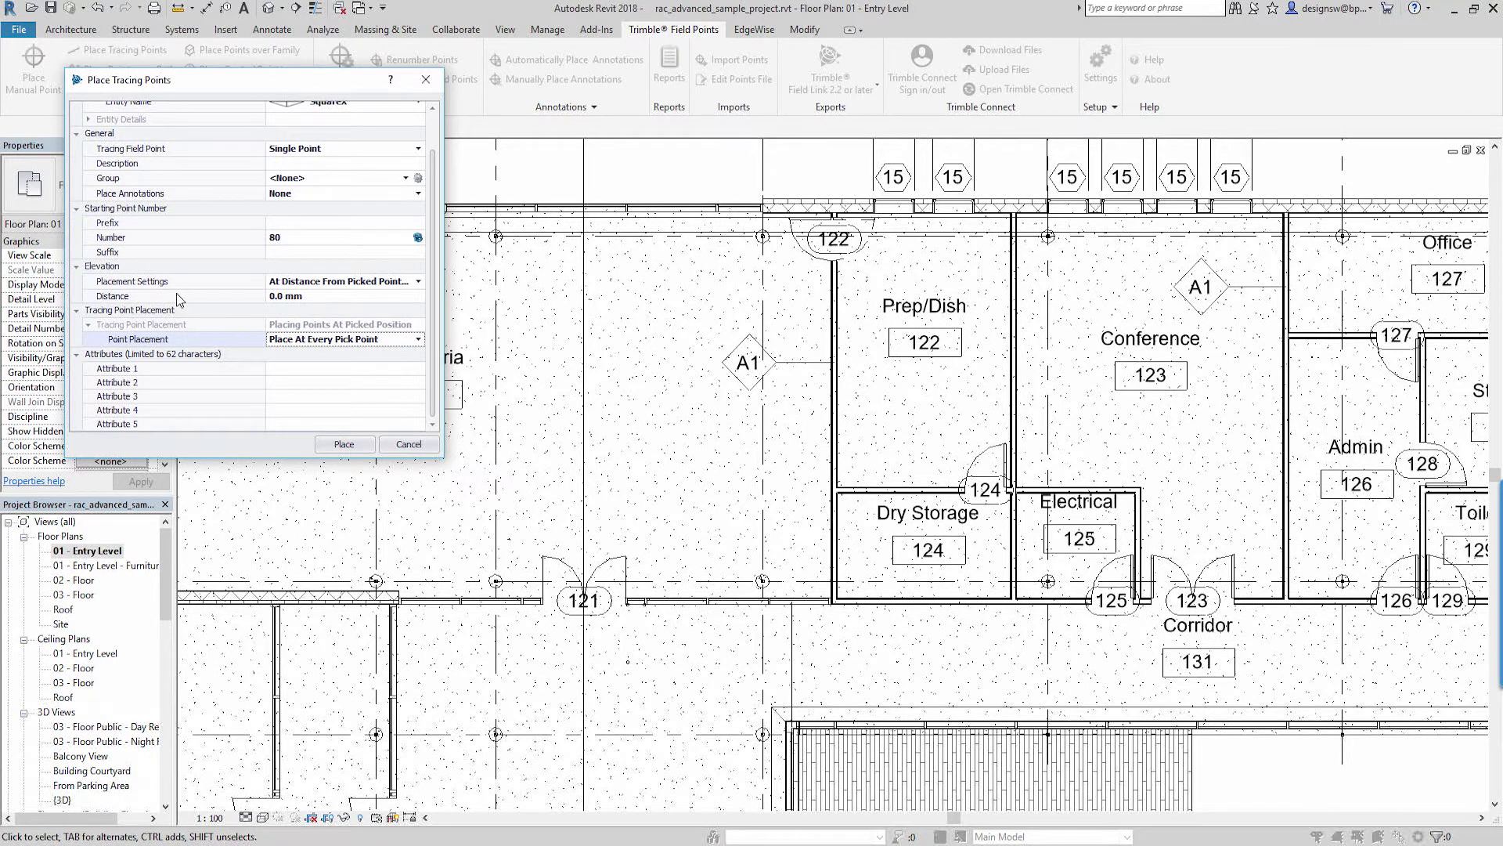
left_click(327, 298)
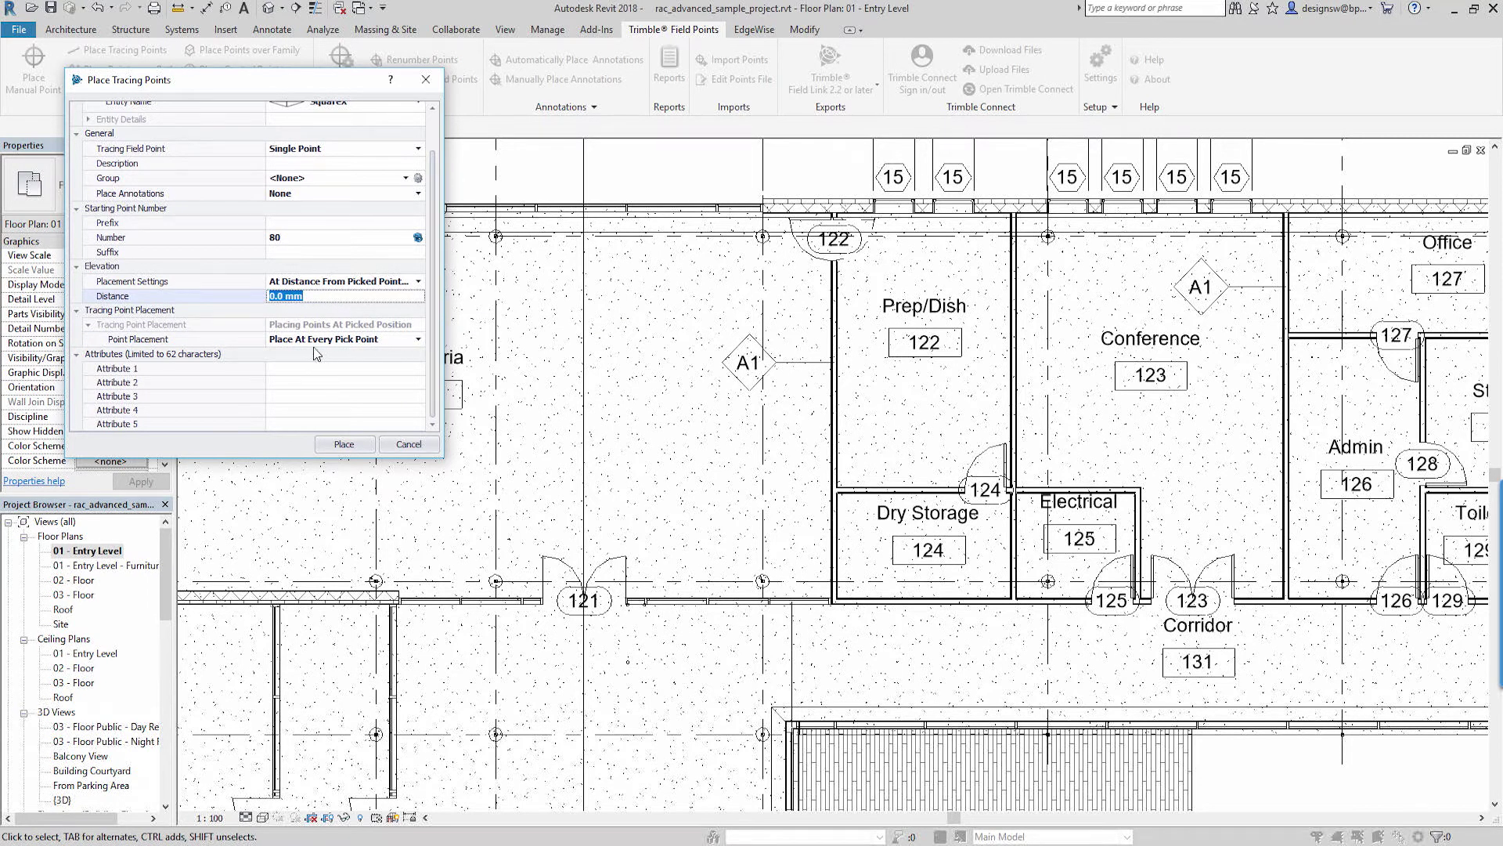
left_click(345, 444)
Pick the wall ends by doors 101A–101D and Vest. 101, then end tracing placement.
scroll(468, 345, "down", 4)
scroll(467, 344, "up", 3)
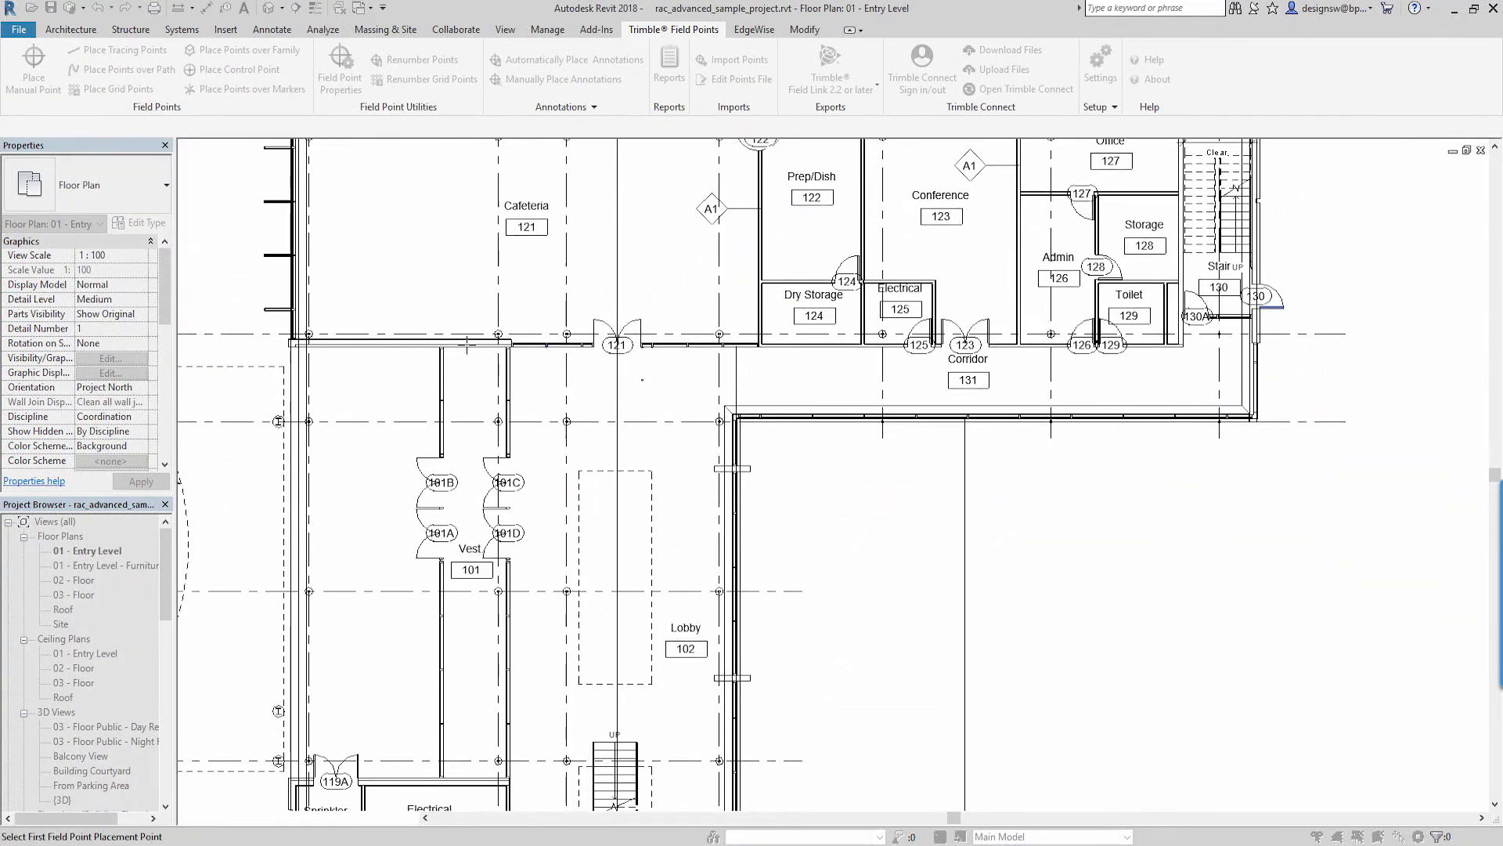
scroll(468, 344, "up", 10)
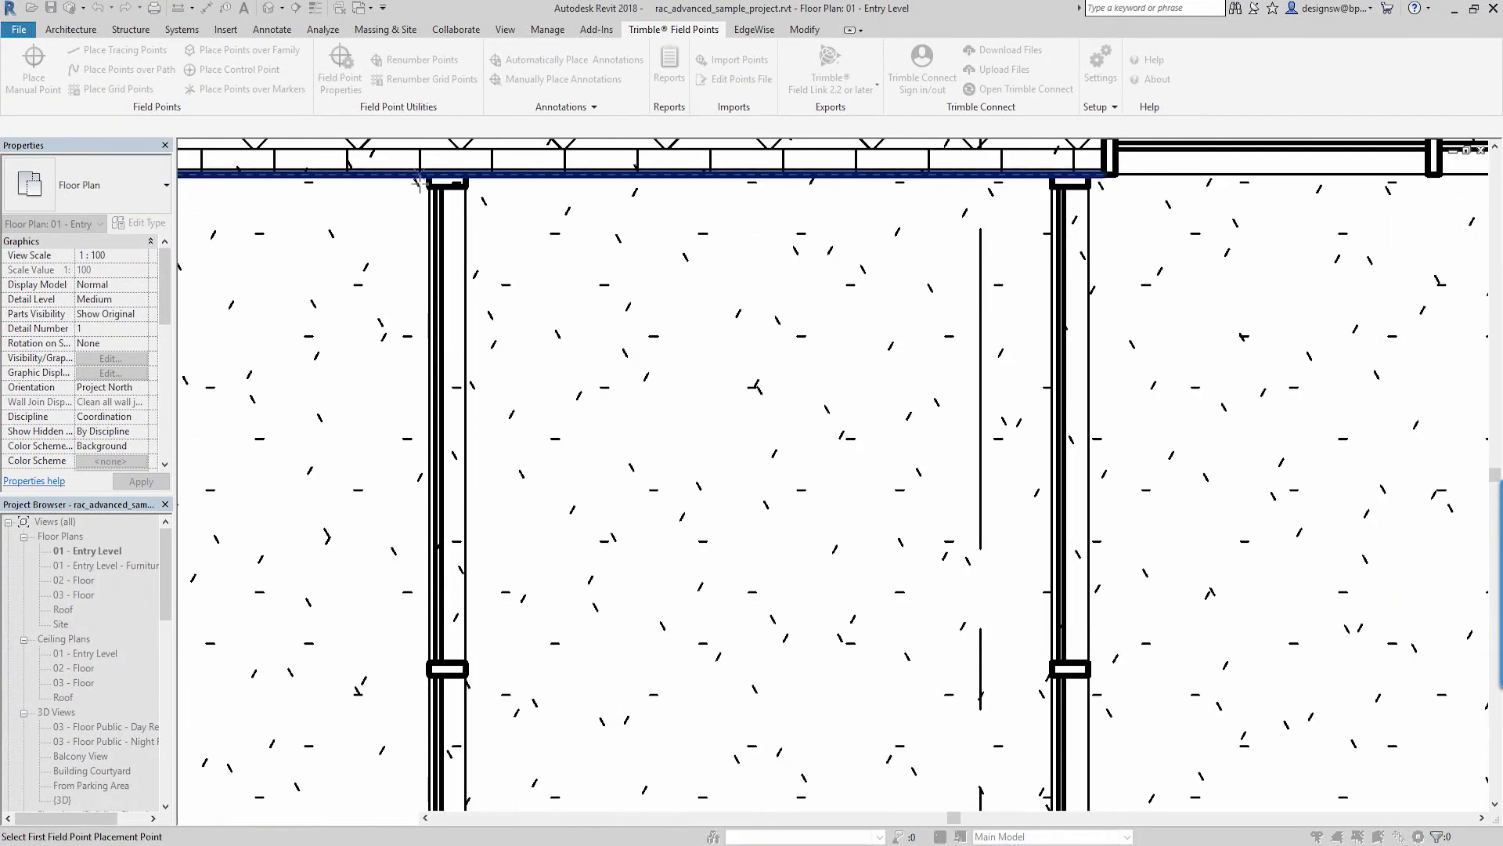
middle_click_drag(423, 184, 448, 212)
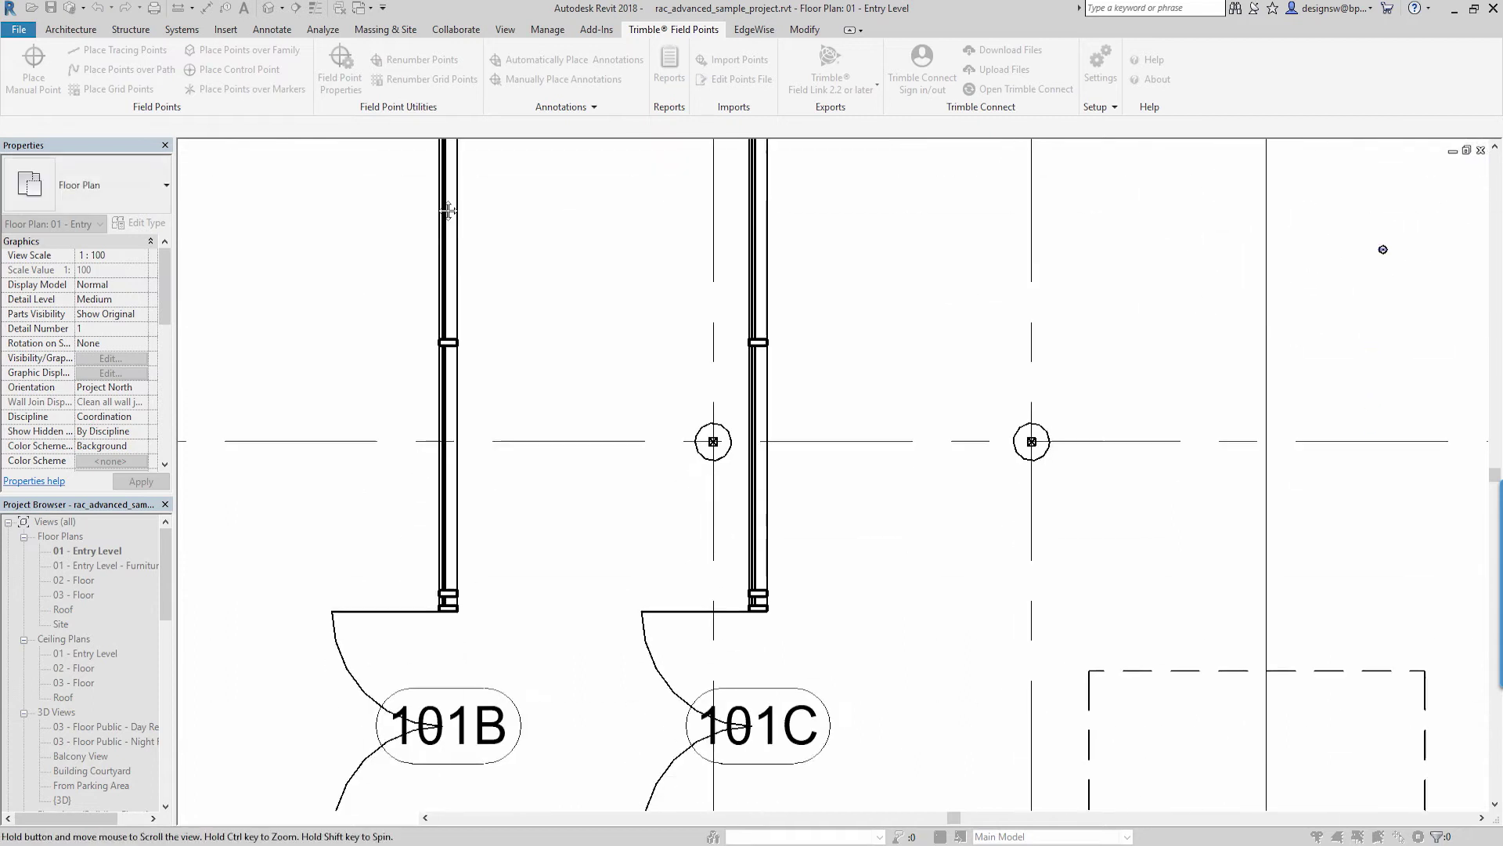
scroll(430, 570, "up", 6)
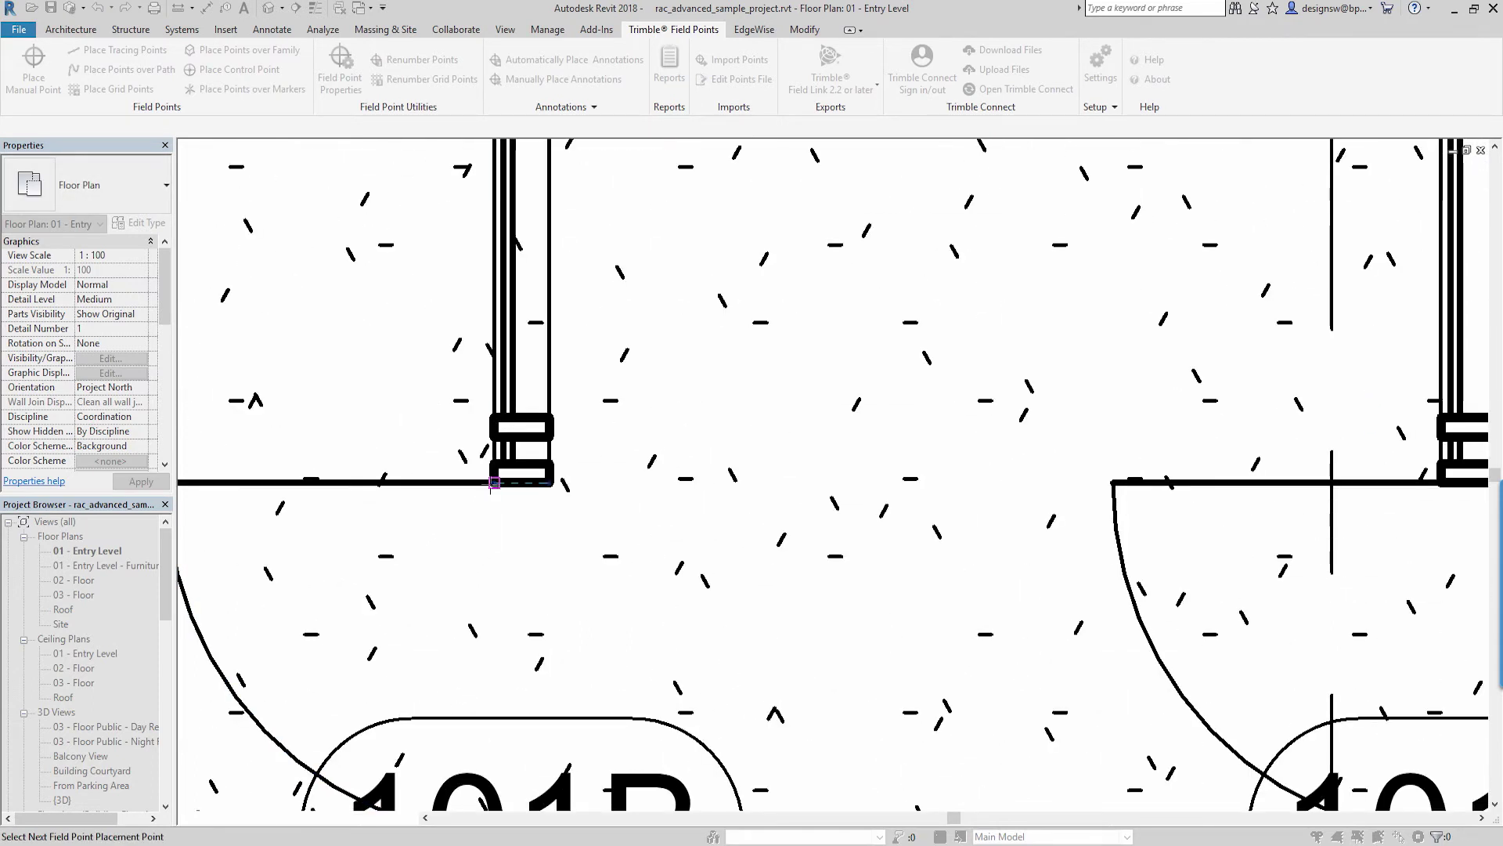
scroll(494, 482, "down", 4)
middle_click_drag(464, 604, 536, 339)
scroll(535, 333, "up", 2)
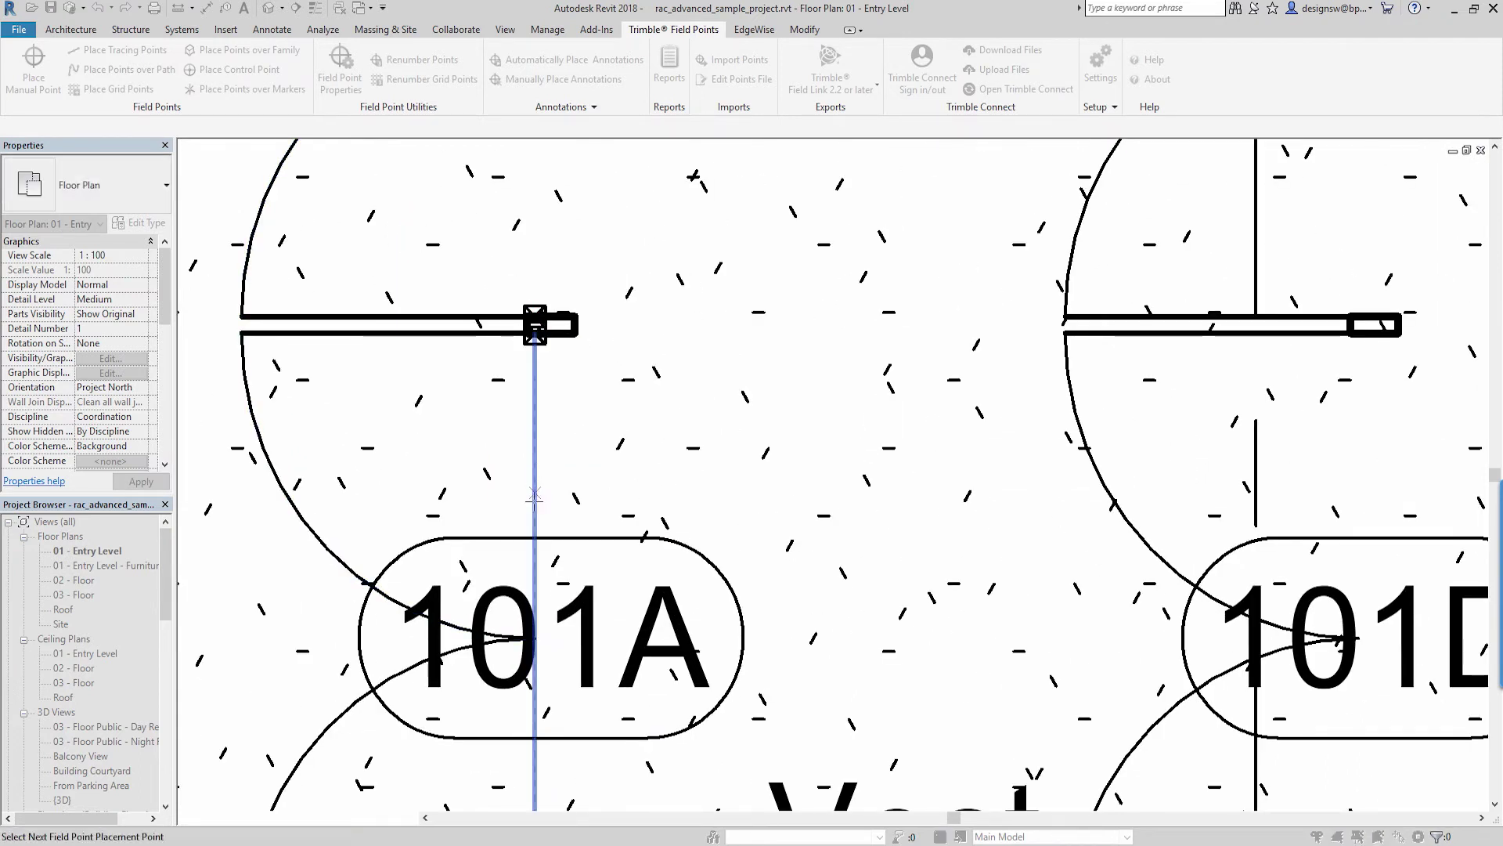
scroll(533, 317, "down", 2)
middle_click_drag(533, 317, 568, 222)
scroll(580, 588, "up", 2)
middle_click_drag(498, 394, 530, 377)
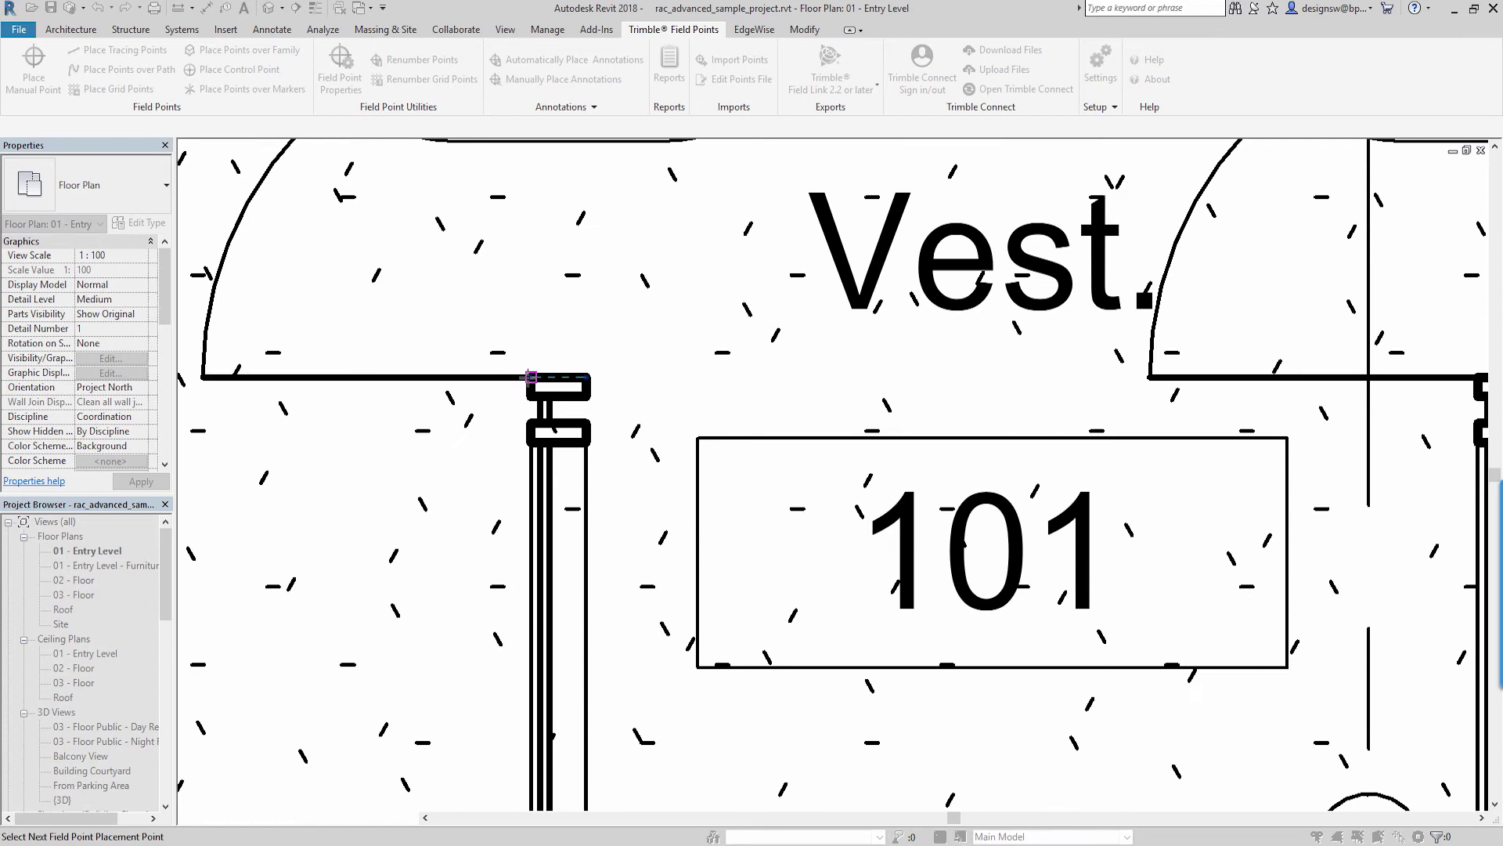
scroll(530, 376, "down", 4)
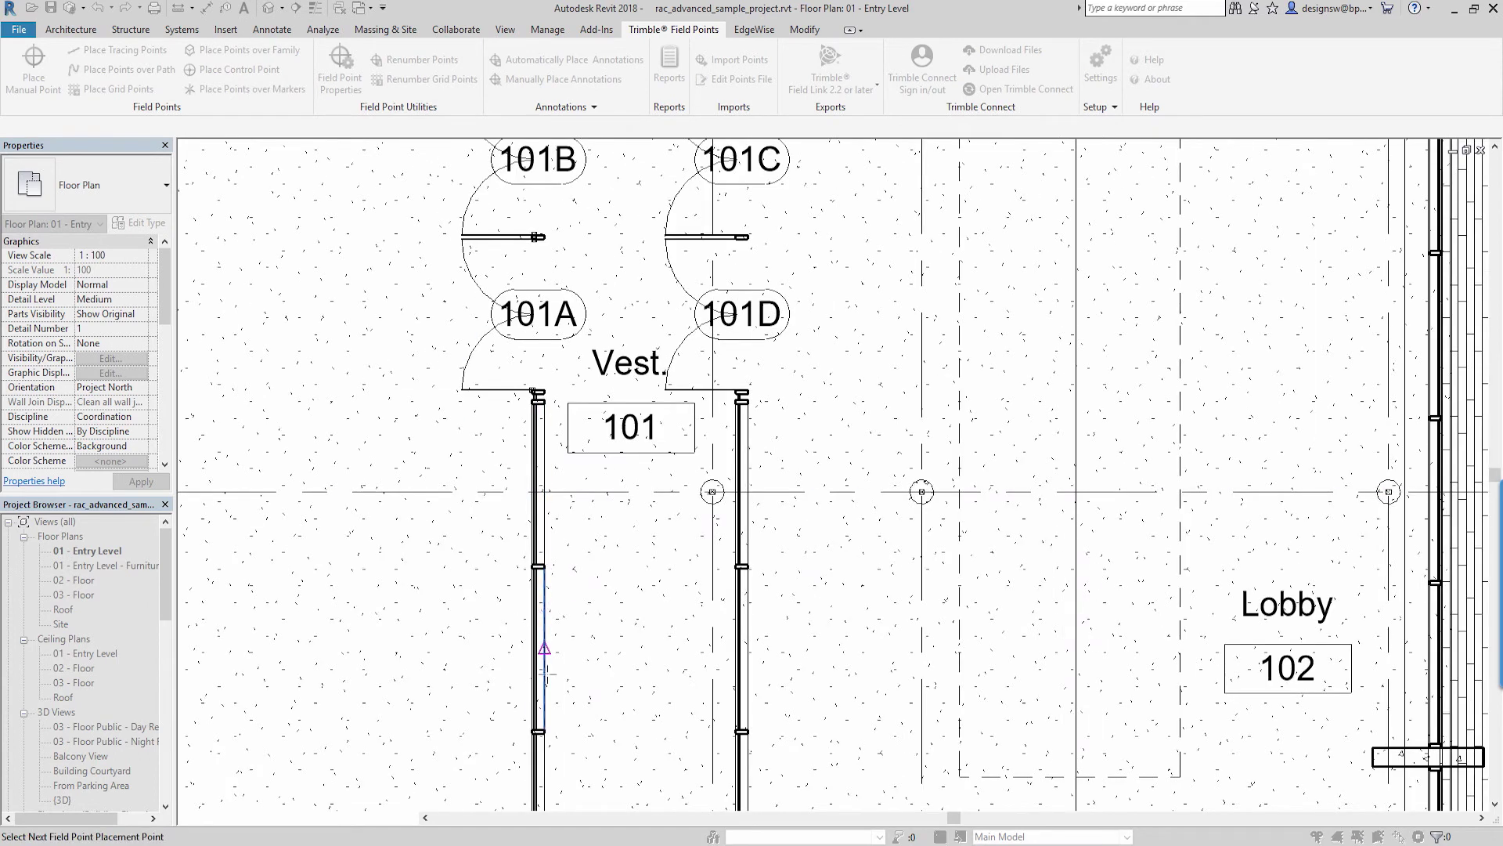
key("Escape")
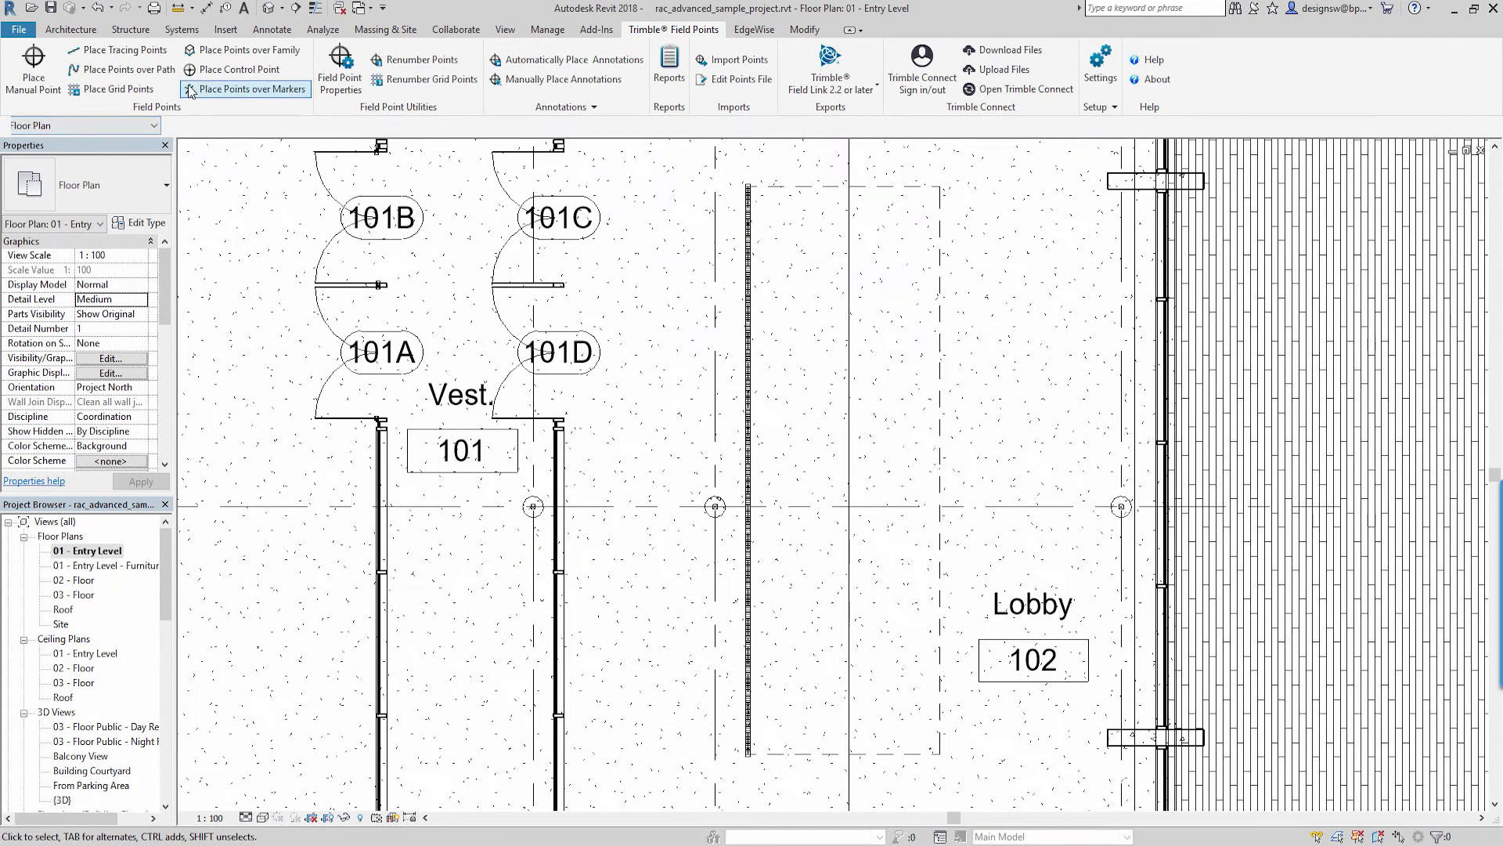
Open Place Points over Family and select the single-flush door beside room 125.
left_click(236, 61)
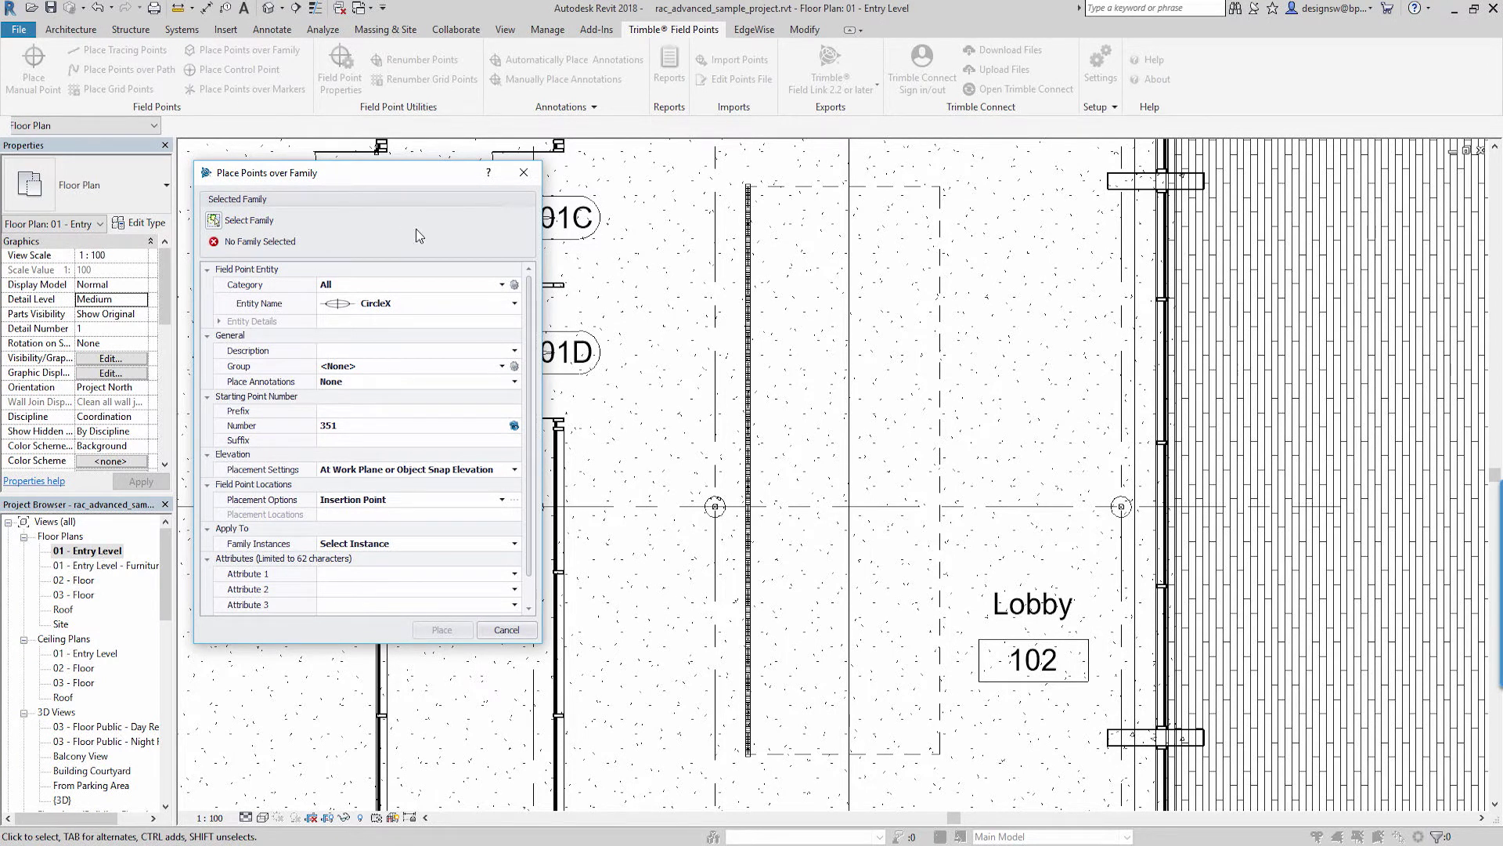
left_click_drag(387, 173, 384, 162)
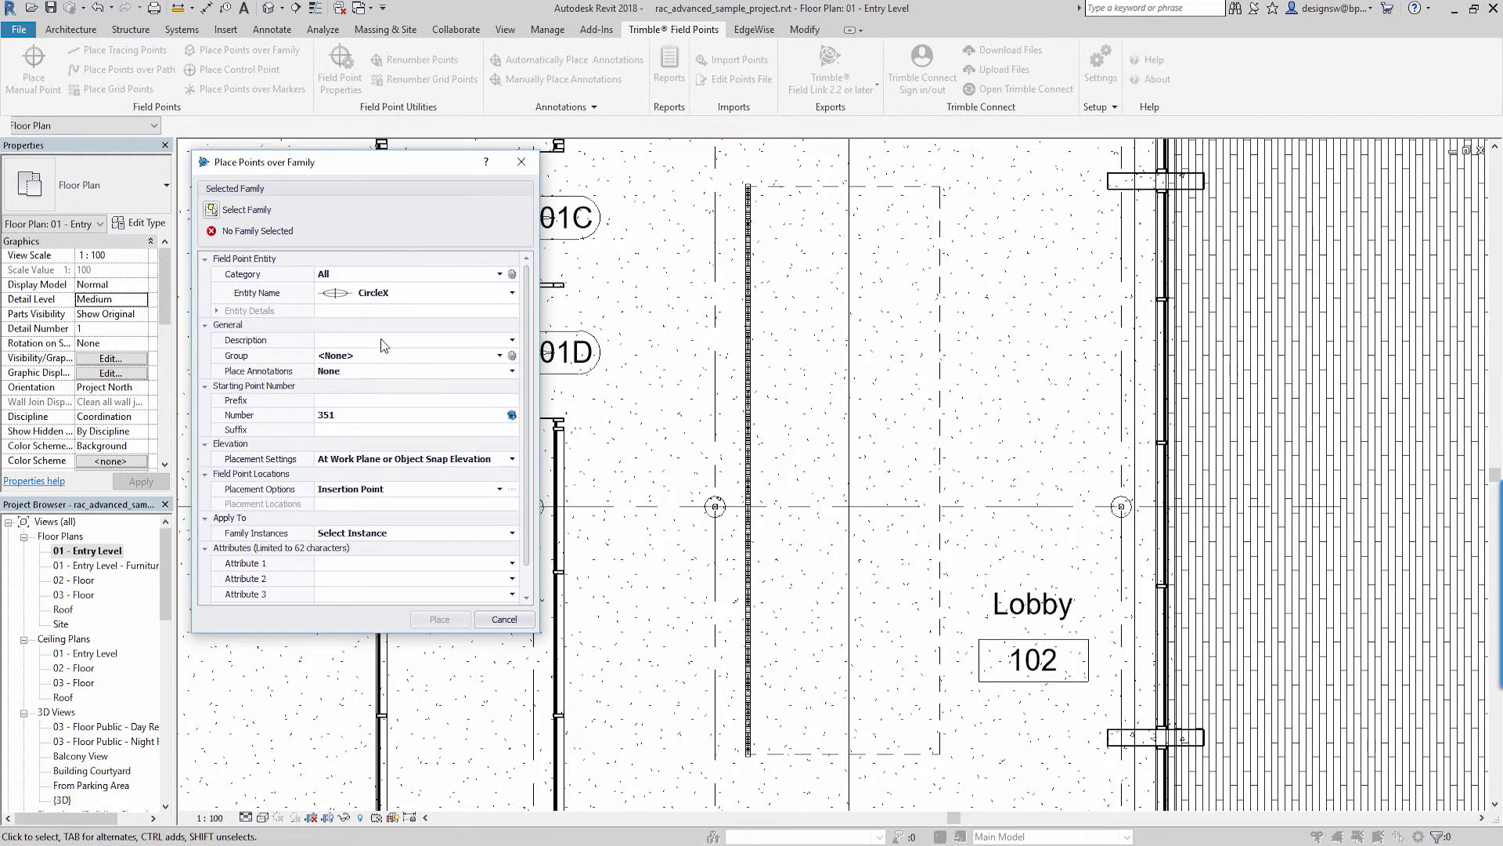
left_click(244, 209)
scroll(811, 392, "down", 3)
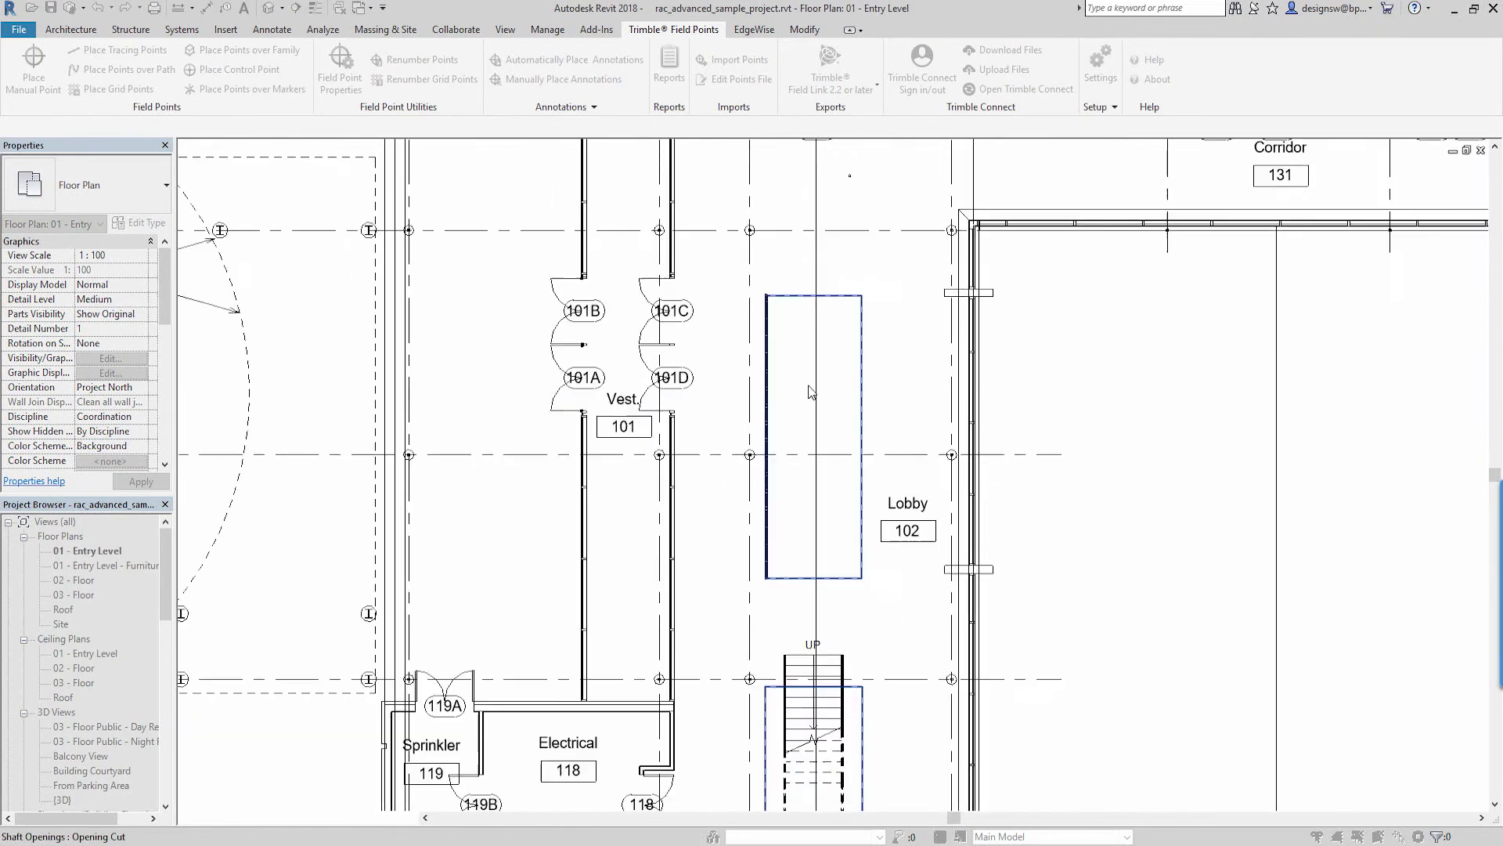
scroll(811, 391, "down", 3)
scroll(957, 377, "up", 10)
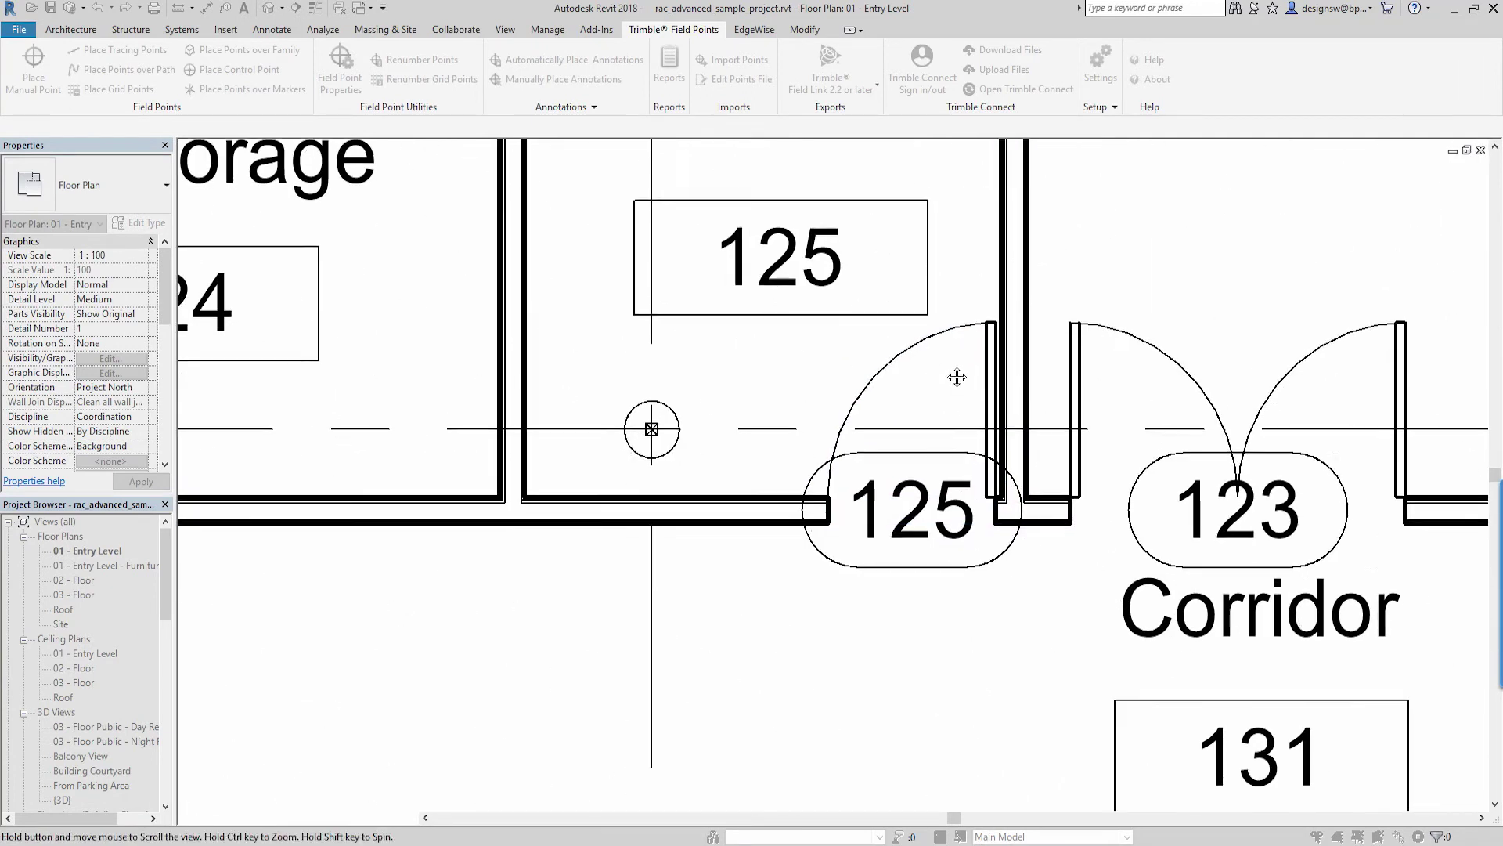
middle_click_drag(957, 376, 910, 374)
left_click(916, 330)
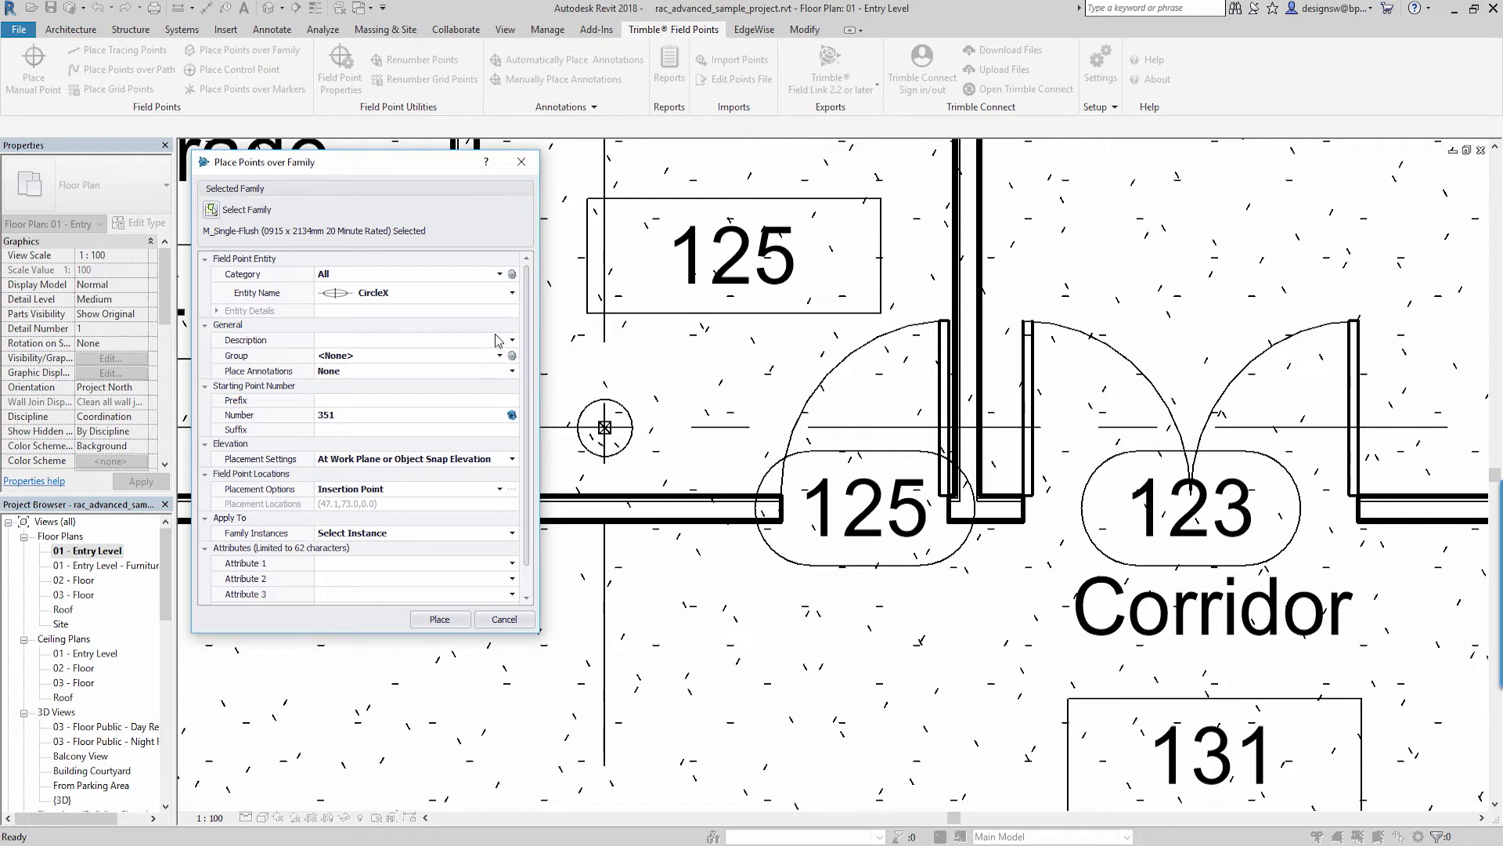
Keep Insertion Point as the placement location and start placing points over the door.
scroll(529, 384, "down", 1)
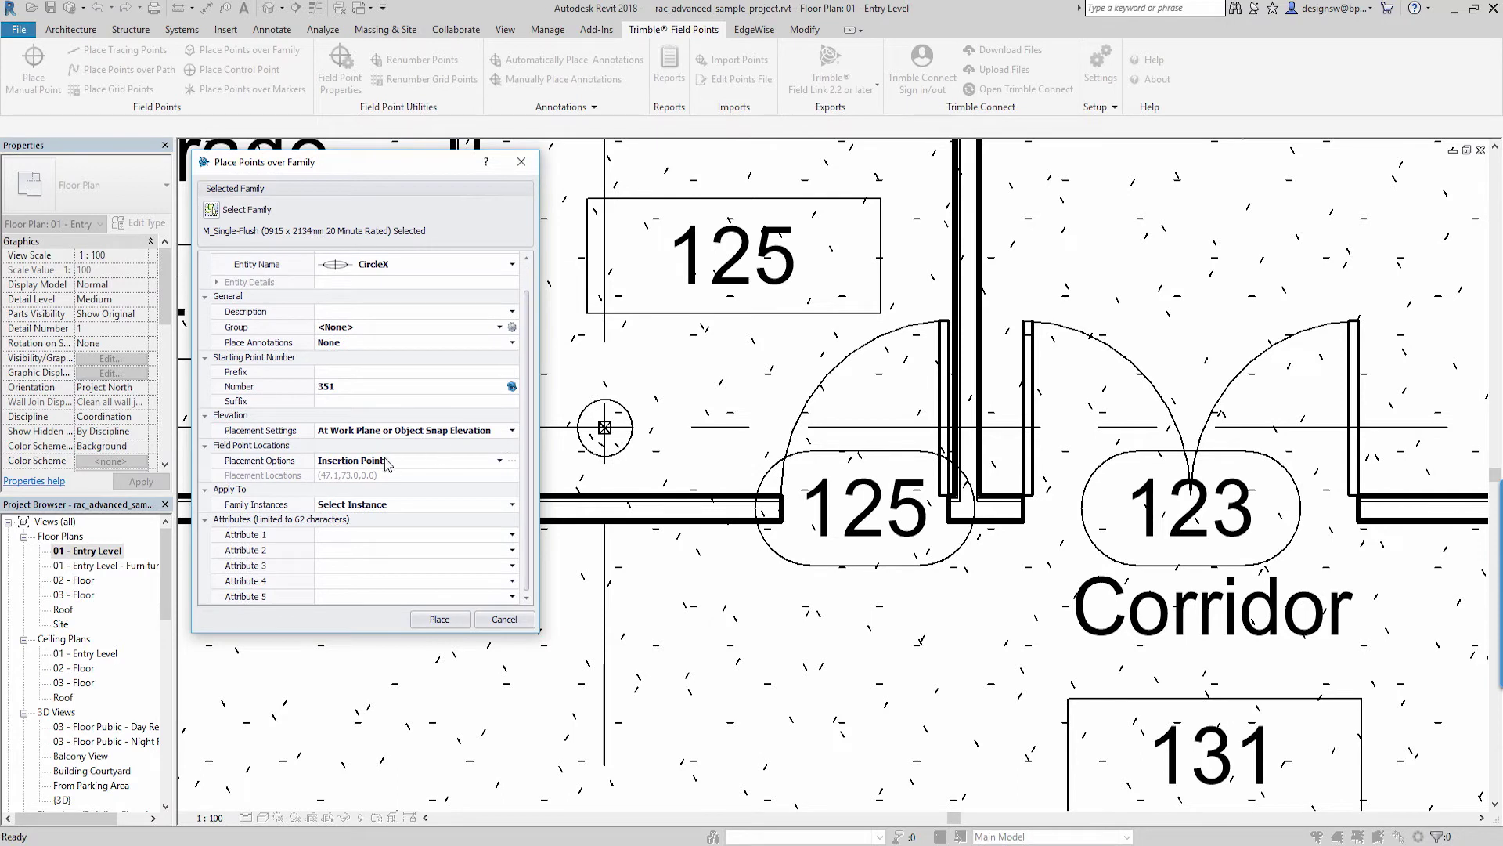
left_click(500, 462)
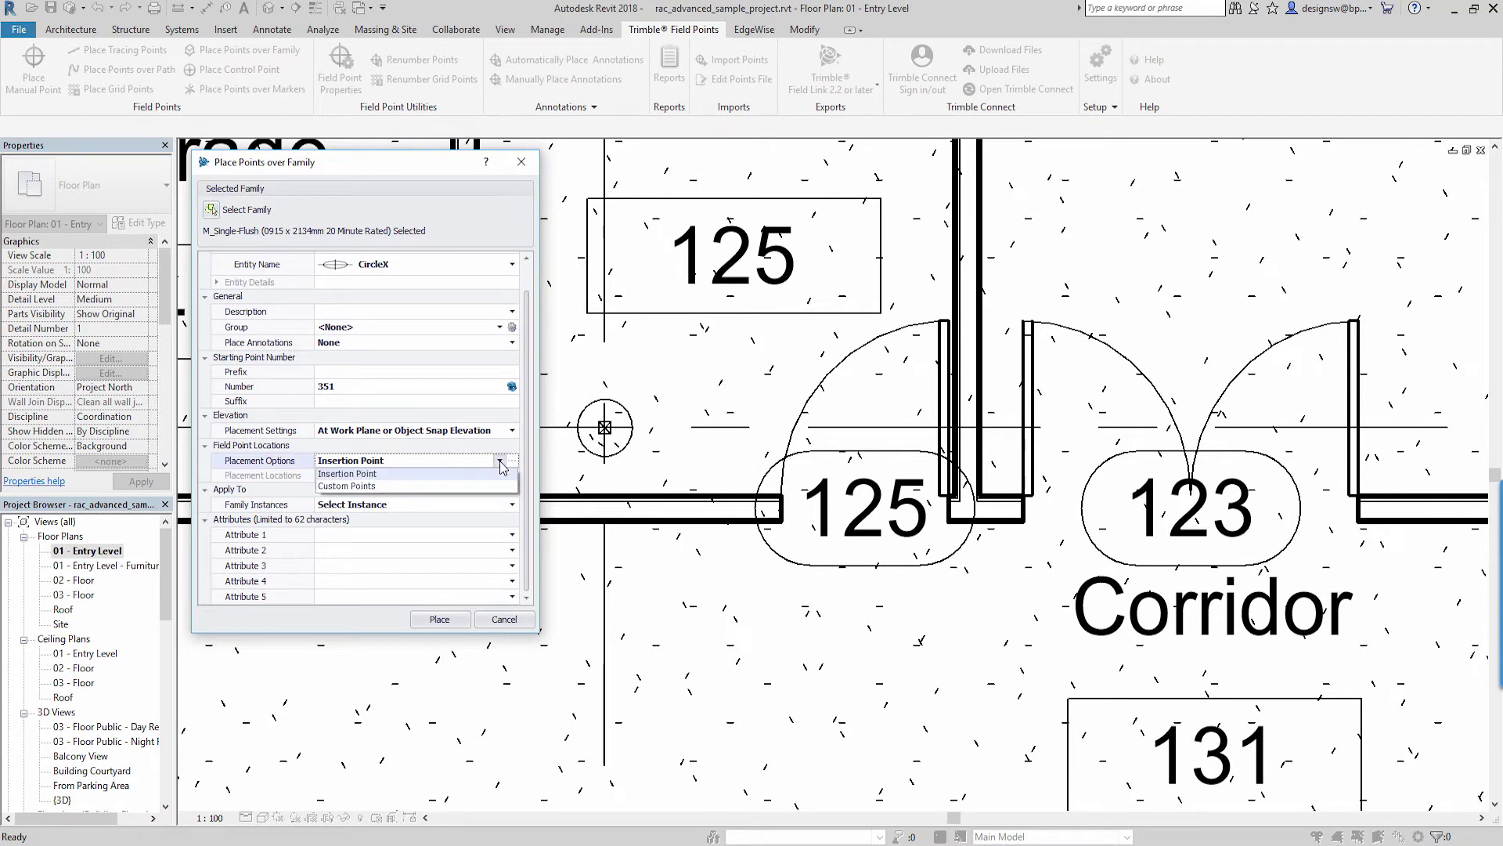
left_click(500, 462)
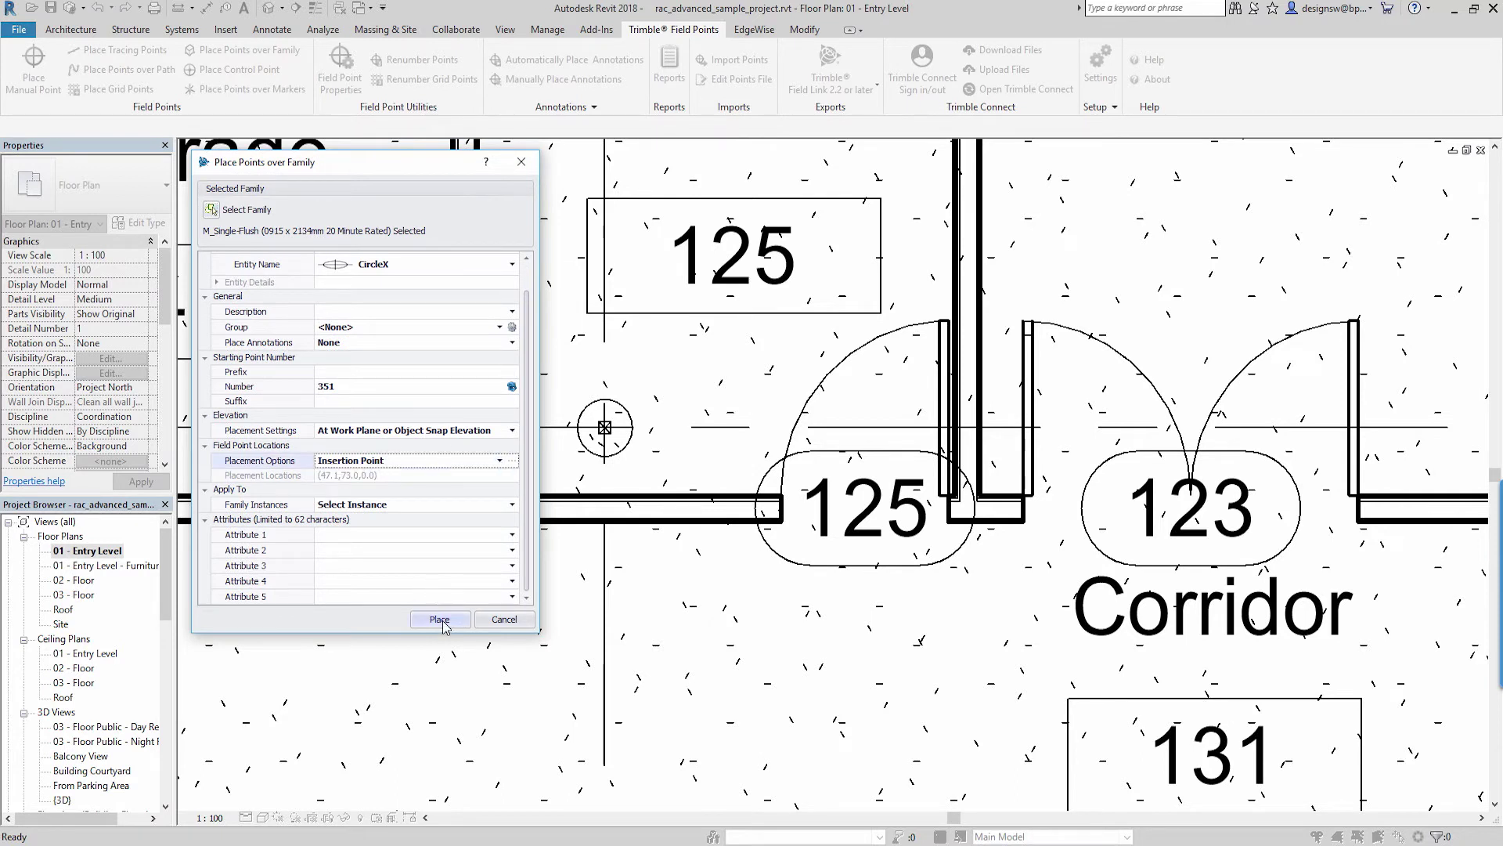
left_click(443, 624)
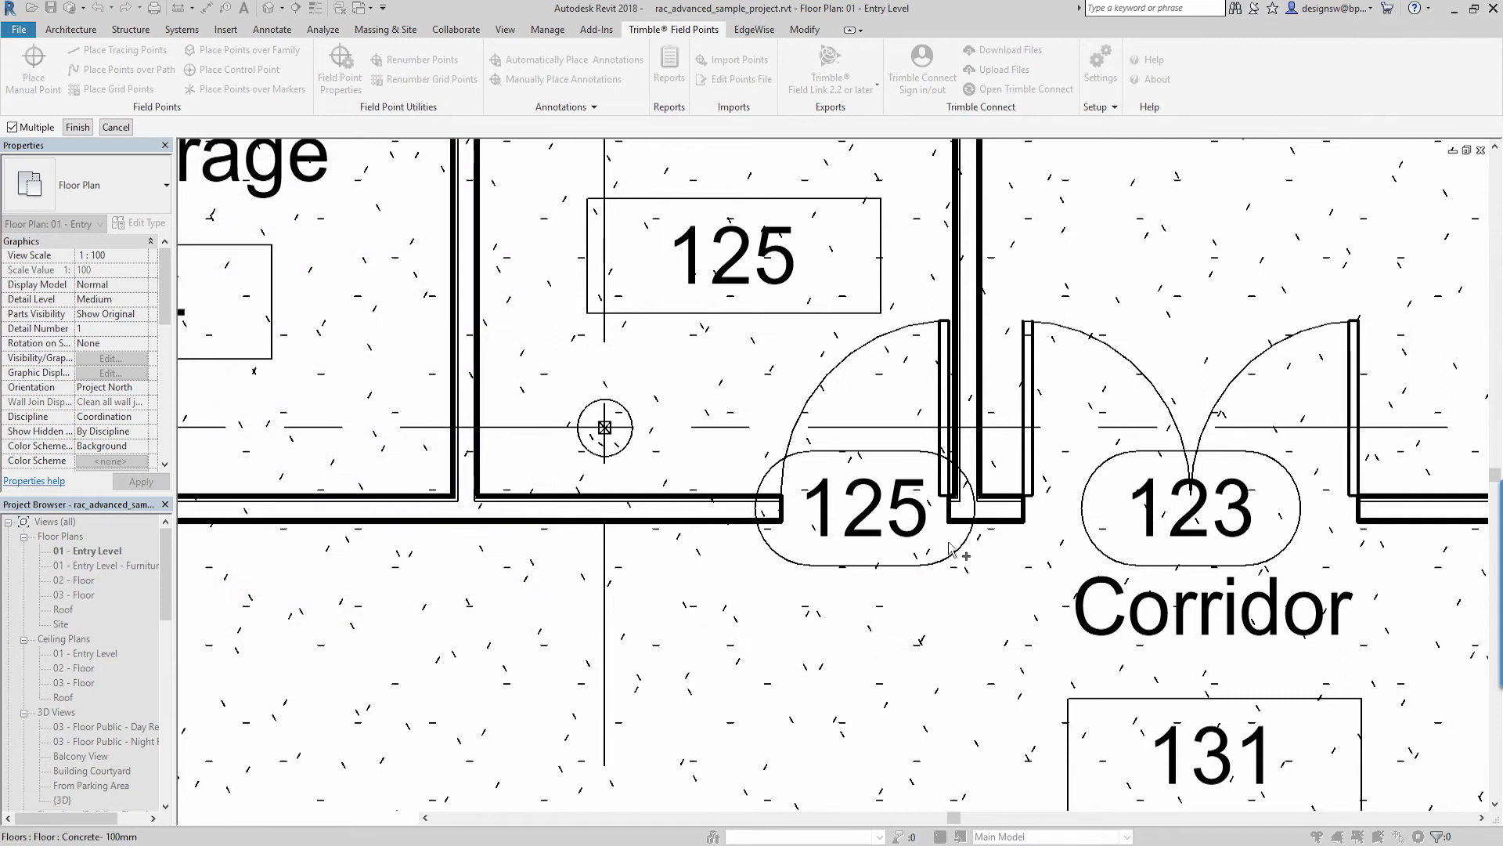
Place a field point on the single-flush door by room 125.
scroll(945, 495, "up", 5)
scroll(945, 494, "up", 2)
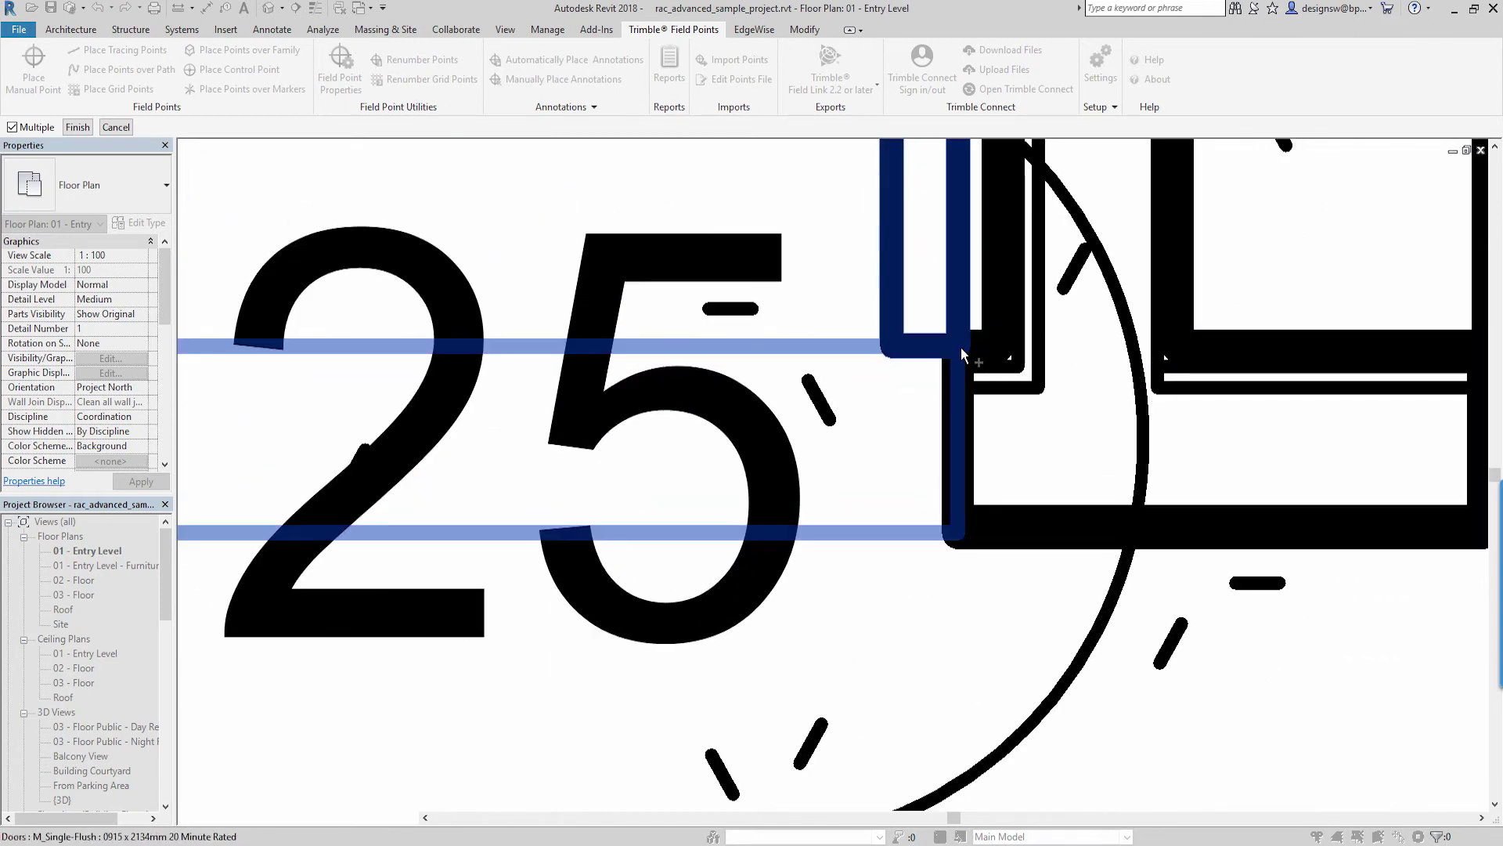
left_click(961, 346)
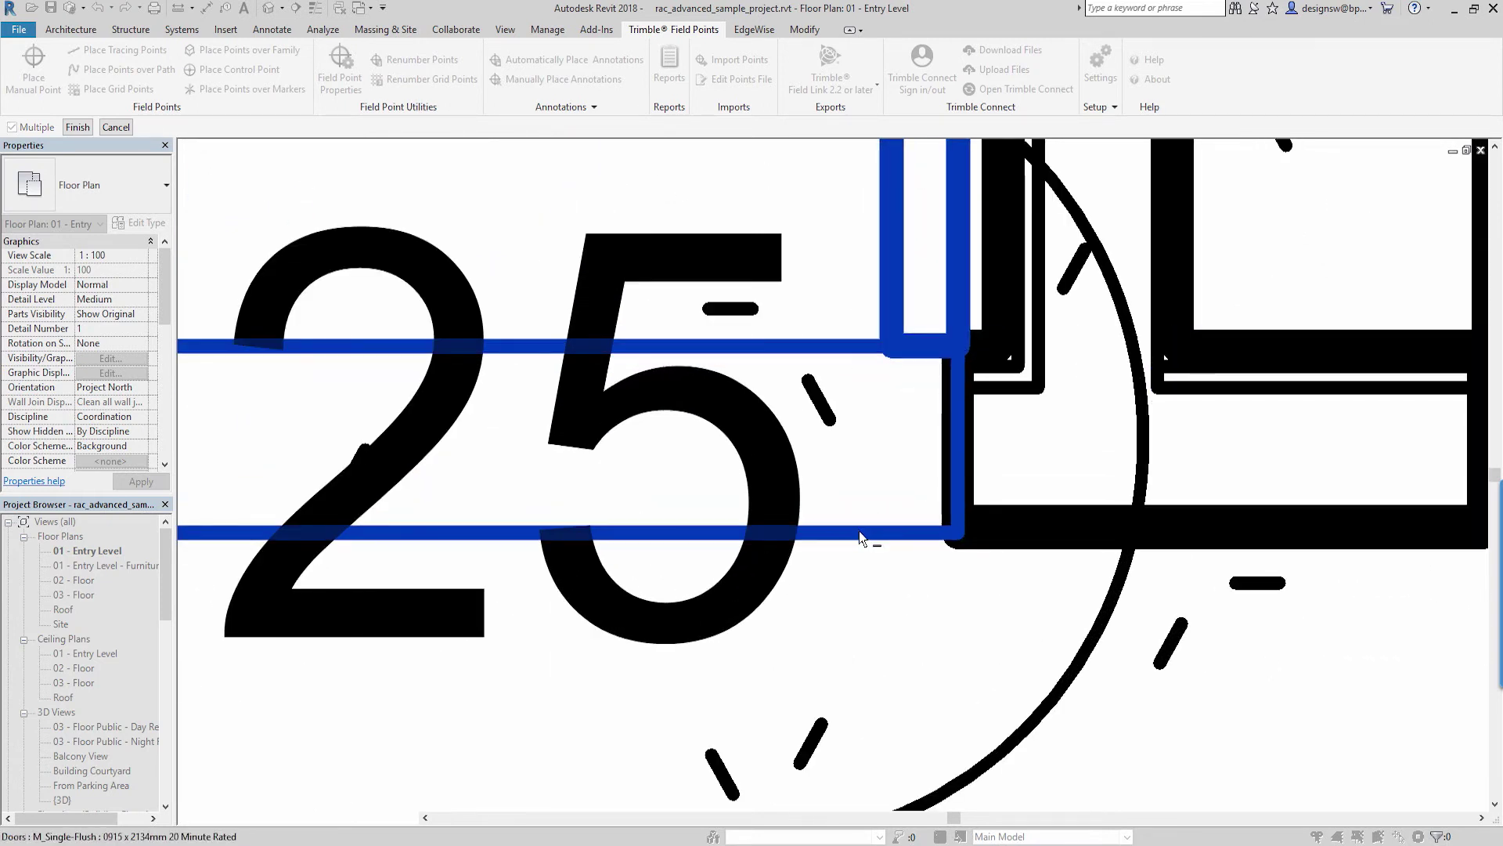
Zoom and pan back out to show the rooms, dimensions and grid bubbles 3 to 6.
scroll(859, 531, "down", 3)
scroll(872, 535, "down", 3)
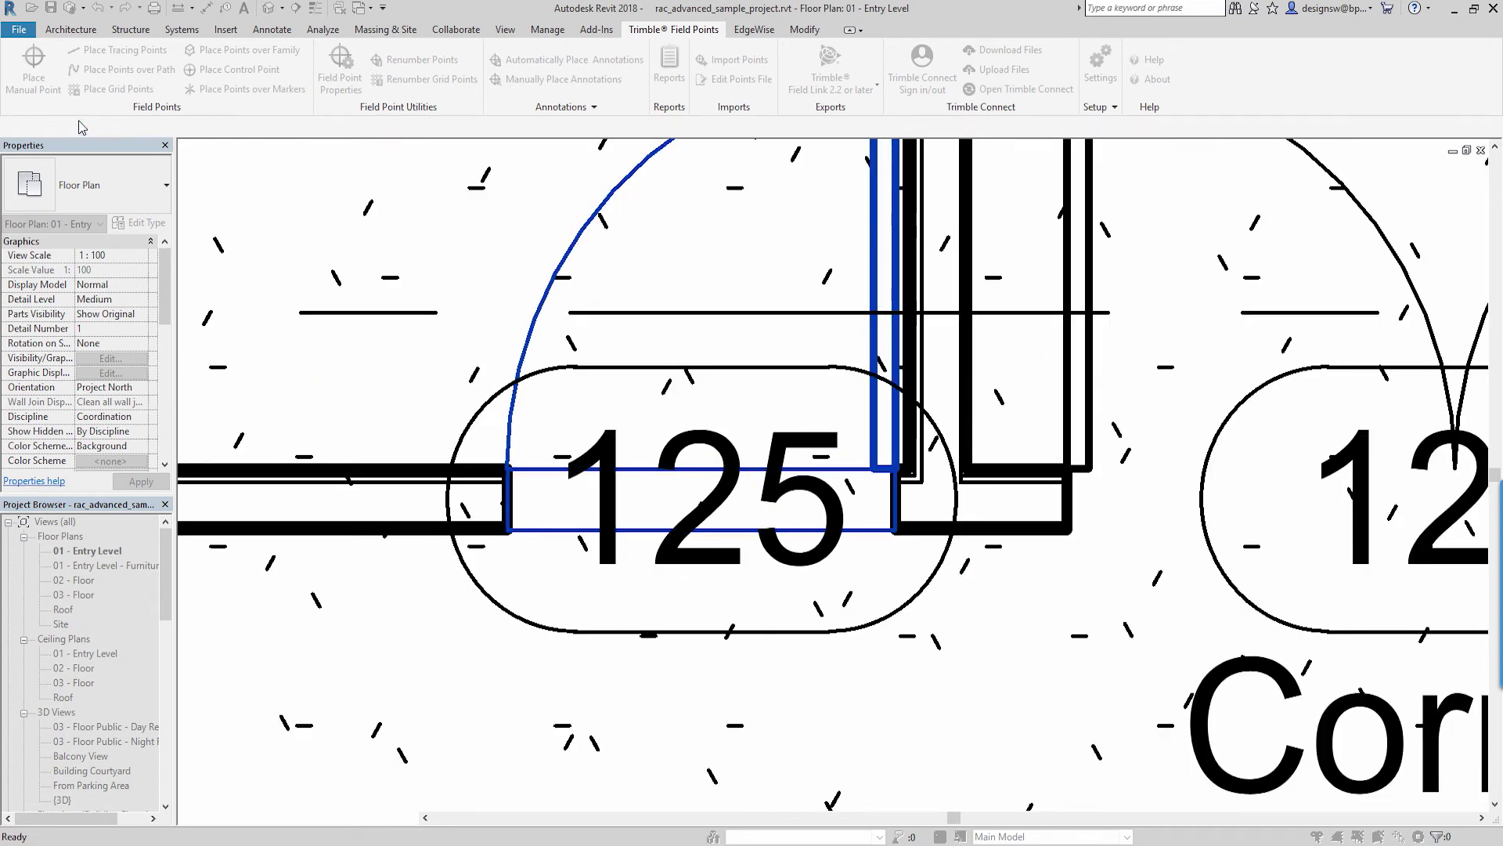
scroll(709, 462, "up", 2)
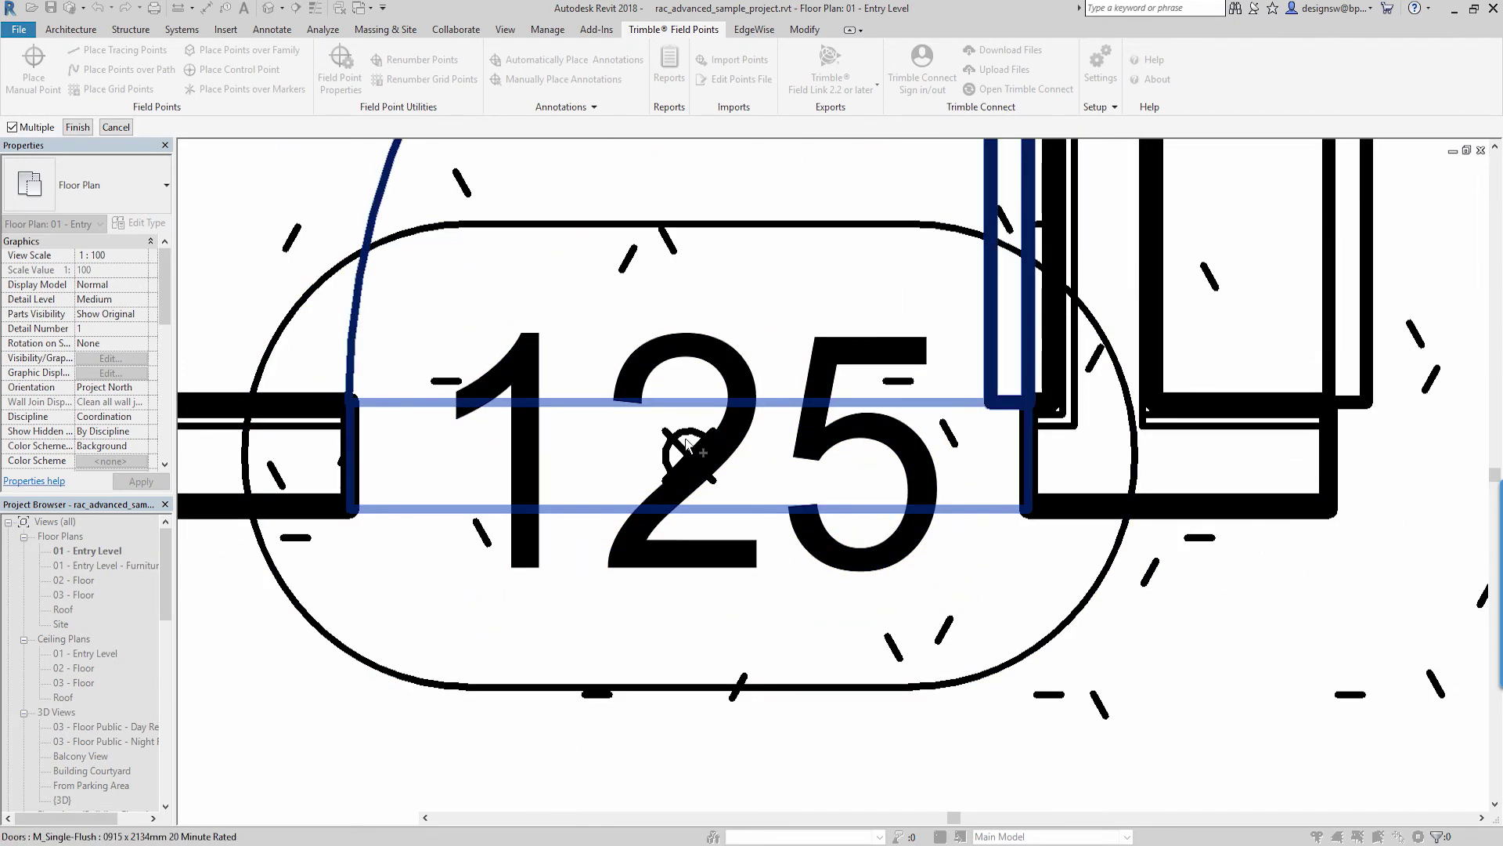
scroll(682, 446, "down", 2)
scroll(682, 446, "down", 4)
middle_click_drag(467, 231, 547, 499)
scroll(542, 433, "down", 3)
middle_click_drag(542, 433, 711, 383)
scroll(711, 384, "down", 2)
middle_click_drag(485, 141, 525, 185)
scroll(524, 185, "up", 2)
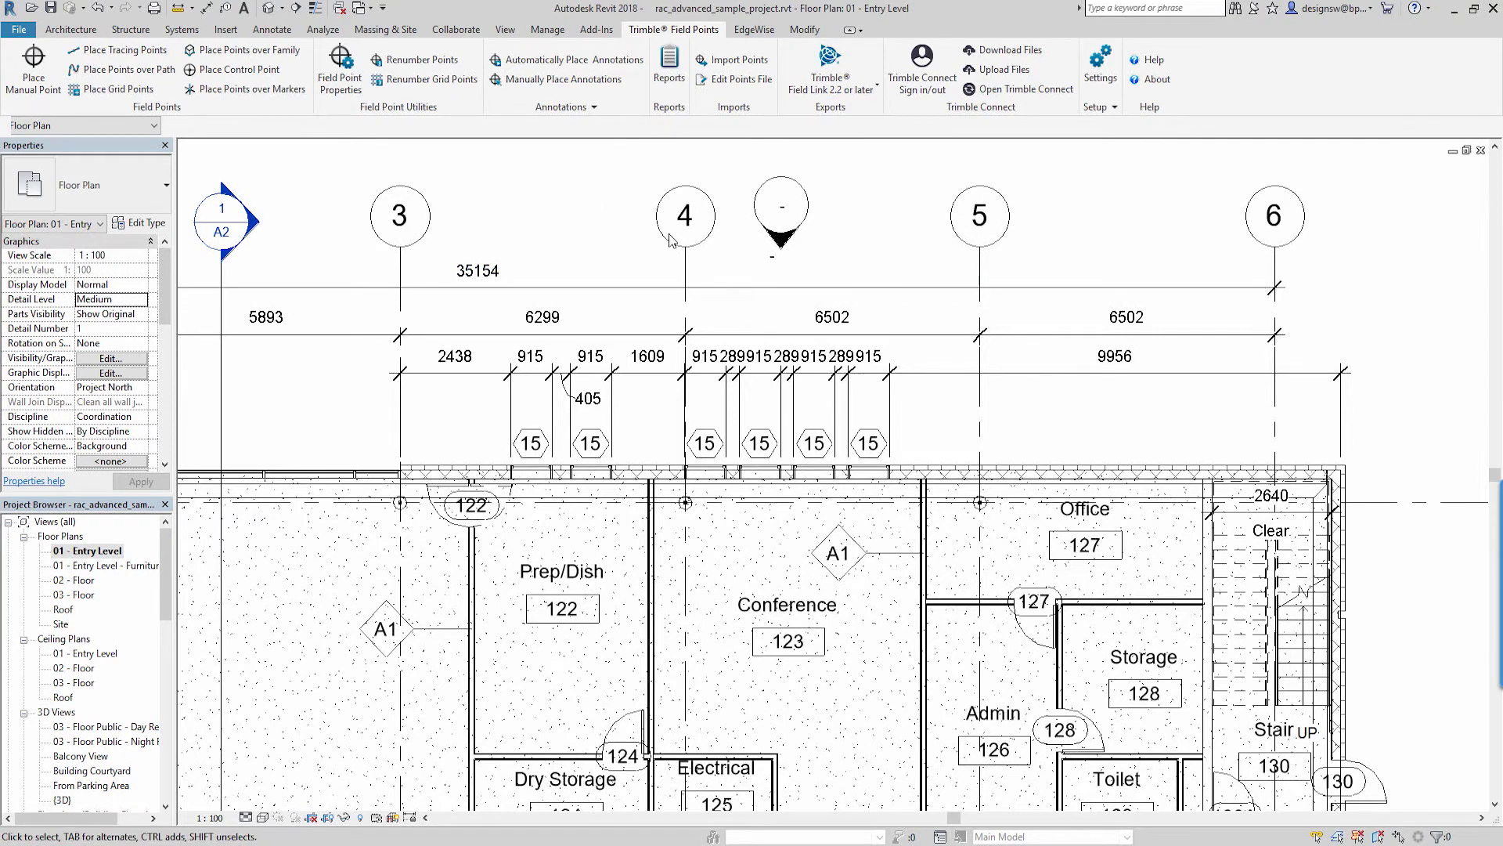
Choose Trimble Field Link 2.2 or later from the Exports list.
left_click(844, 95)
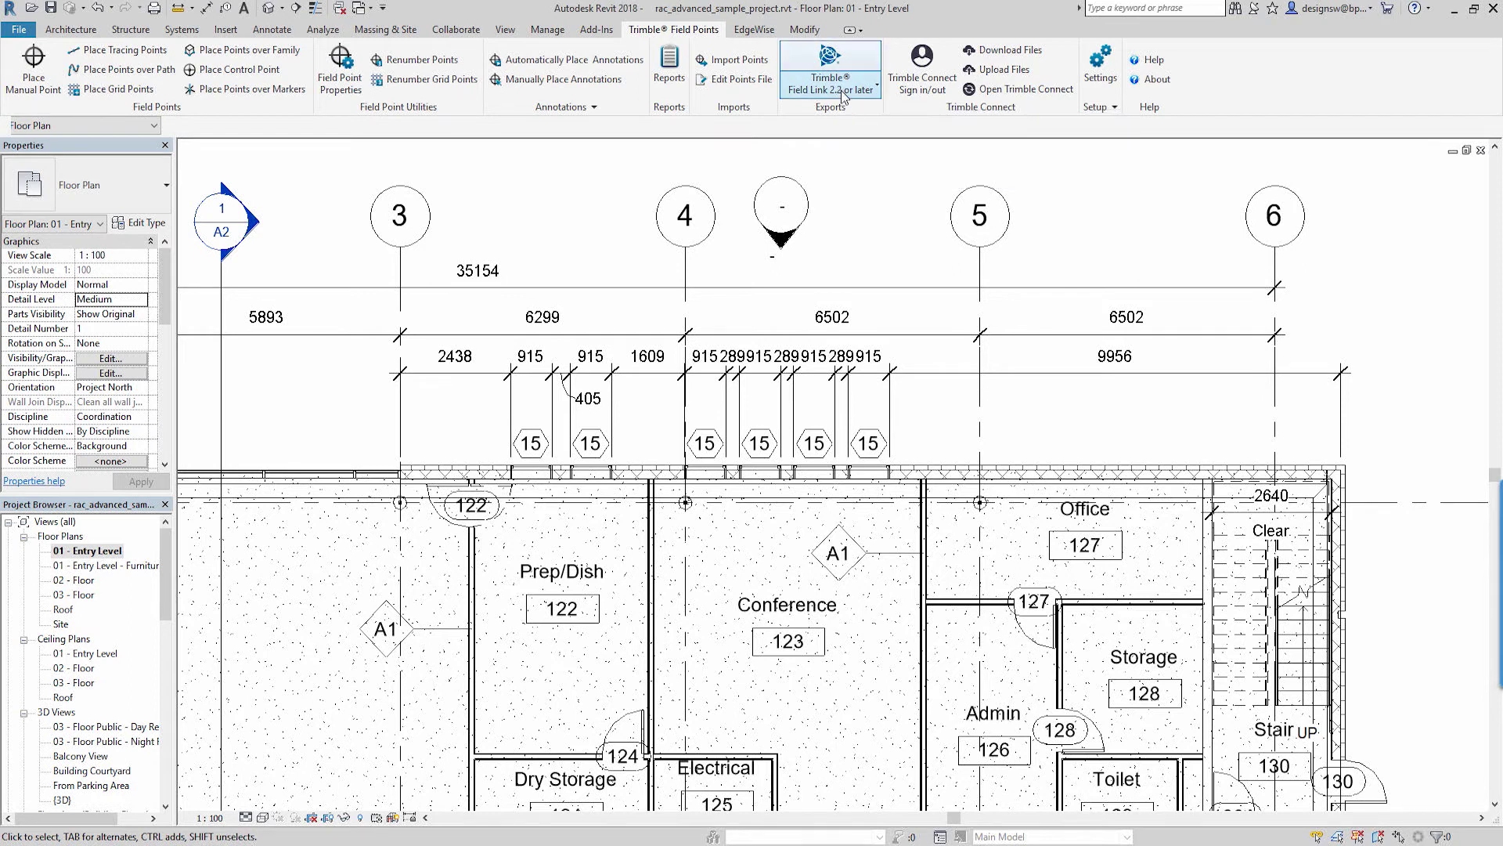
left_click(842, 89)
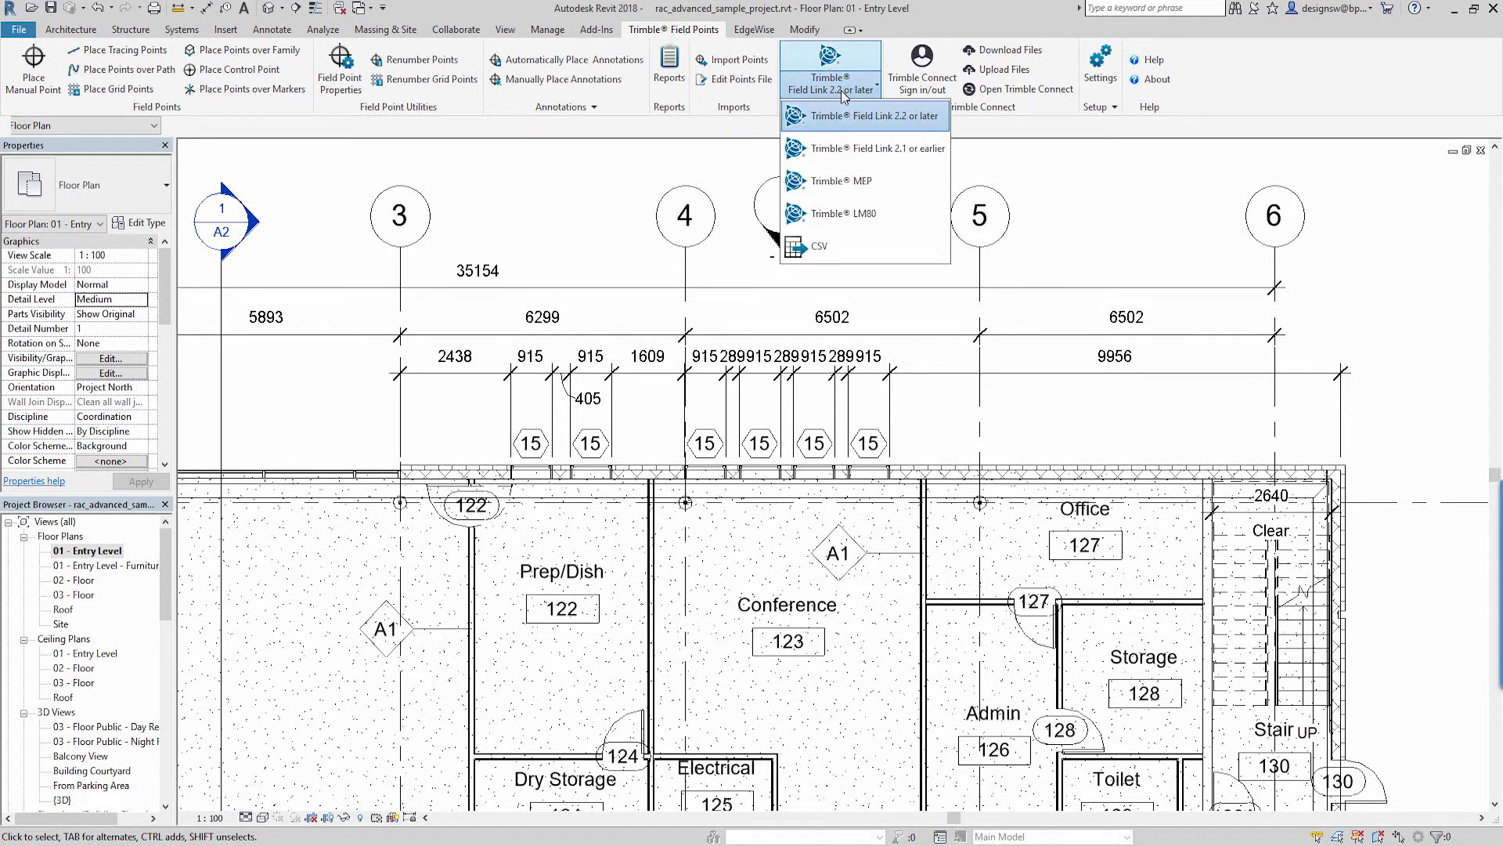
left_click(860, 121)
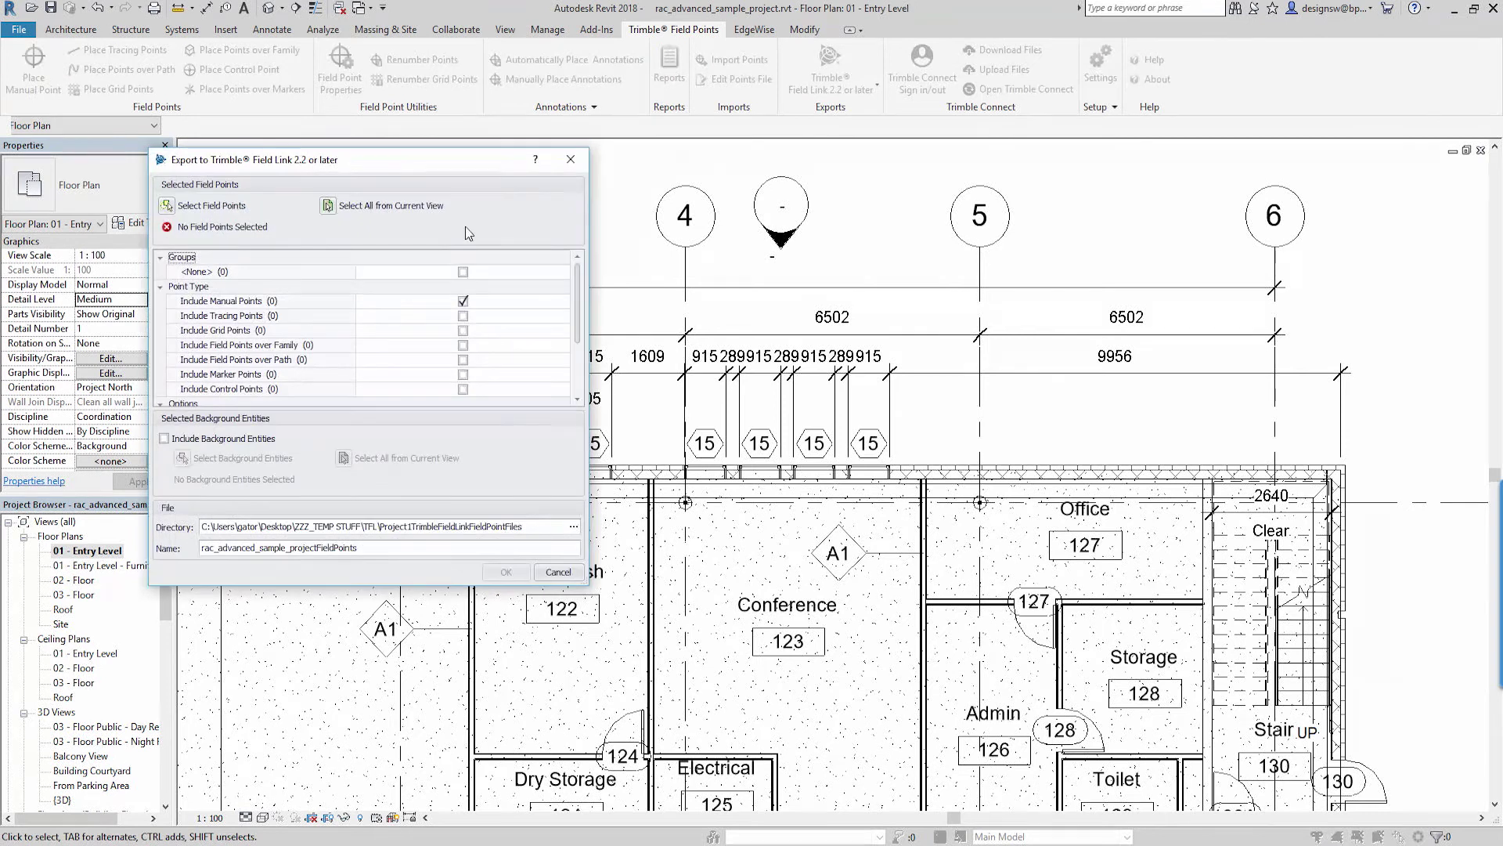
left_click_drag(296, 163, 214, 119)
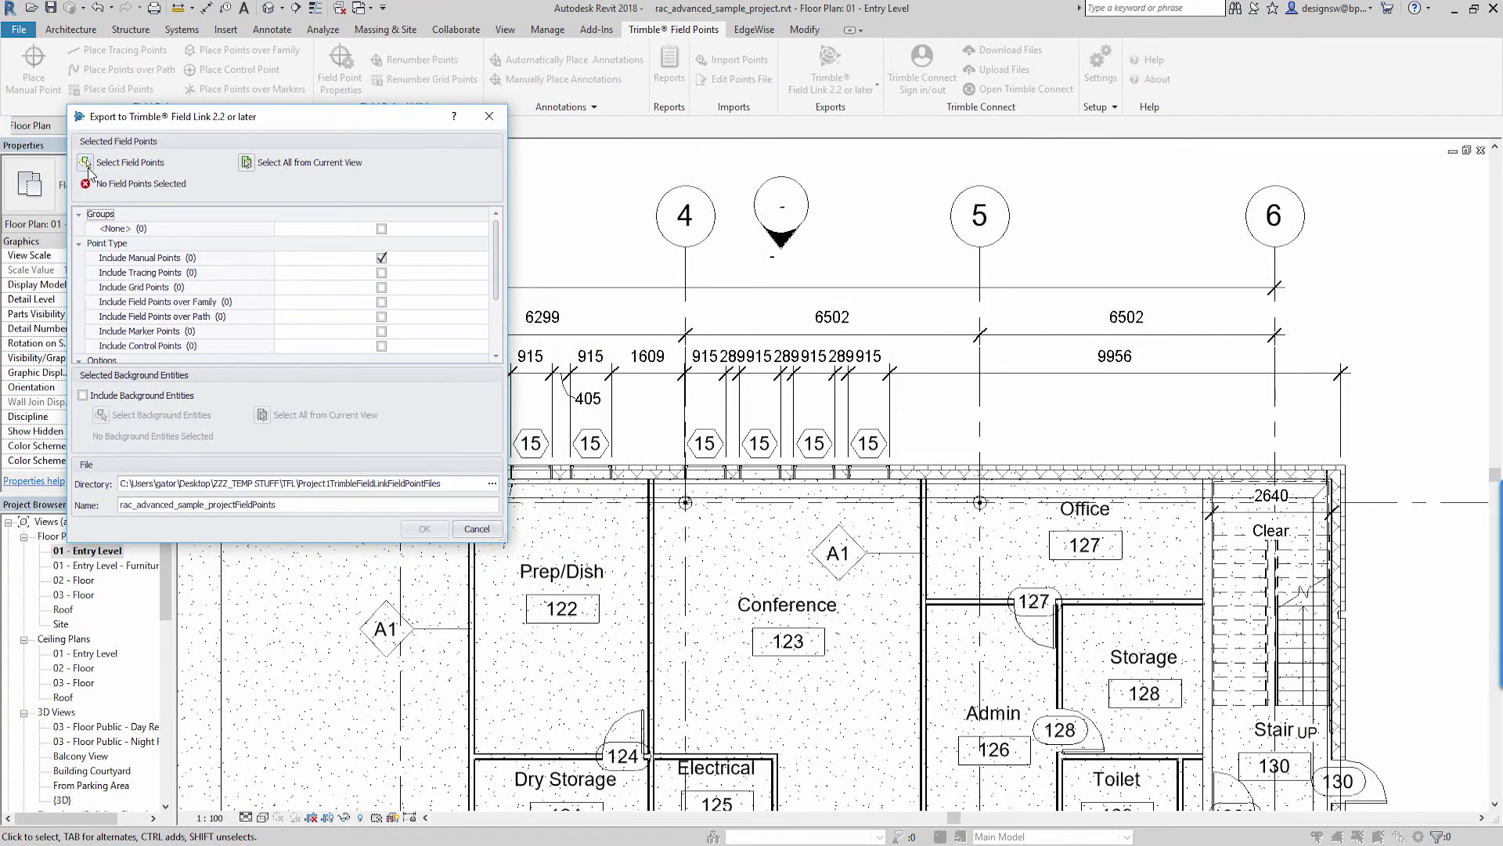
Select all field points from the current view and review the export options.
left_click(245, 164)
scroll(494, 265, "down", 2)
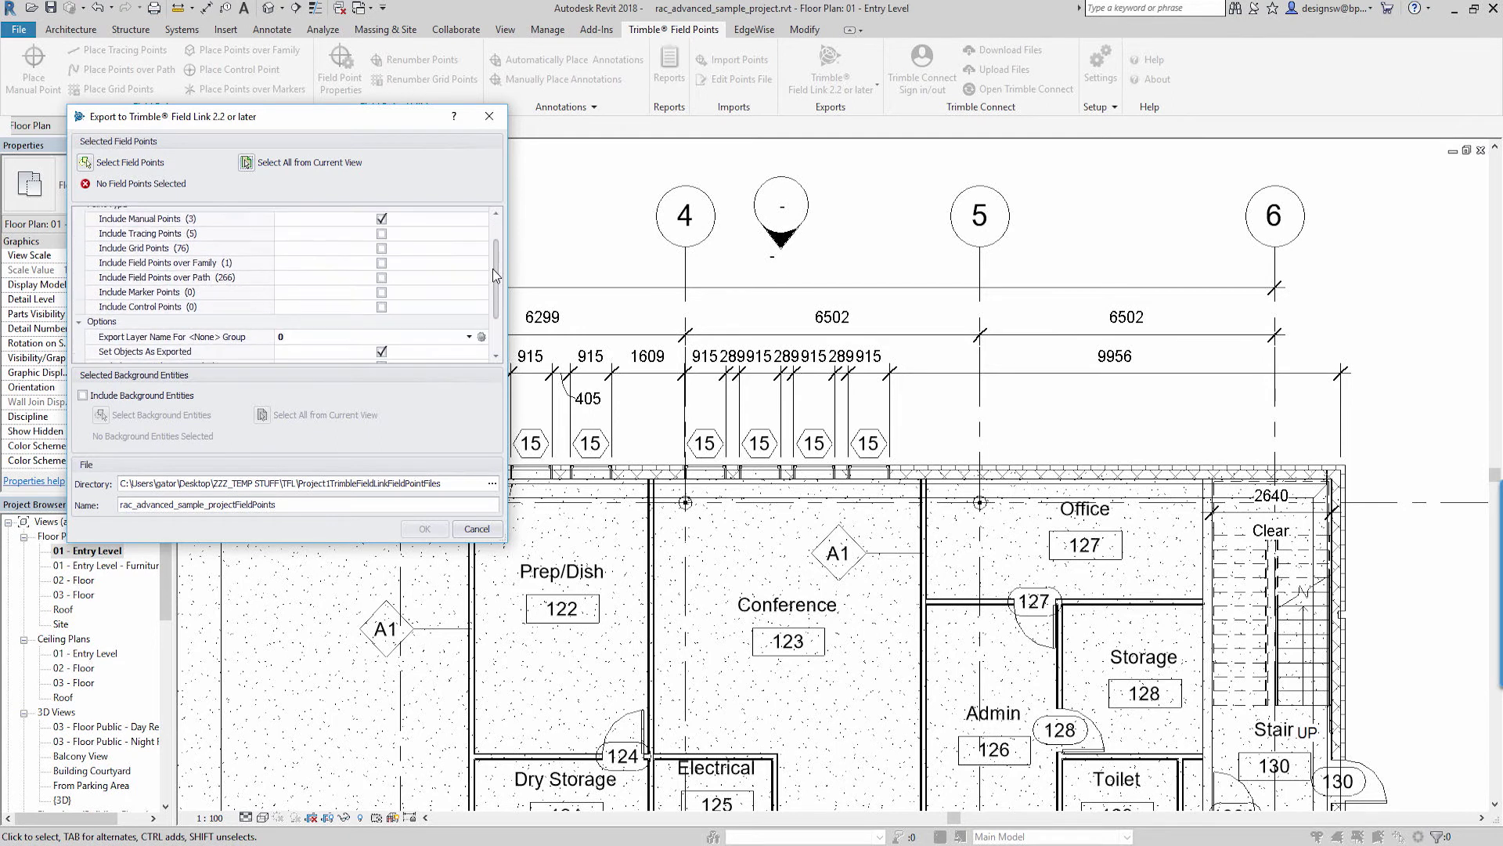
scroll(492, 269, "up", 2)
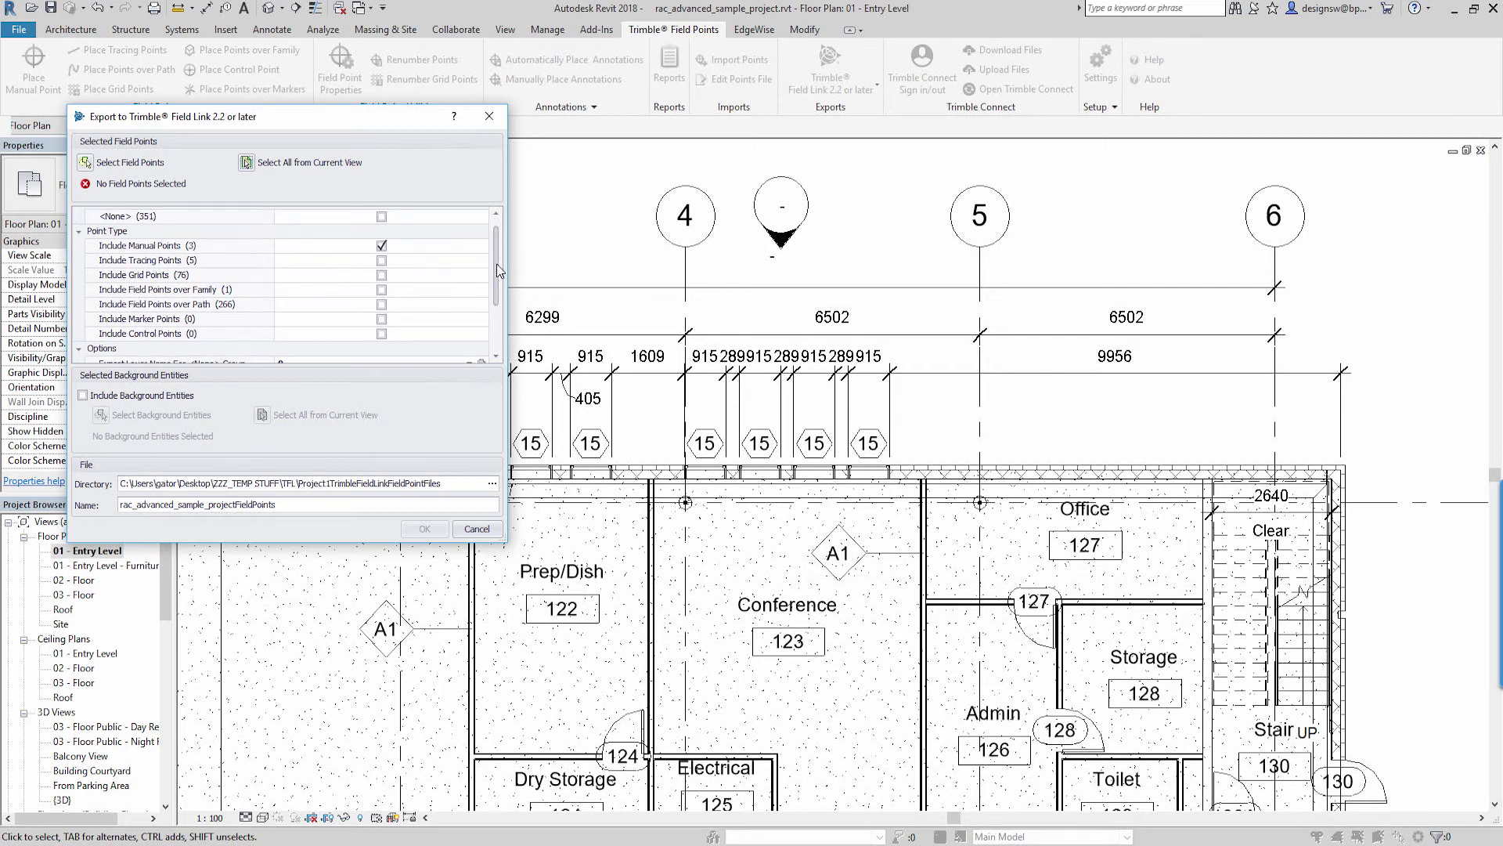
scroll(498, 270, "down", 2)
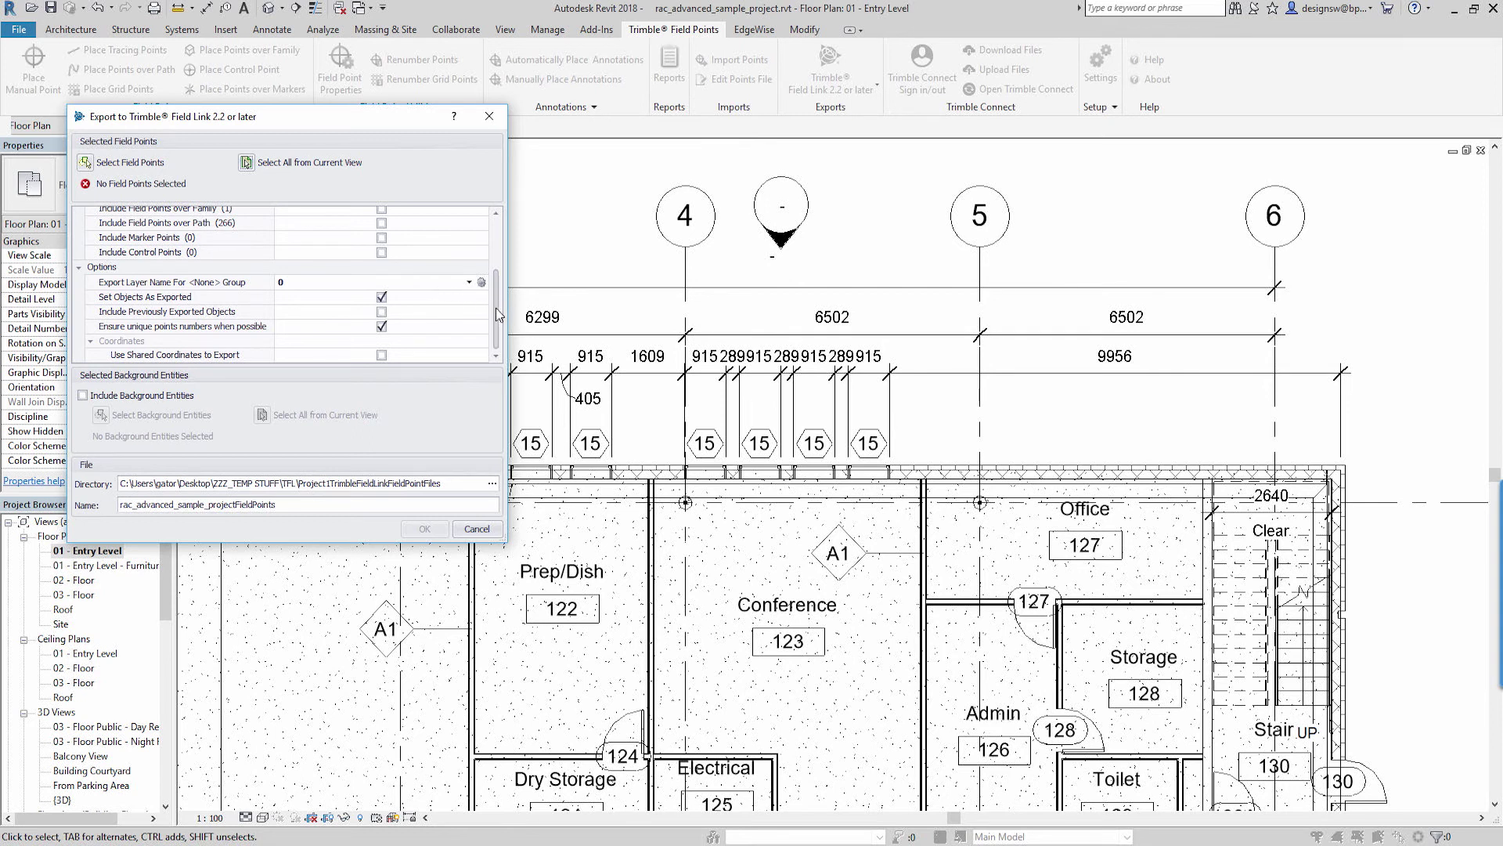
Turn on Include Background Entities and select all background entities from the current view.
left_click(83, 396)
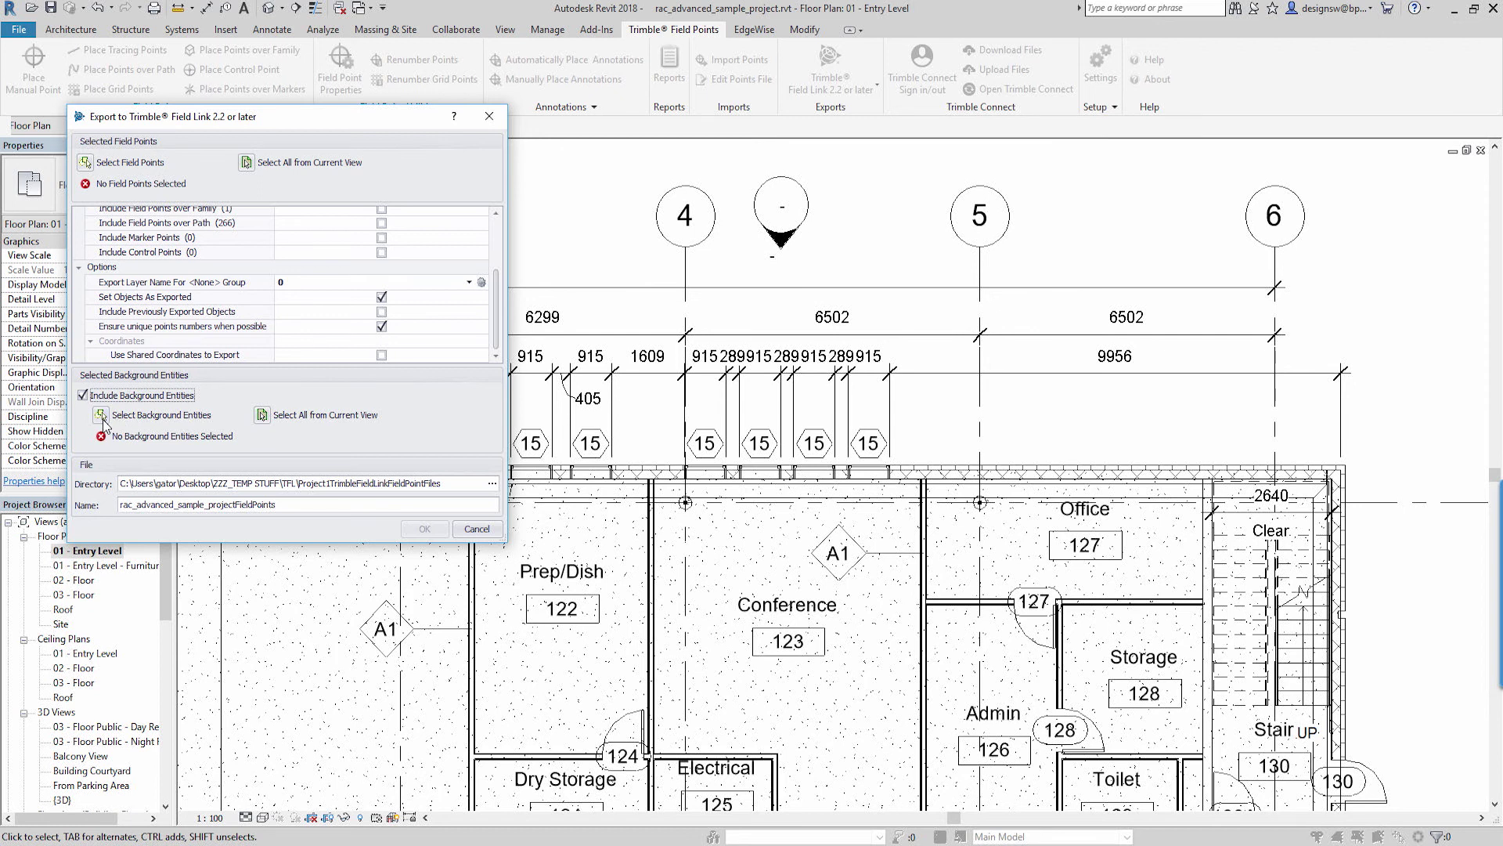
left_click(265, 416)
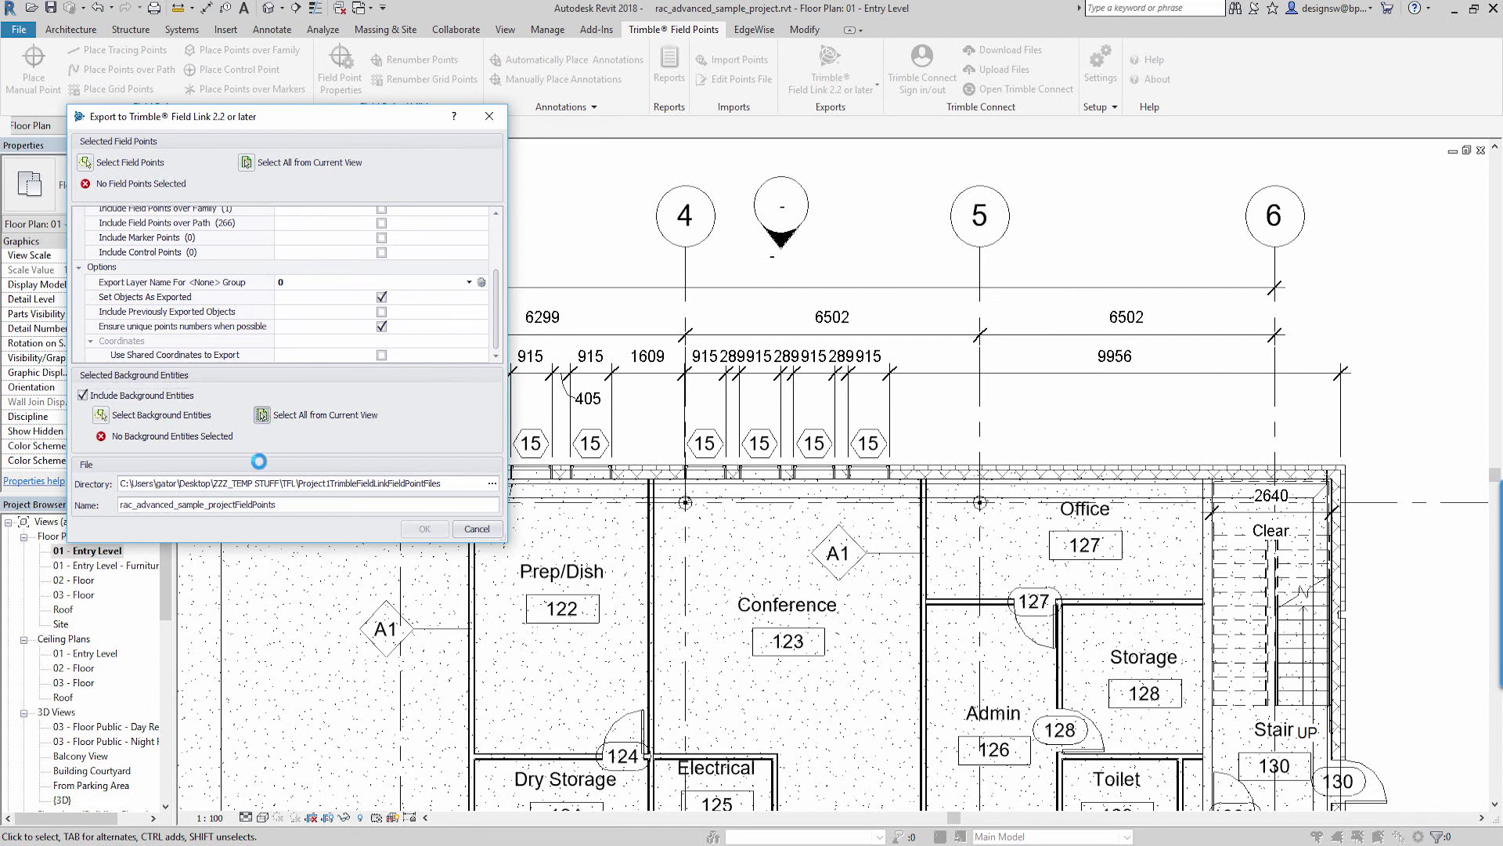